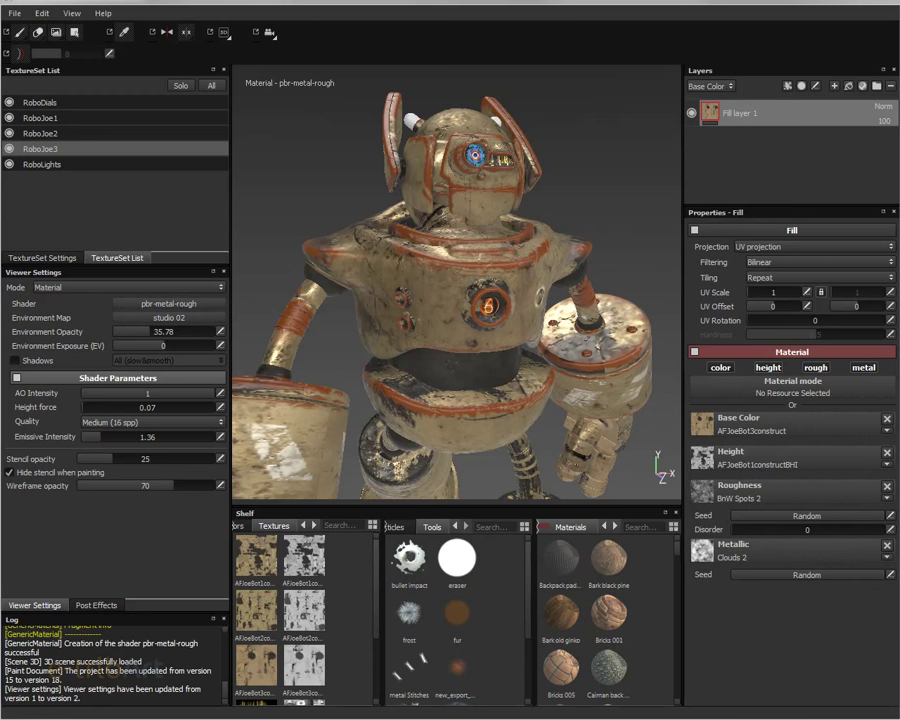
# Orbit the camera around the robot to view its textured left side and other angles
pyautogui.moveTo(303, 212)
pyautogui.keyDown('alt'); pyautogui.mouseDown()
pyautogui.moveTo(468, 312)
pyautogui.moveTo(428, 301)
pyautogui.mouseUp(); pyautogui.keyUp('alt')
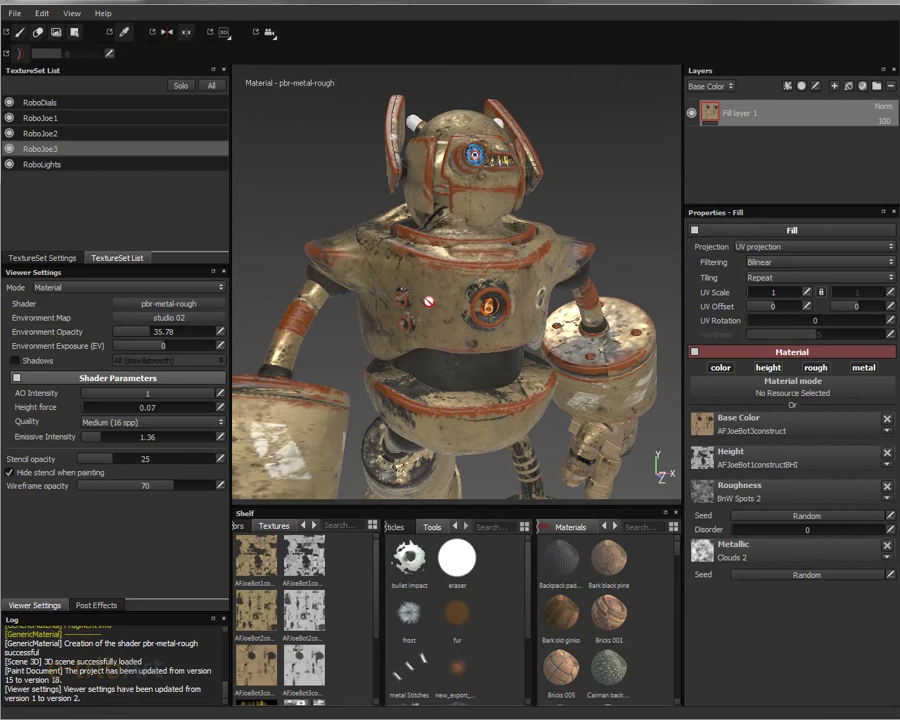
pyautogui.moveTo(384, 287)
pyautogui.keyDown('alt'); pyautogui.mouseDown()
pyautogui.moveTo(313, 200)
pyautogui.moveTo(453, 305)
pyautogui.moveTo(452, 326)
pyautogui.moveTo(468, 320)
pyautogui.moveTo(558, 372)
pyautogui.moveTo(485, 309)
pyautogui.moveTo(462, 313)
pyautogui.moveTo(484, 311)
pyautogui.moveTo(477, 302)
pyautogui.mouseUp(); pyautogui.keyUp('alt')
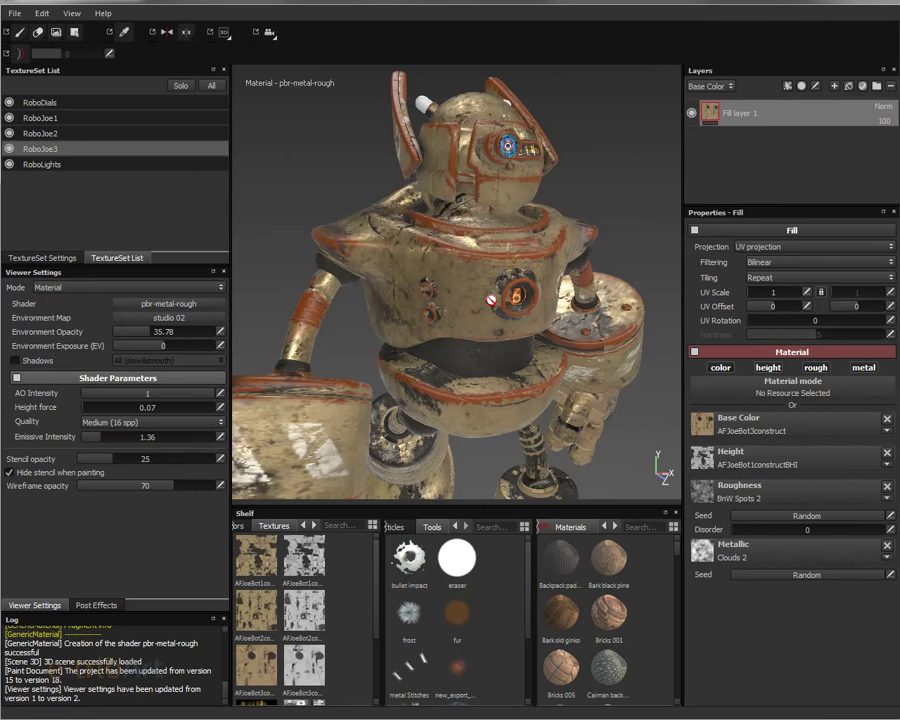
pyautogui.keyDown('alt'); pyautogui.moveTo(493, 313); pyautogui.dragTo(490, 284); pyautogui.keyUp('alt')
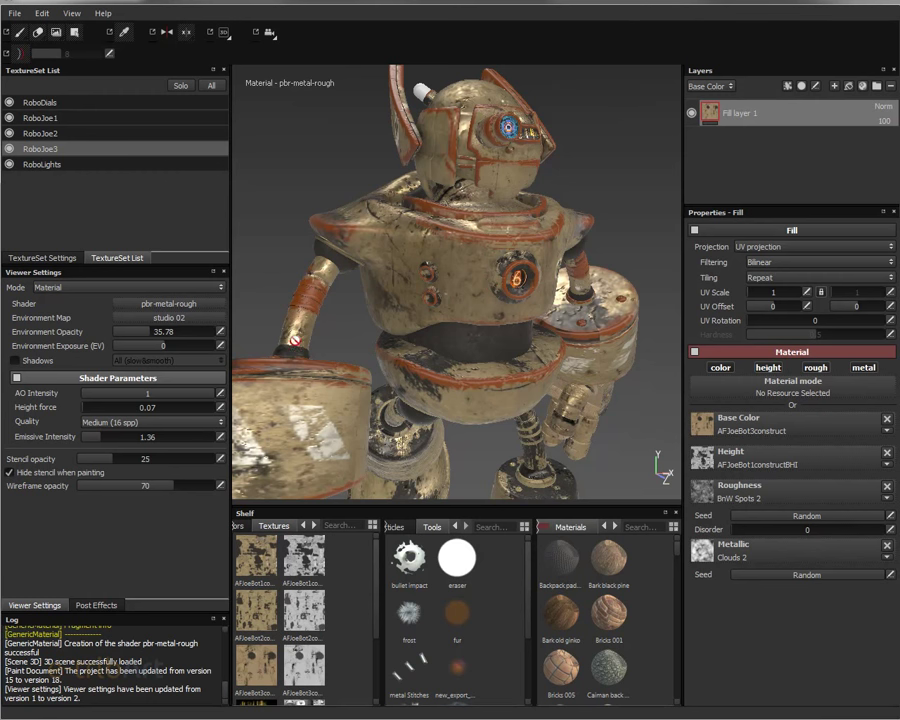
# Switch the middle shelf pane between Particles and Brushes and widen it
pyautogui.click(403, 528)
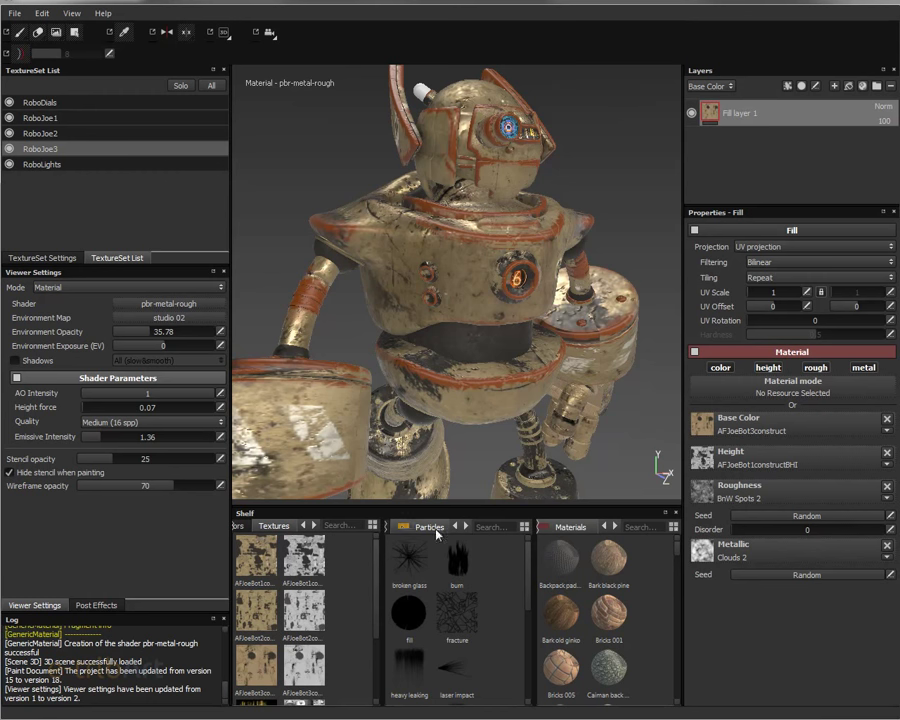
pyautogui.click(456, 528)
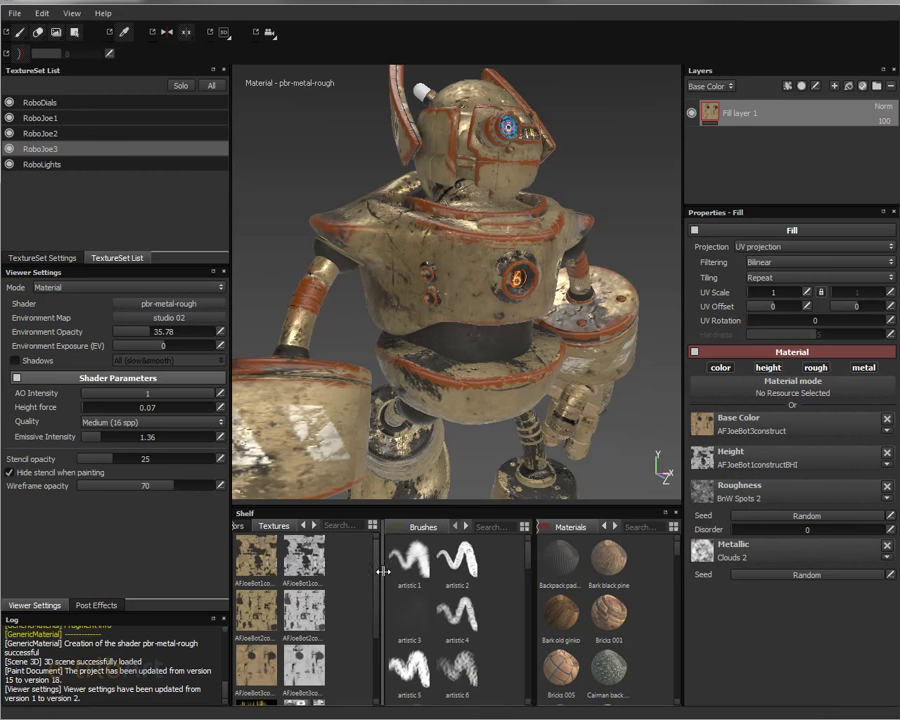
pyautogui.moveTo(380, 570); pyautogui.dragTo(365, 572)
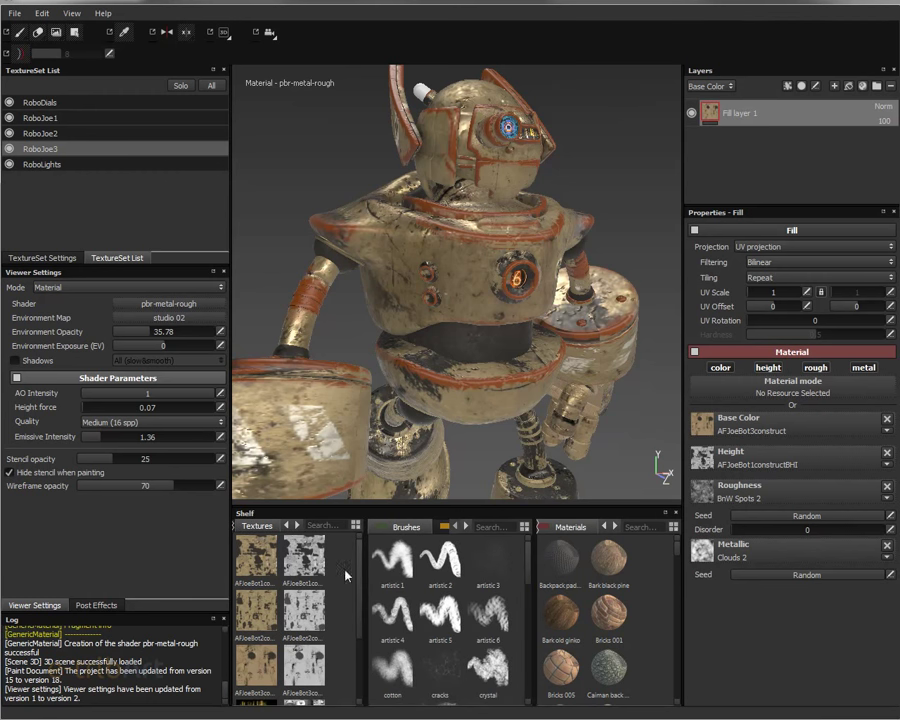
# Cycle the left shelf pane through Filters and Environments, ending back on Textures
pyautogui.click(296, 526)
pyautogui.click(286, 526)
pyautogui.click(270, 532)
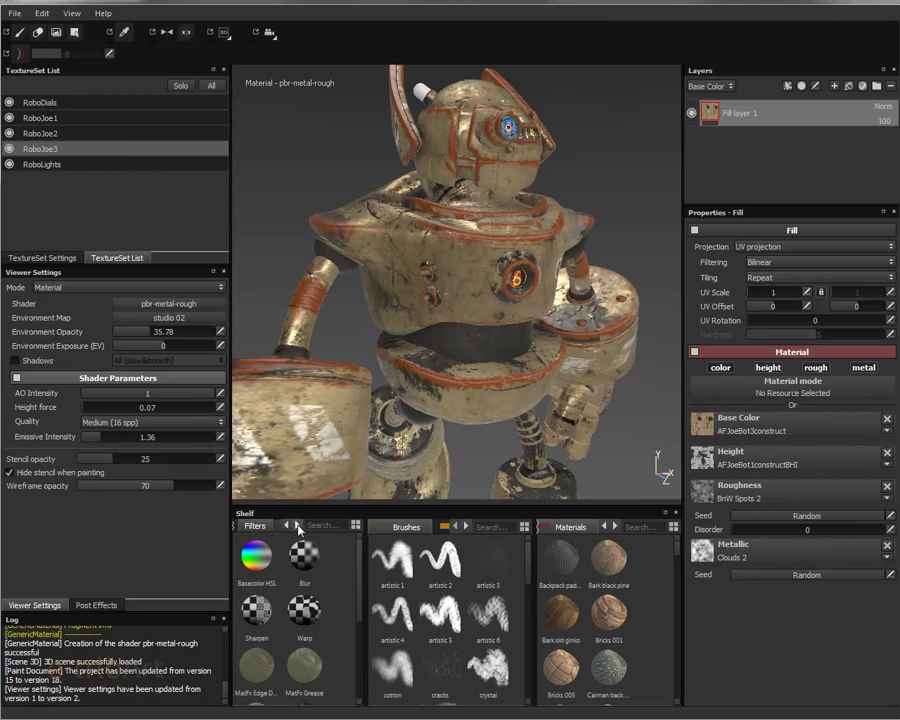
pyautogui.click(299, 527)
pyautogui.click(287, 527)
pyautogui.click(287, 527)
pyautogui.click(287, 527)
pyautogui.click(268, 532)
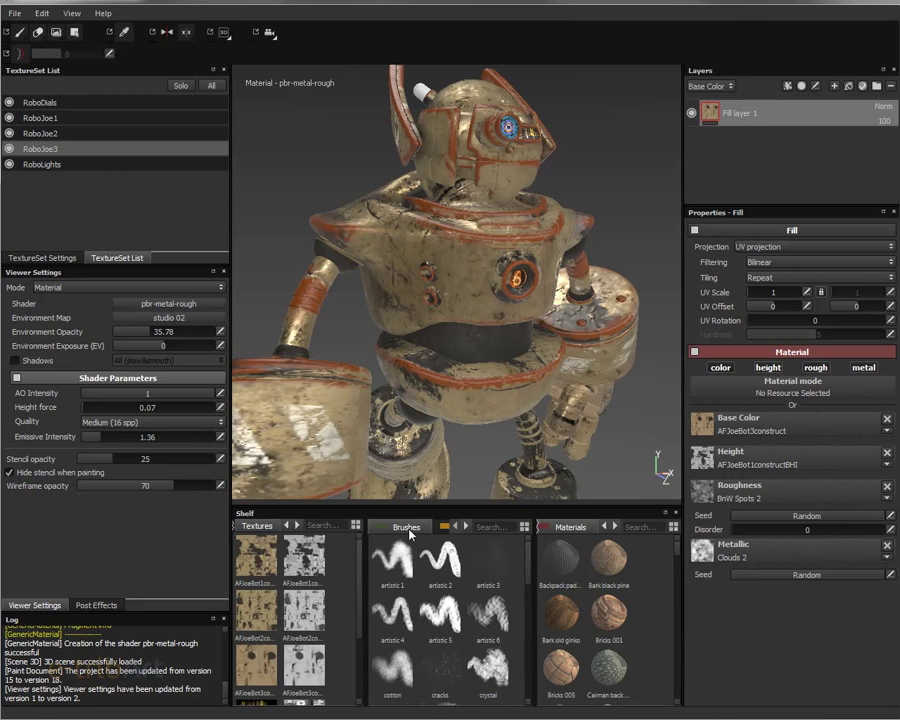
# Set the middle shelf pane to Particles, resize the splitters, and show Smart materials on the right
pyautogui.click(466, 527)
pyautogui.click(466, 527)
pyautogui.click(433, 527)
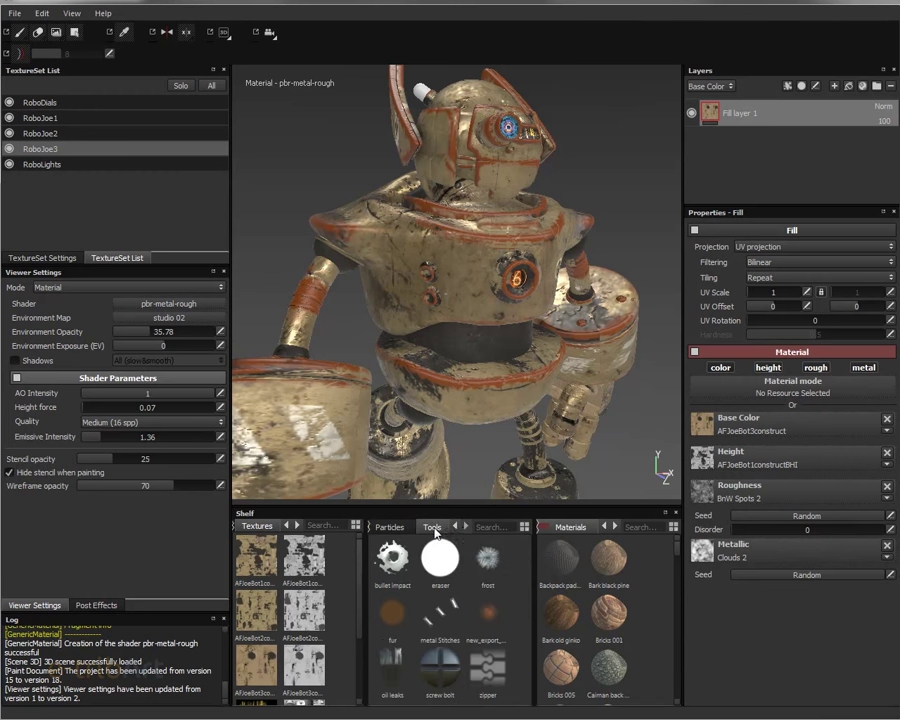
pyautogui.click(455, 527)
pyautogui.click(455, 527)
pyautogui.moveTo(534, 566); pyautogui.dragTo(557, 566)
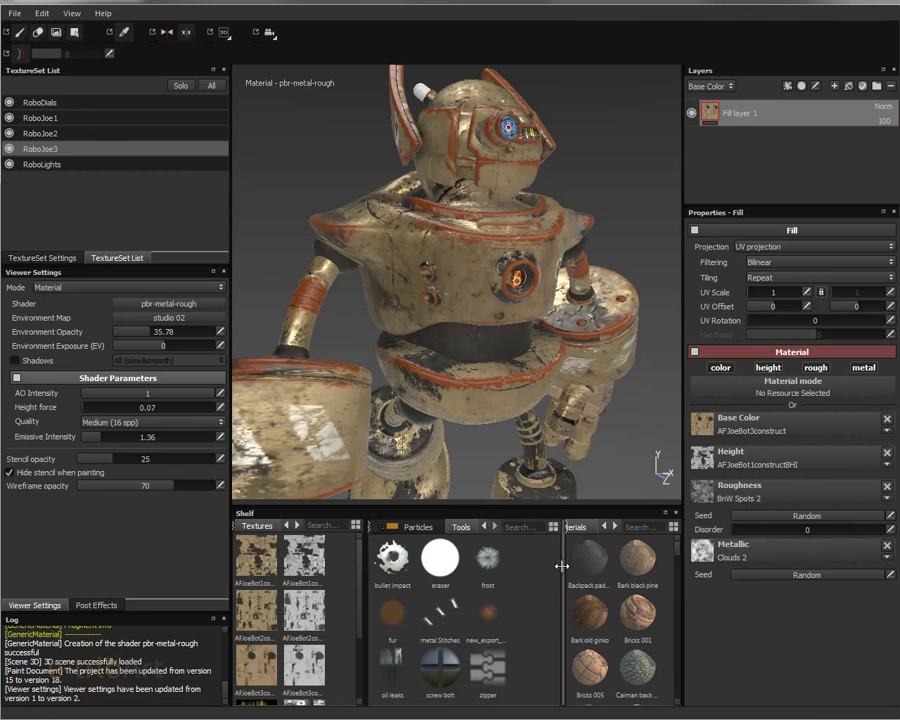
pyautogui.click(479, 526)
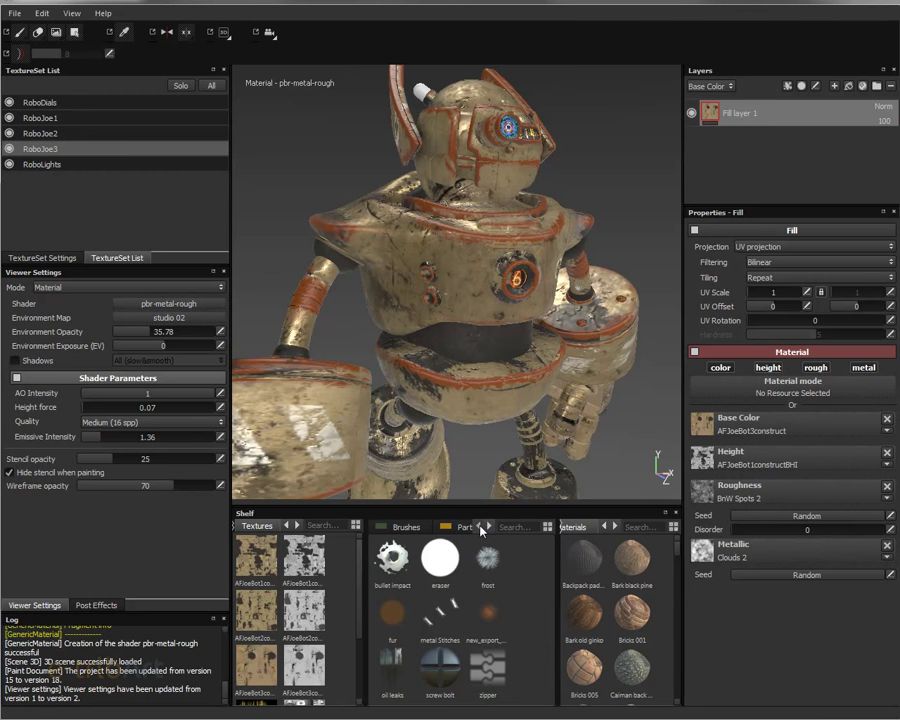
pyautogui.click(466, 527)
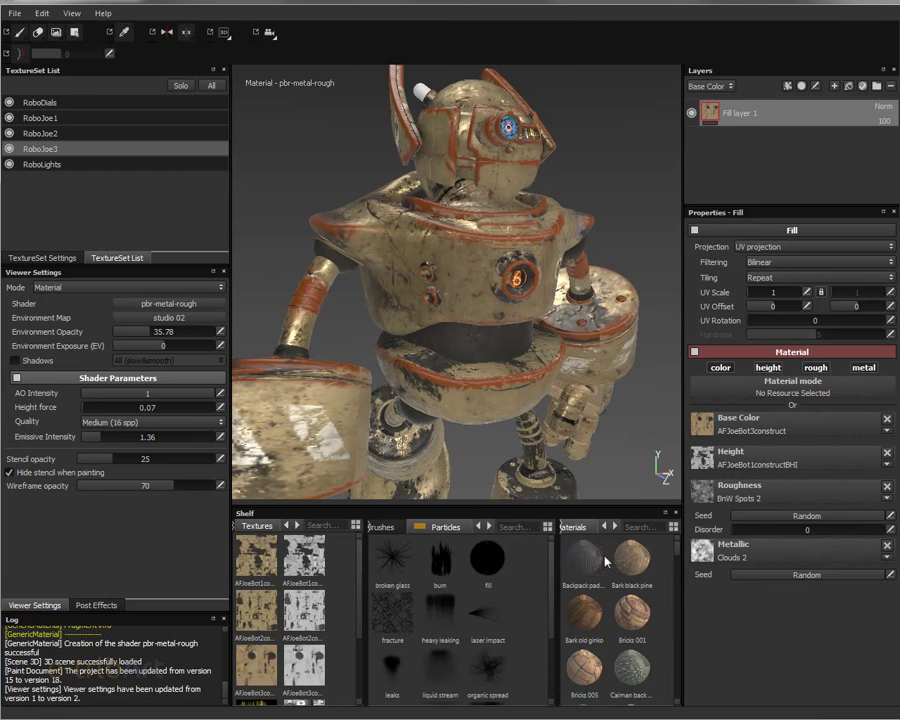
pyautogui.moveTo(555, 562); pyautogui.dragTo(533, 560)
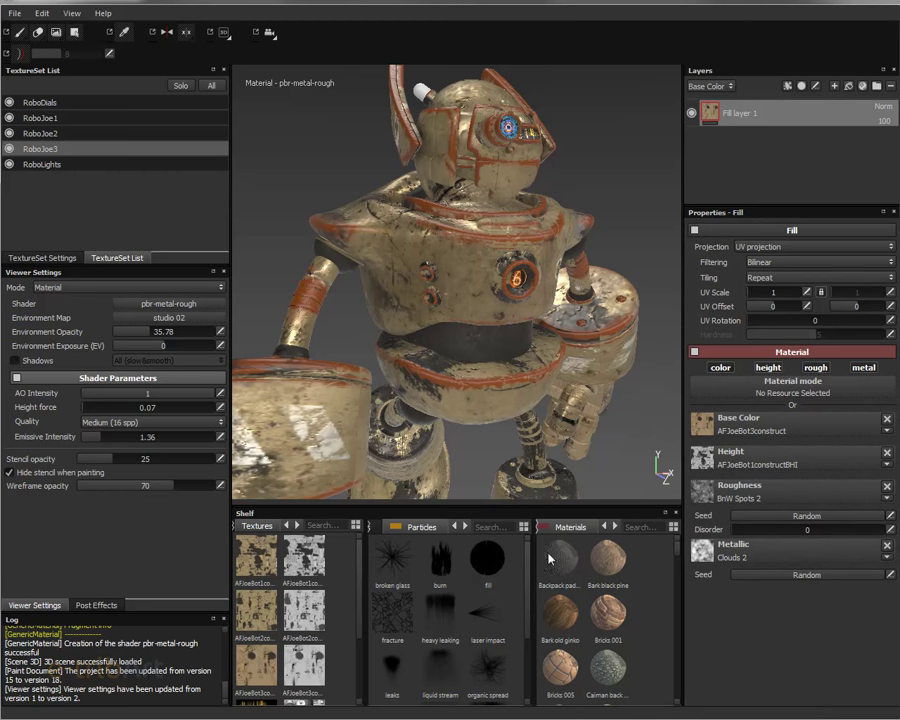
pyautogui.click(615, 530)
pyautogui.click(604, 527)
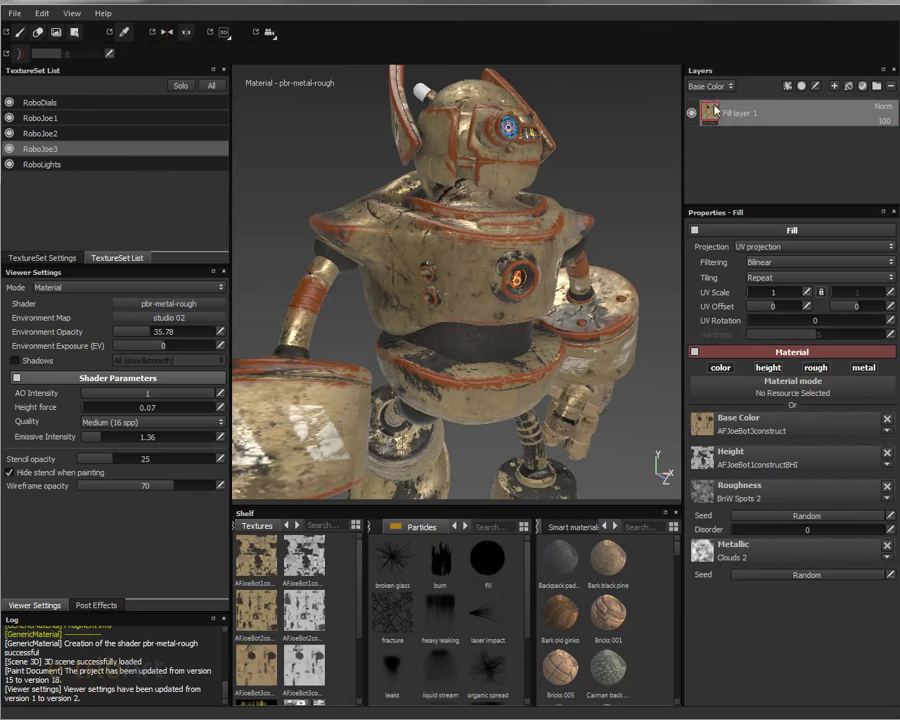
# Make RoboJoe1 the active texture set with Solo on, previewing RoboJoe2 and RoboDials along the way
pyautogui.click(40, 118)
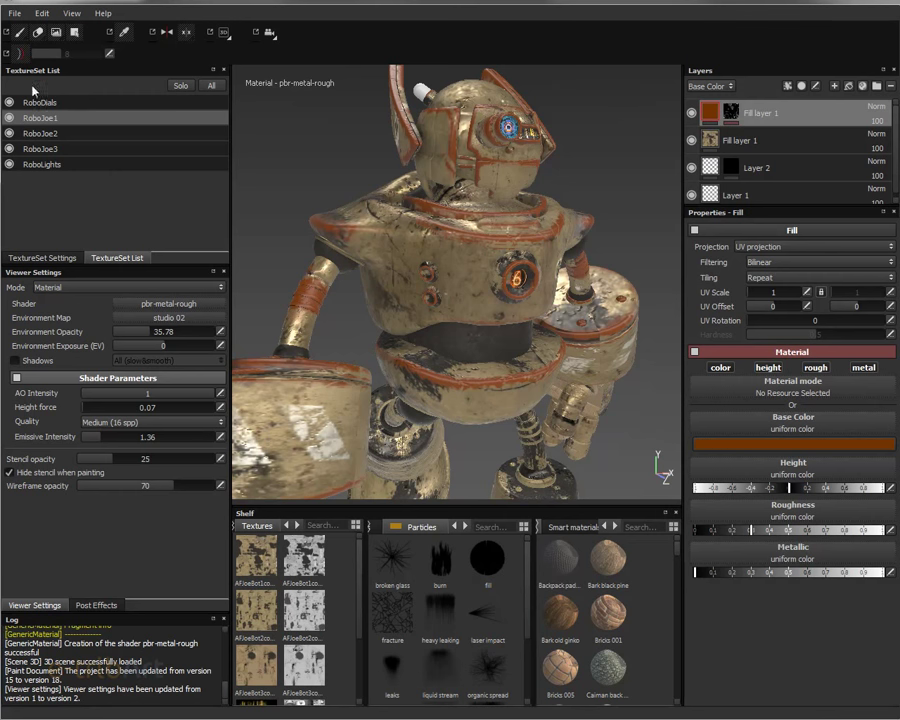
pyautogui.click(180, 85)
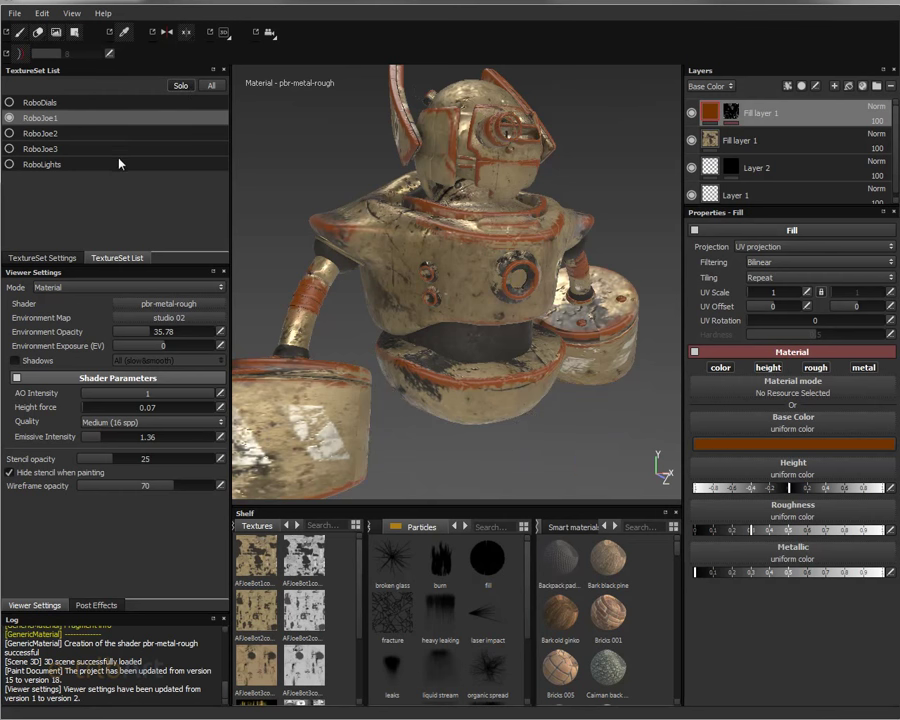
pyautogui.click(42, 137)
pyautogui.click(36, 118)
pyautogui.click(51, 104)
pyautogui.click(45, 118)
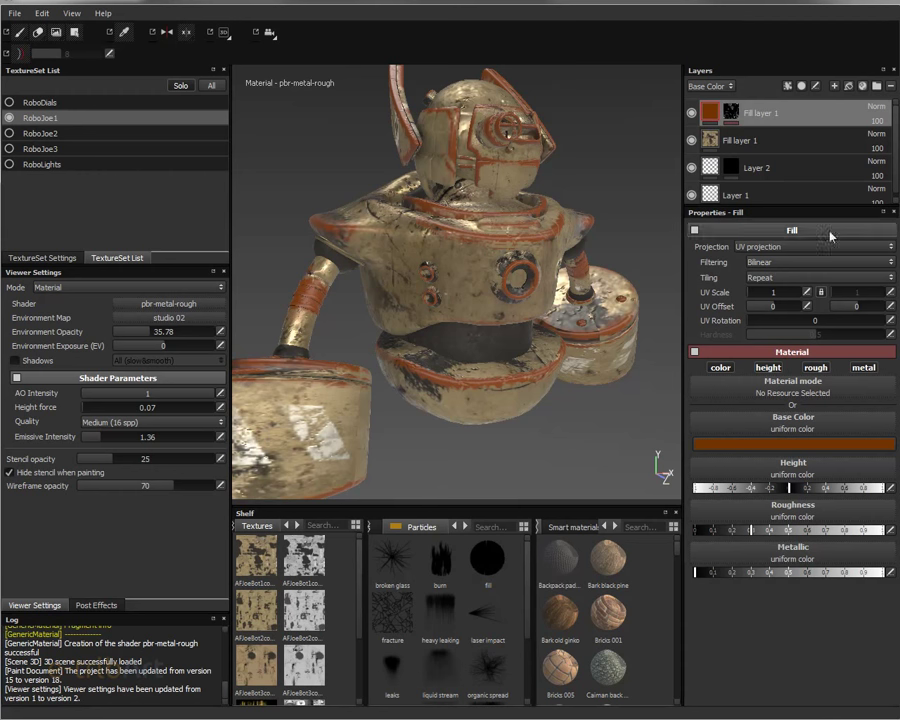
# Toggle Fill layer 1's visibility off and on, then select Layer 2
pyautogui.moveTo(757, 122)
pyautogui.mouseDown()
pyautogui.moveTo(295, 317)
pyautogui.moveTo(783, 136)
pyautogui.mouseUp()
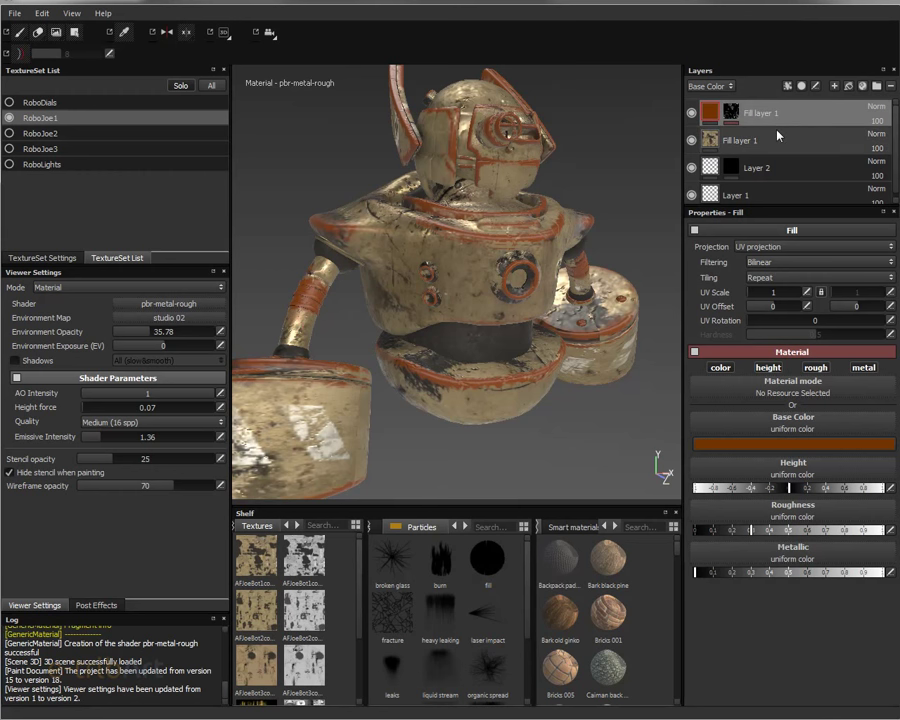
pyautogui.moveTo(783, 136); pyautogui.dragTo(697, 130)
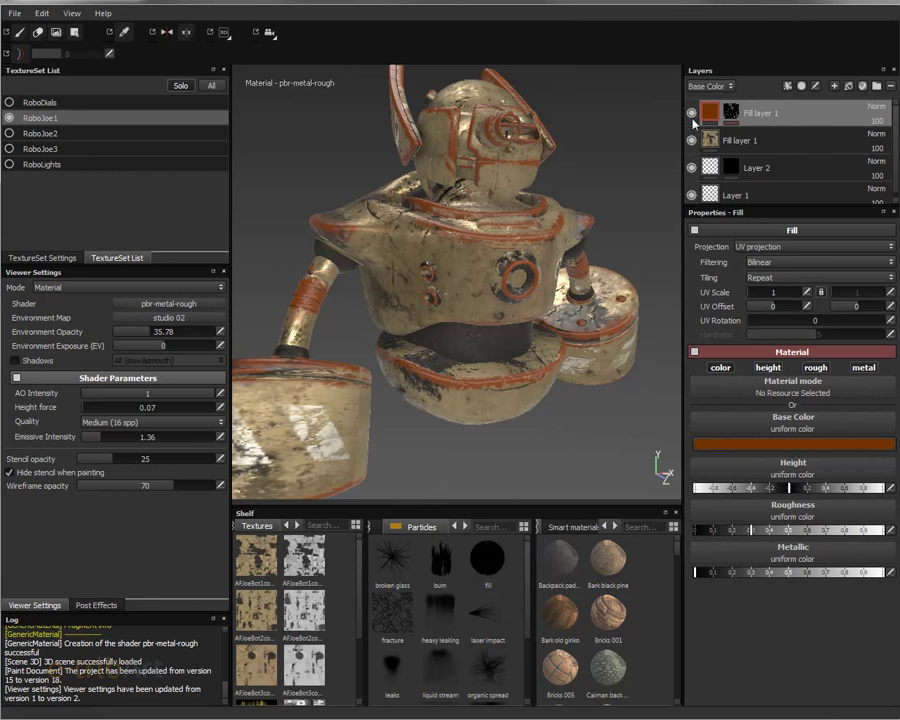
pyautogui.click(691, 141)
pyautogui.click(691, 141)
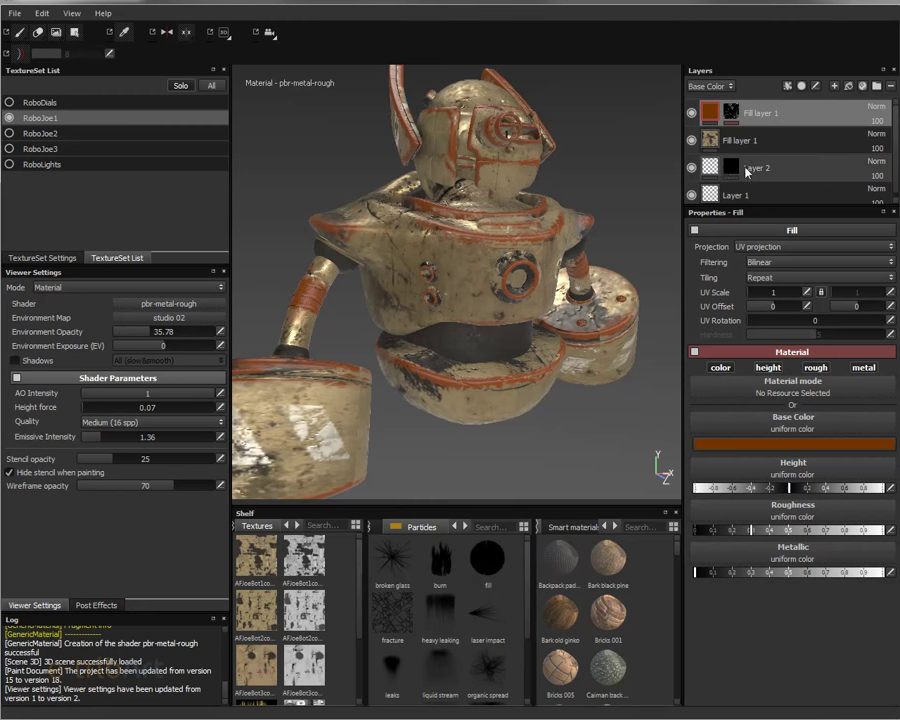
pyautogui.click(748, 170)
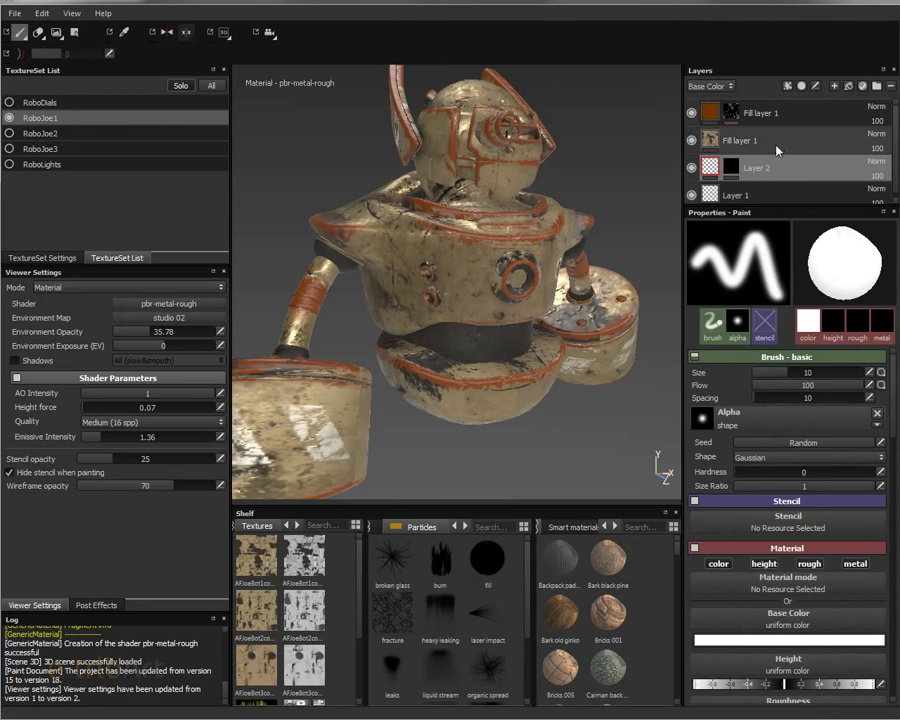
# Add an empty paint layer, Layer 3, above Fill layer 1, testing and undoing one stroke
pyautogui.click(777, 148)
pyautogui.click(795, 117)
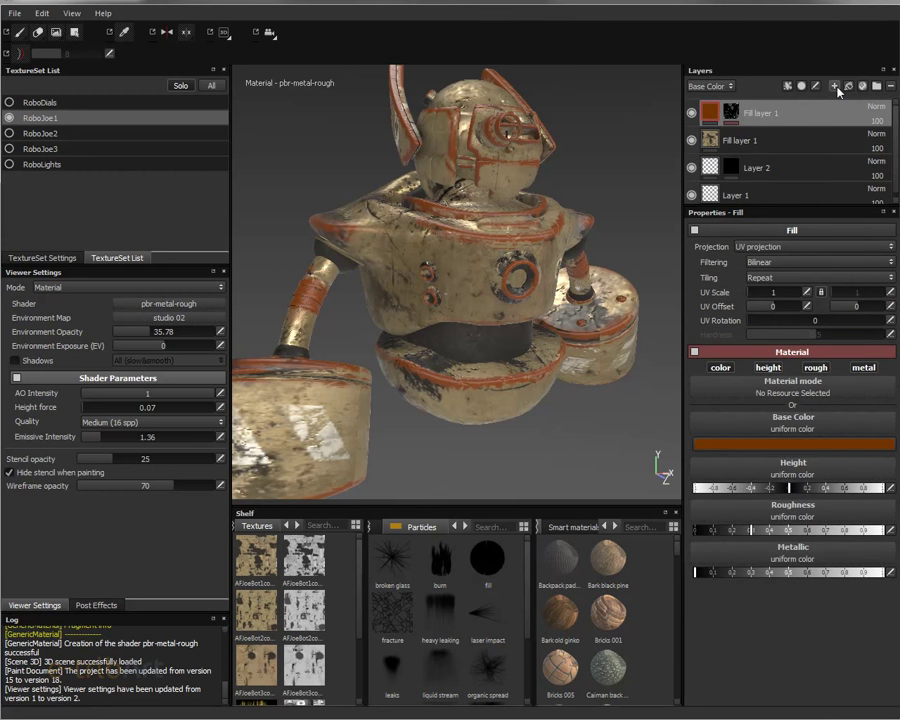
pyautogui.click(835, 87)
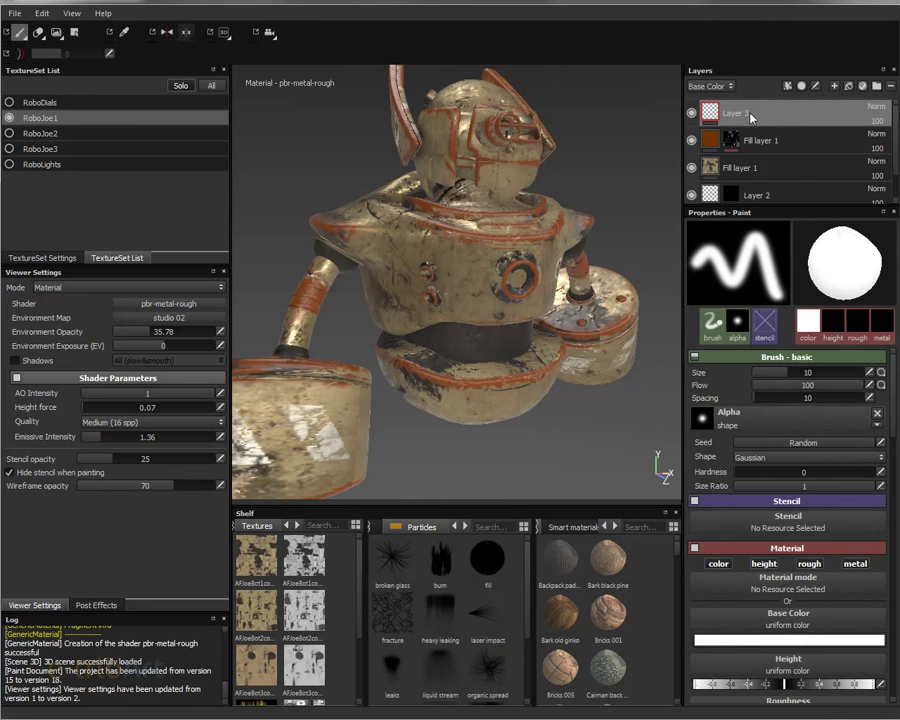
pyautogui.moveTo(456, 318)
pyautogui.mouseDown()
pyautogui.moveTo(452, 283)
pyautogui.moveTo(479, 328)
pyautogui.mouseUp()
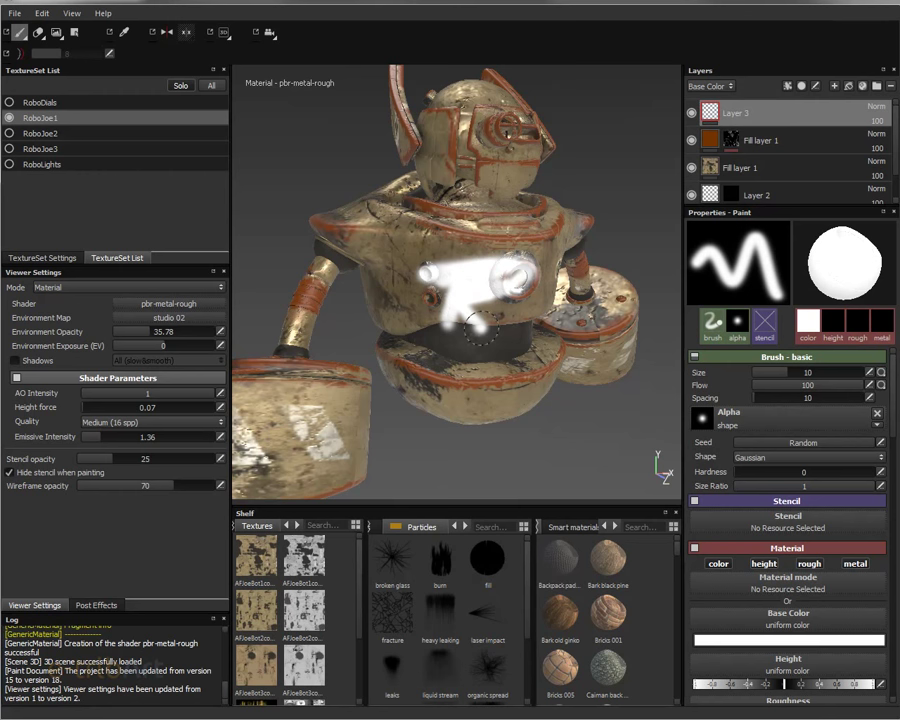
pyautogui.hotkey('ctrl', 'z')
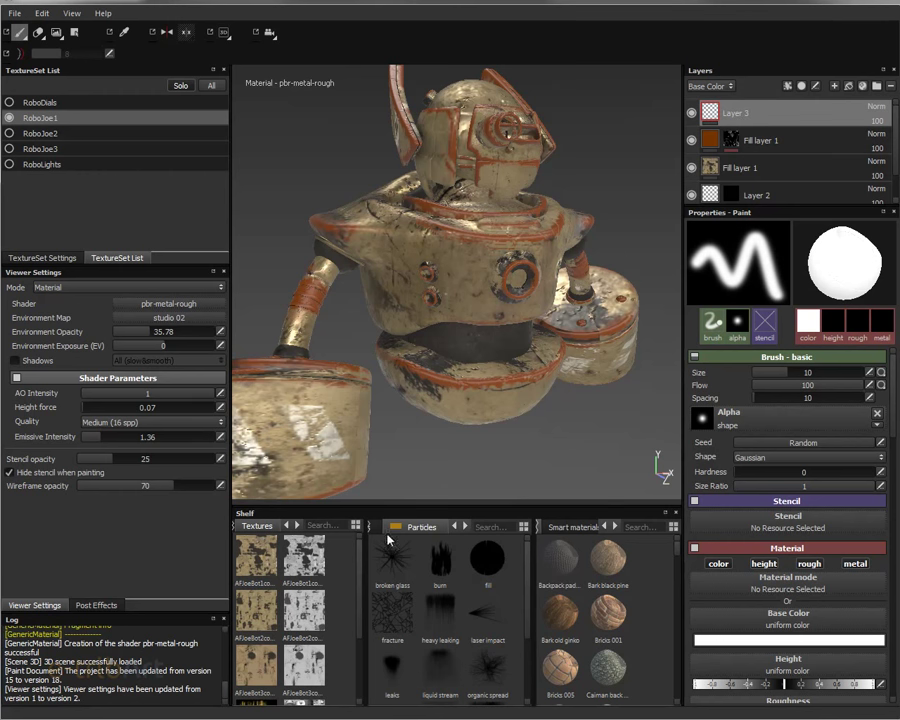
pyautogui.click(457, 530)
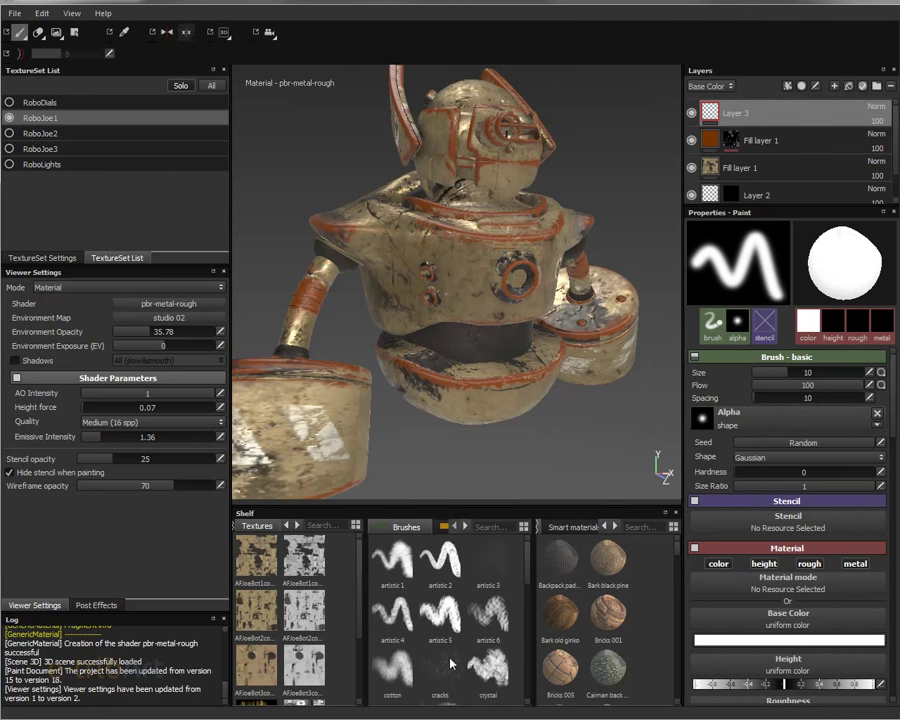
# Load the cracks brush preset (Alpha Cracks 03), testing and undoing a stroke near the chest port
pyautogui.click(450, 655)
pyautogui.moveTo(487, 300); pyautogui.dragTo(530, 272)
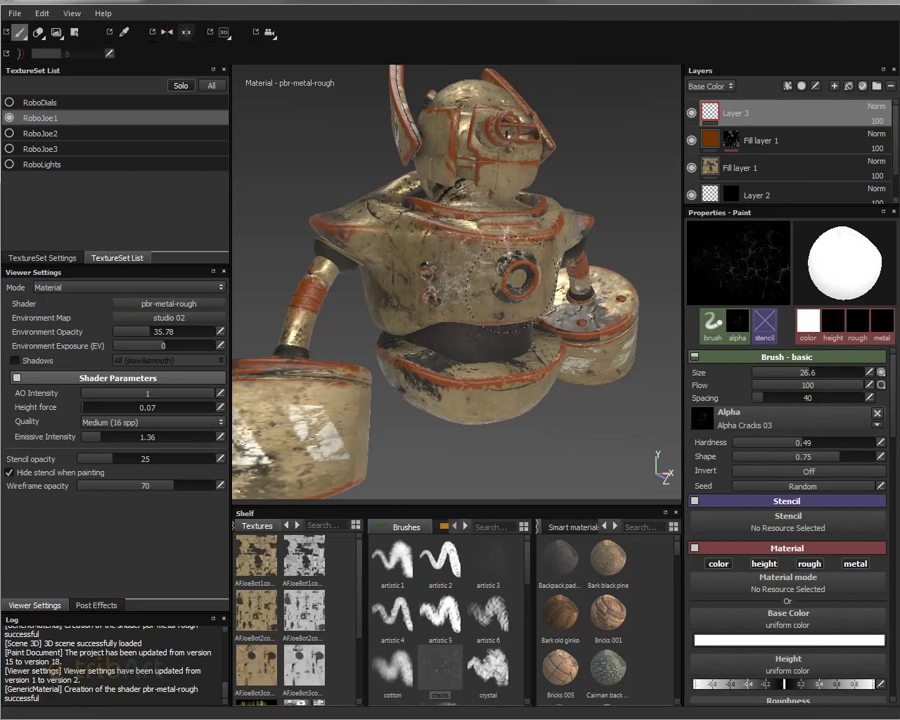
pyautogui.hotkey('ctrl', 'z')
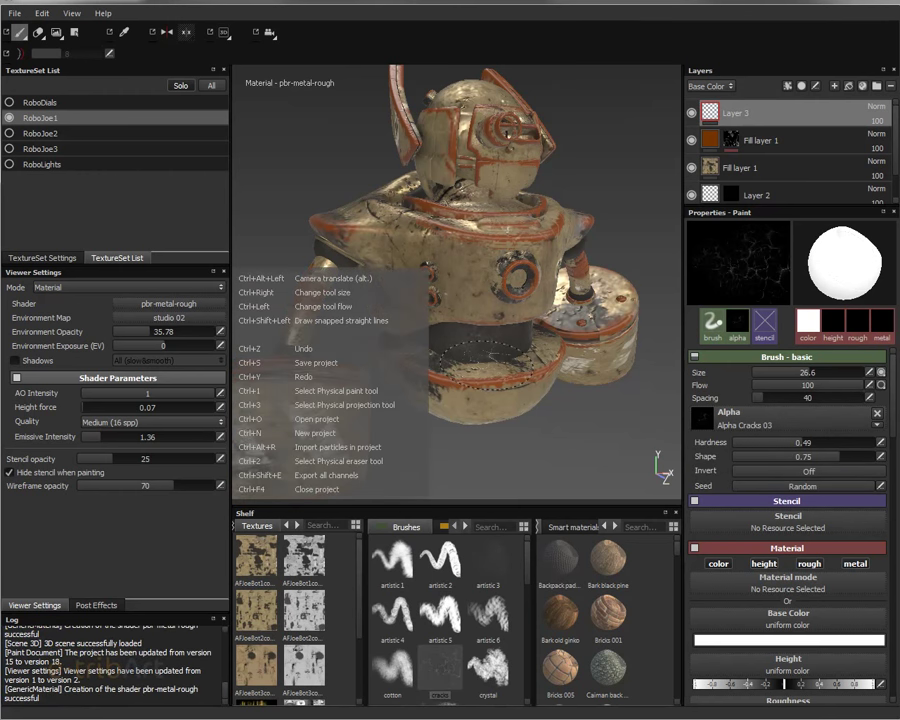
pyautogui.click(465, 526)
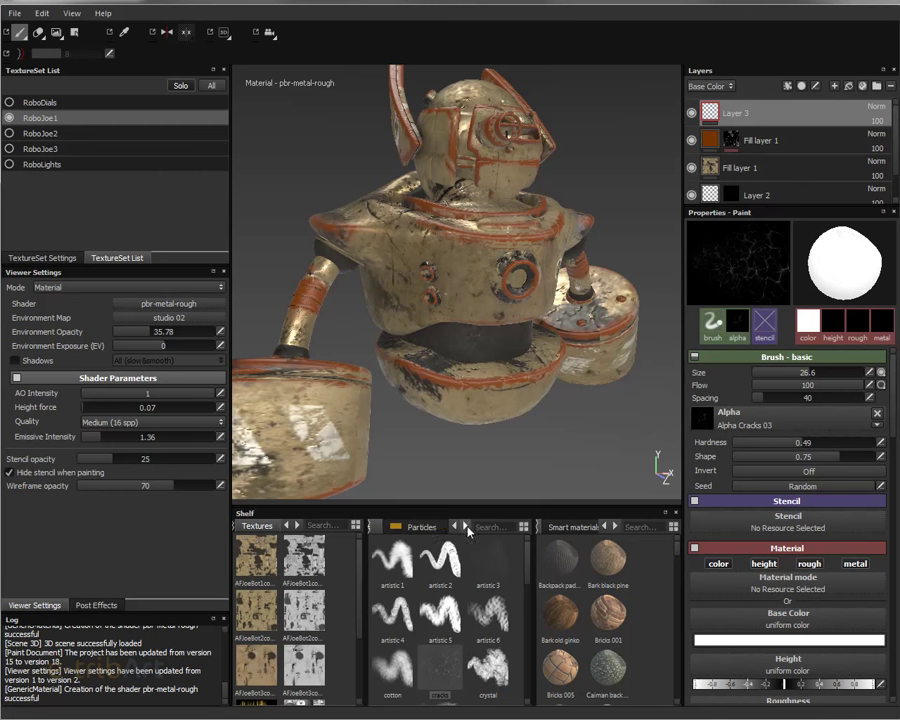
pyautogui.moveTo(392, 565)
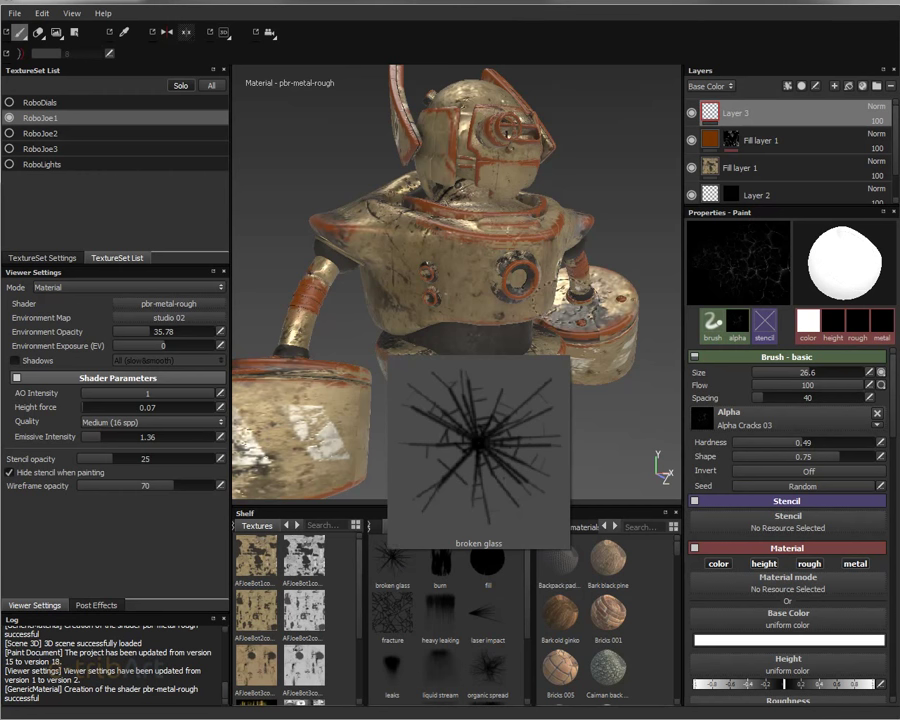
# Try the broken glass, burn and organic spread particle brushes, then settle on sand storm
pyautogui.moveTo(529, 640); pyautogui.dragTo(532, 698)
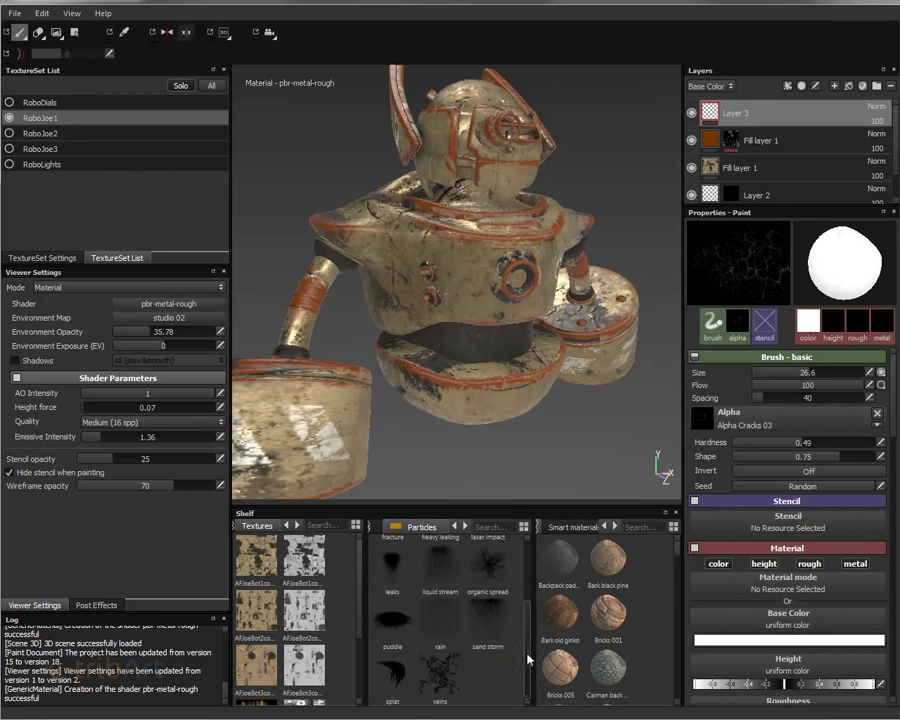
pyautogui.moveTo(527, 640); pyautogui.dragTo(527, 570)
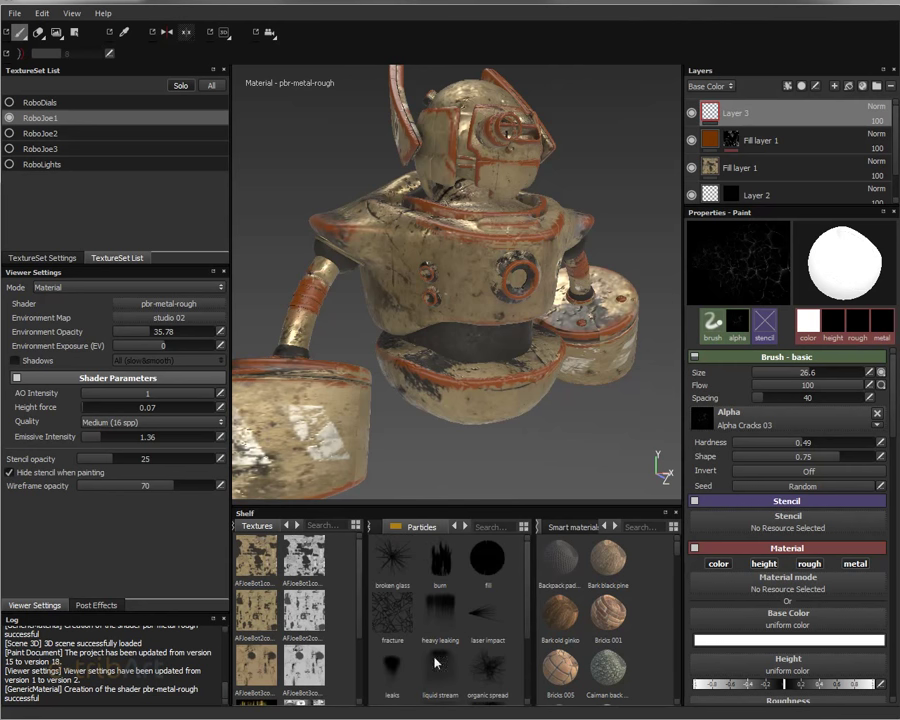
pyautogui.click(394, 553)
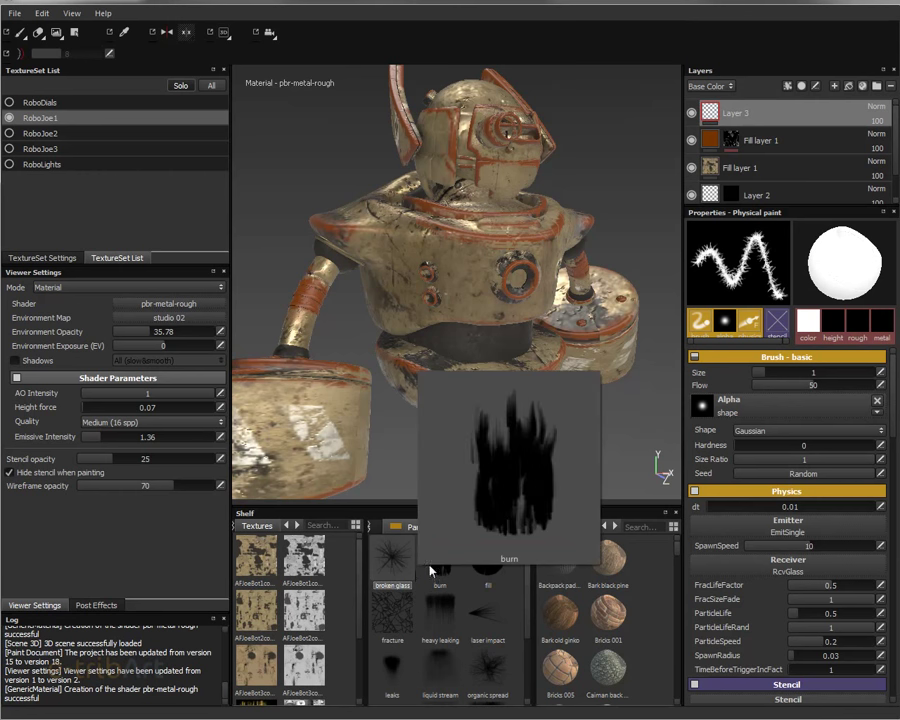
pyautogui.moveTo(440, 562)
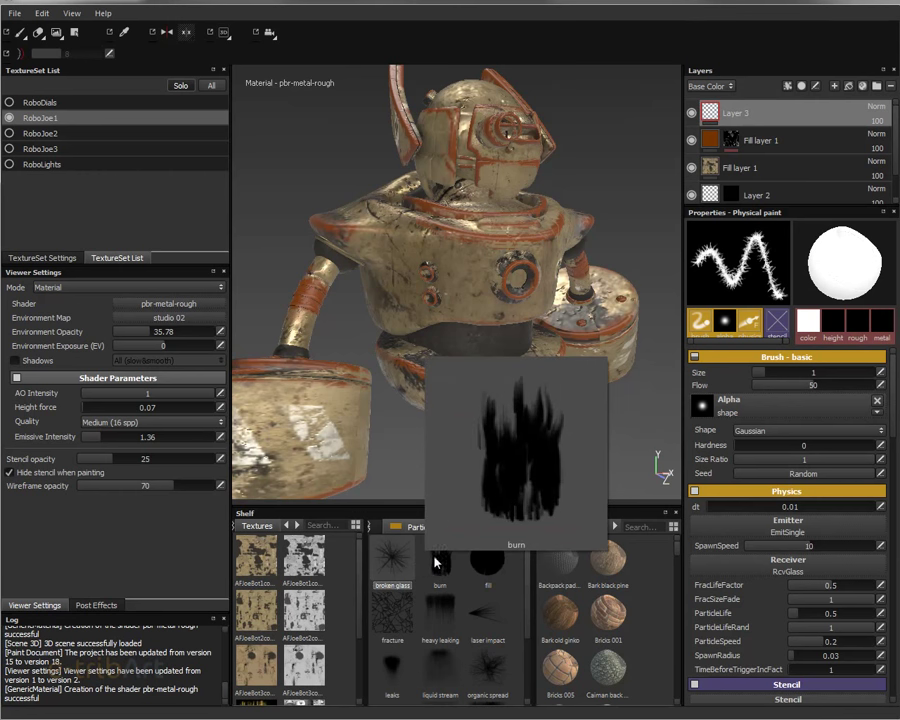
pyautogui.click(440, 566)
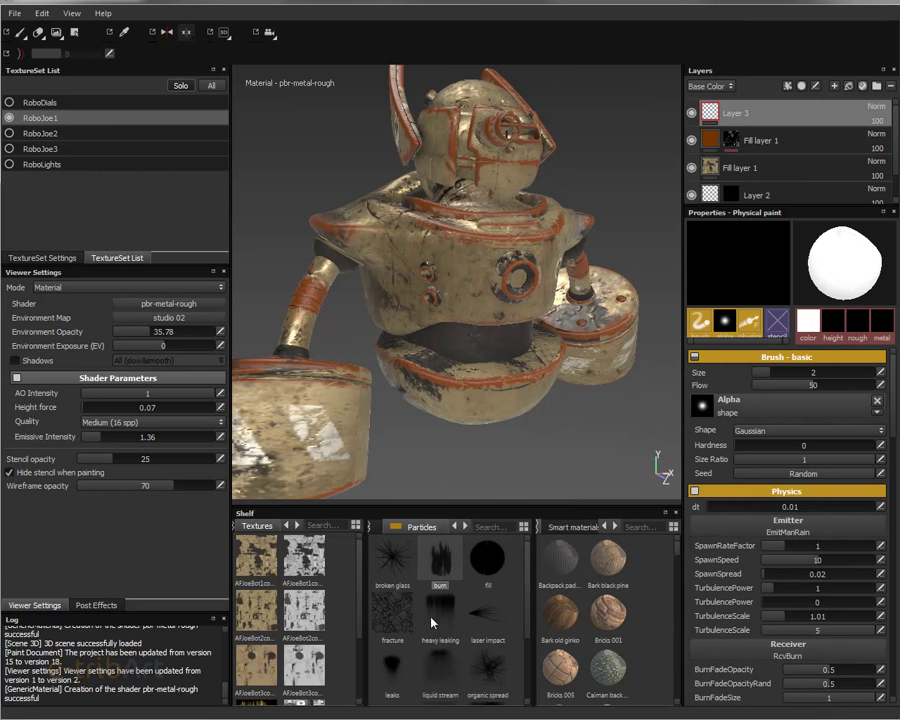
pyautogui.click(490, 668)
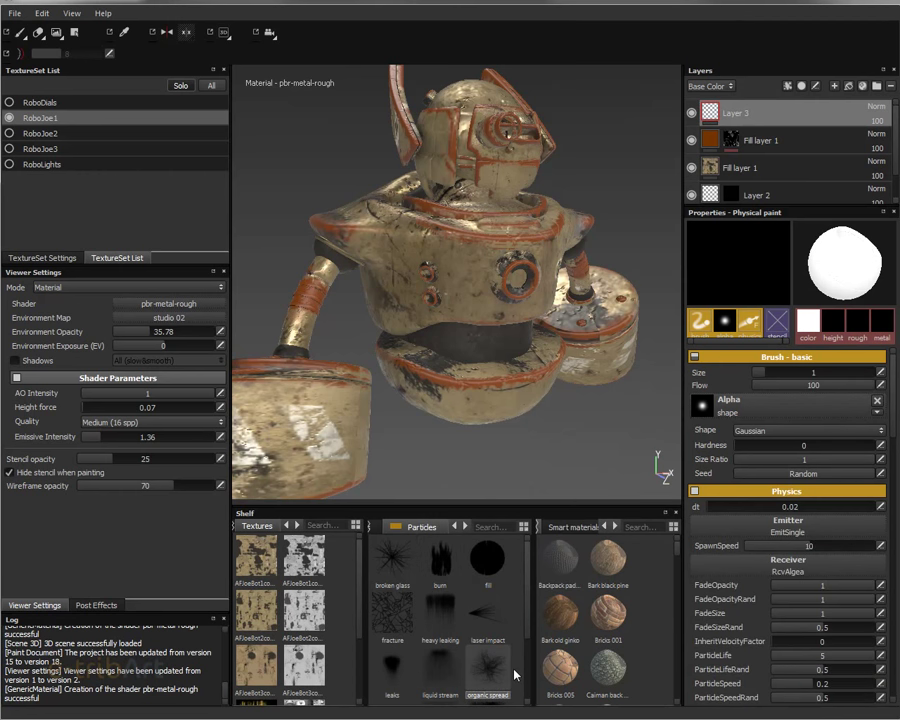
pyautogui.scroll(-1, 527, 646)
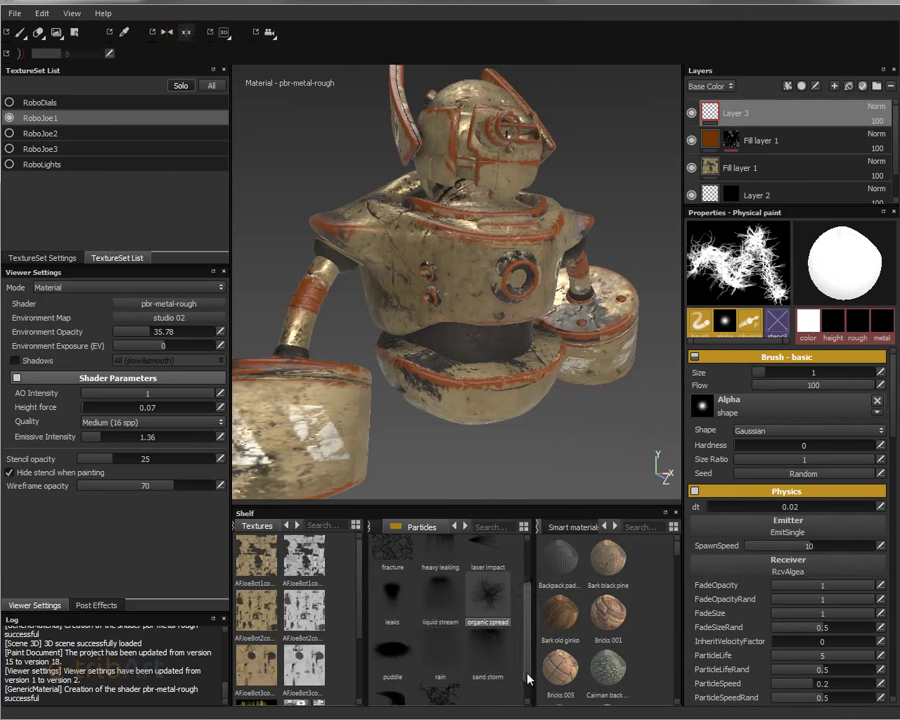
pyautogui.click(490, 660)
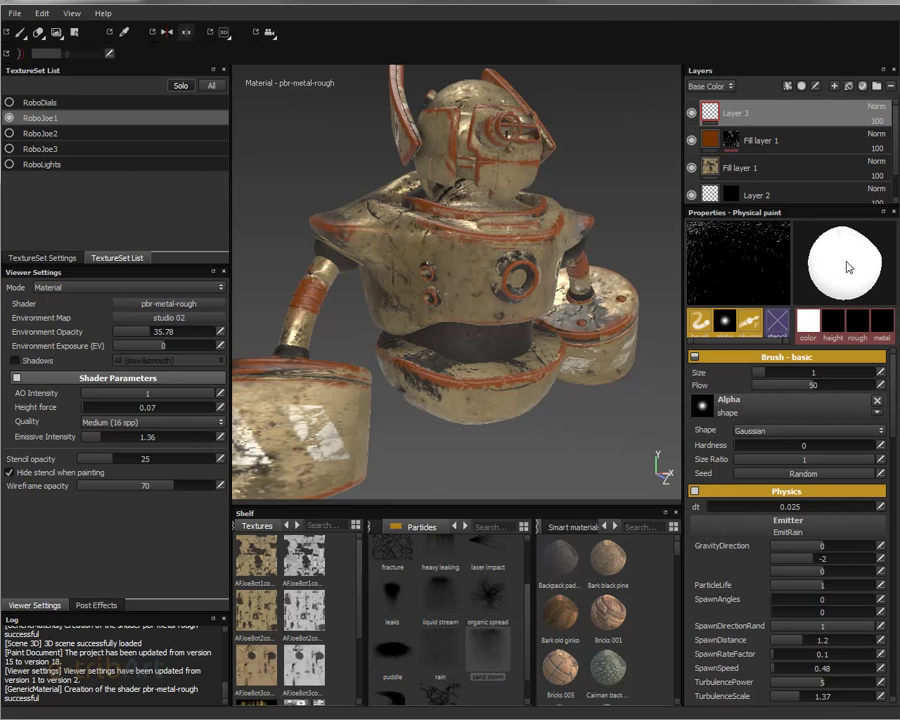
pyautogui.click(836, 322)
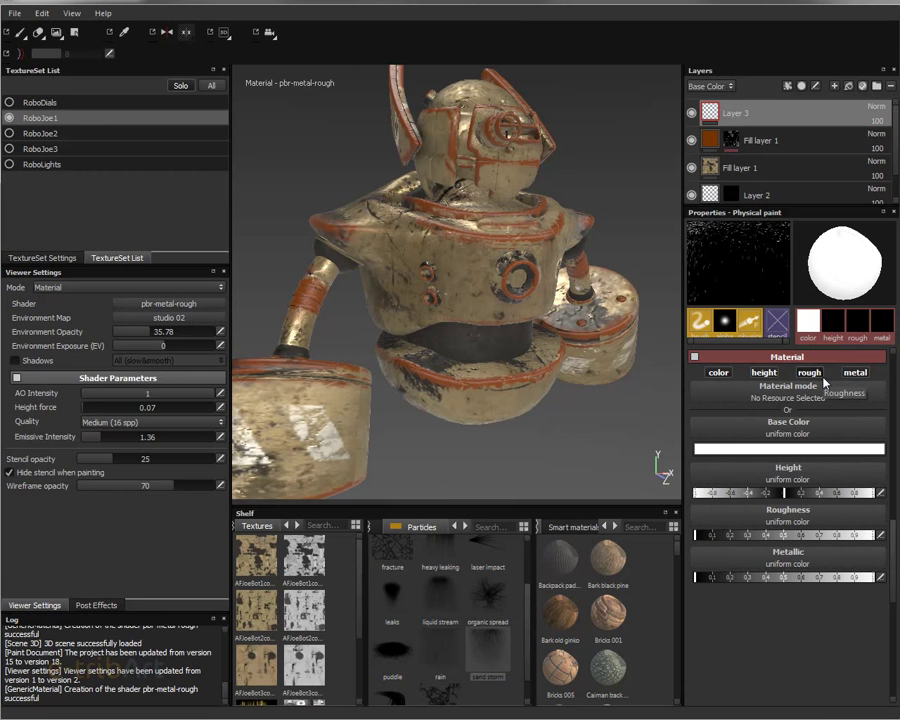
# Turn off the paint's height and metallic channels and set its roughness to about 0.9
pyautogui.click(766, 374)
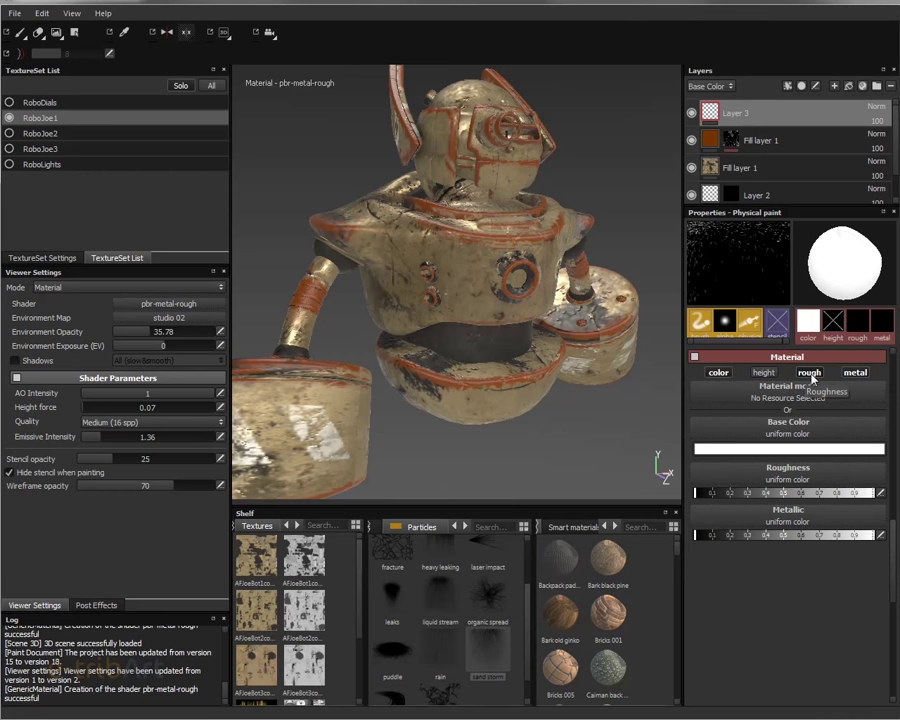
pyautogui.click(859, 376)
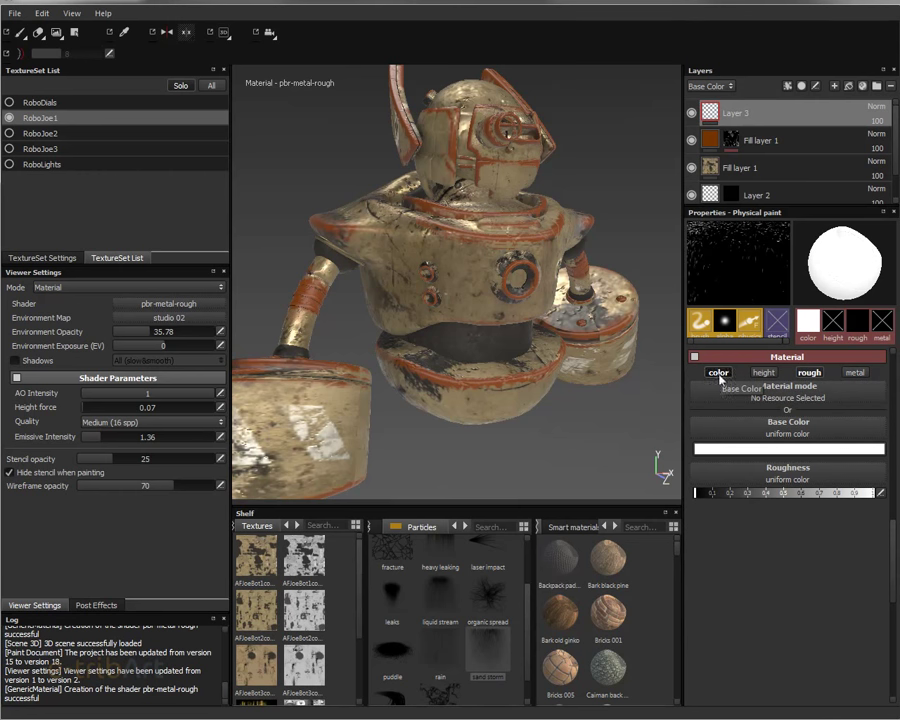
pyautogui.click(856, 494)
pyautogui.moveTo(857, 495); pyautogui.dragTo(853, 495)
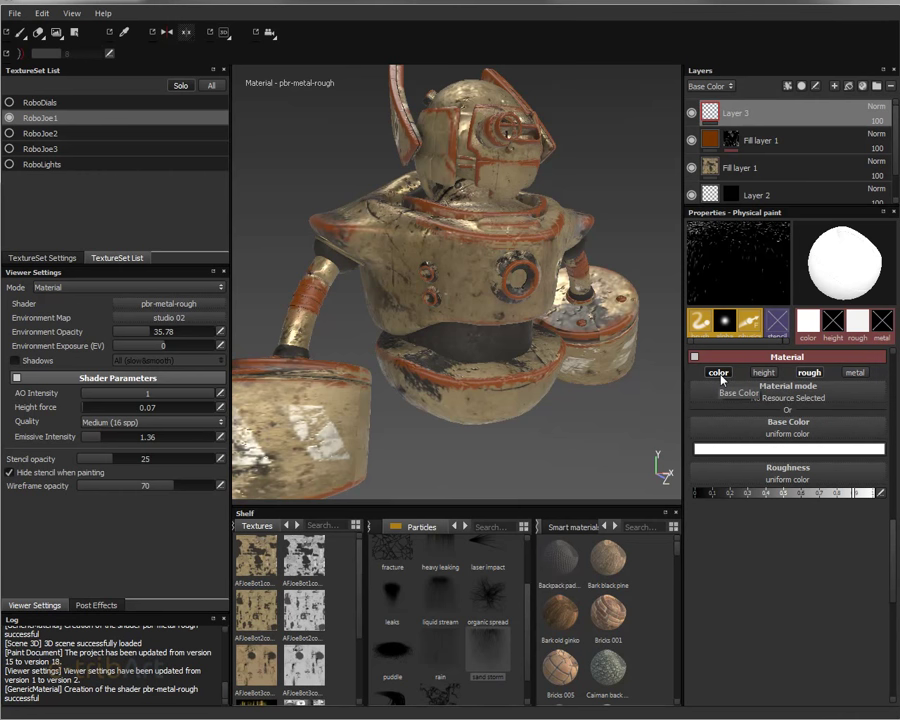
# Change the paint's base colour from white to dark green (RGB 0.043, 0.139, 0.006)
pyautogui.click(786, 449)
pyautogui.click(762, 404)
pyautogui.click(788, 421)
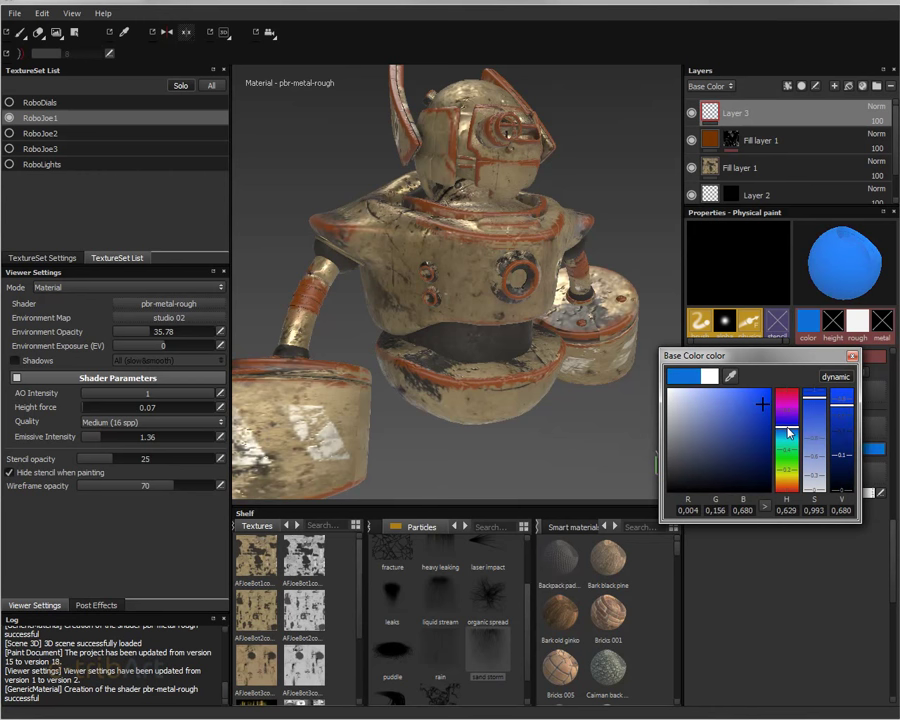
pyautogui.moveTo(786, 424); pyautogui.dragTo(789, 482)
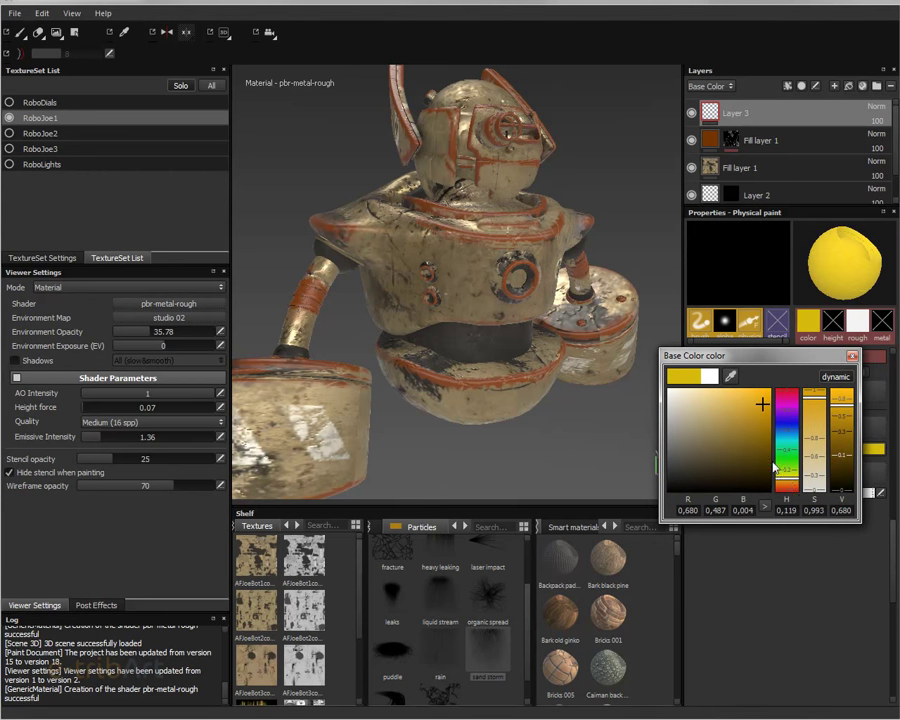
pyautogui.click(731, 437)
pyautogui.moveTo(731, 438); pyautogui.dragTo(742, 433)
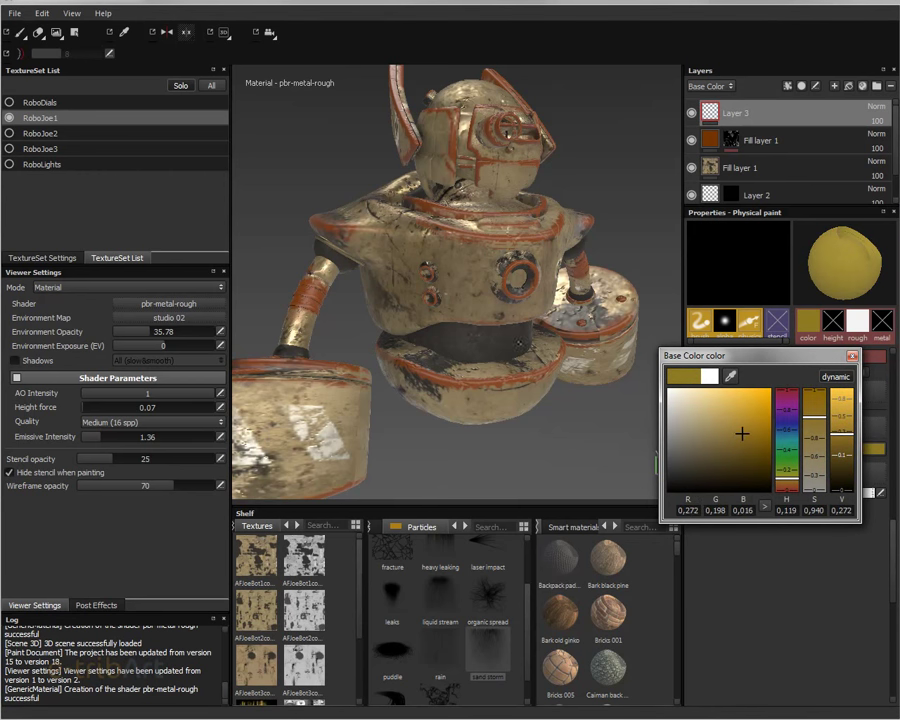
pyautogui.moveTo(789, 484)
pyautogui.mouseDown()
pyautogui.moveTo(797, 423)
pyautogui.moveTo(791, 463)
pyautogui.mouseUp()
pyautogui.click(733, 457)
pyautogui.click(745, 449)
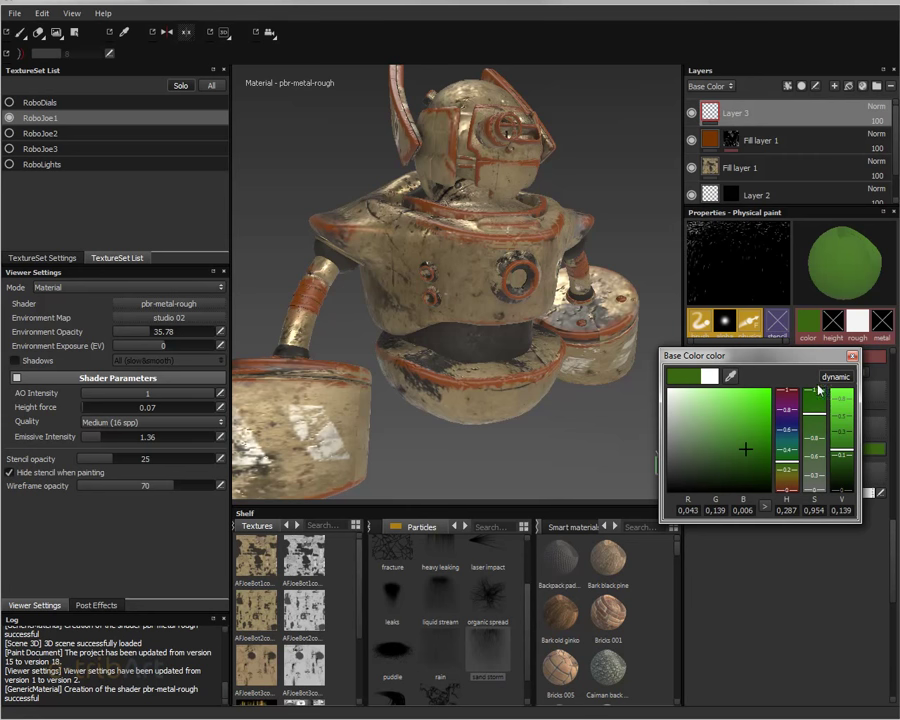
pyautogui.click(851, 356)
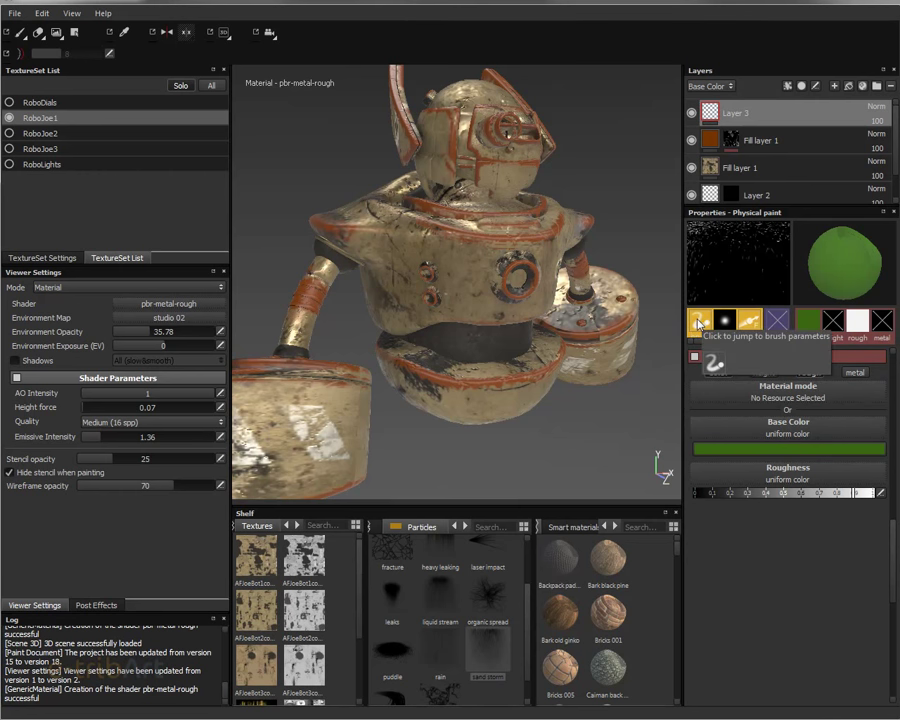
# Return to the brush parameters and collapse Physics and Stencil, leaving Material expanded
pyautogui.click(700, 323)
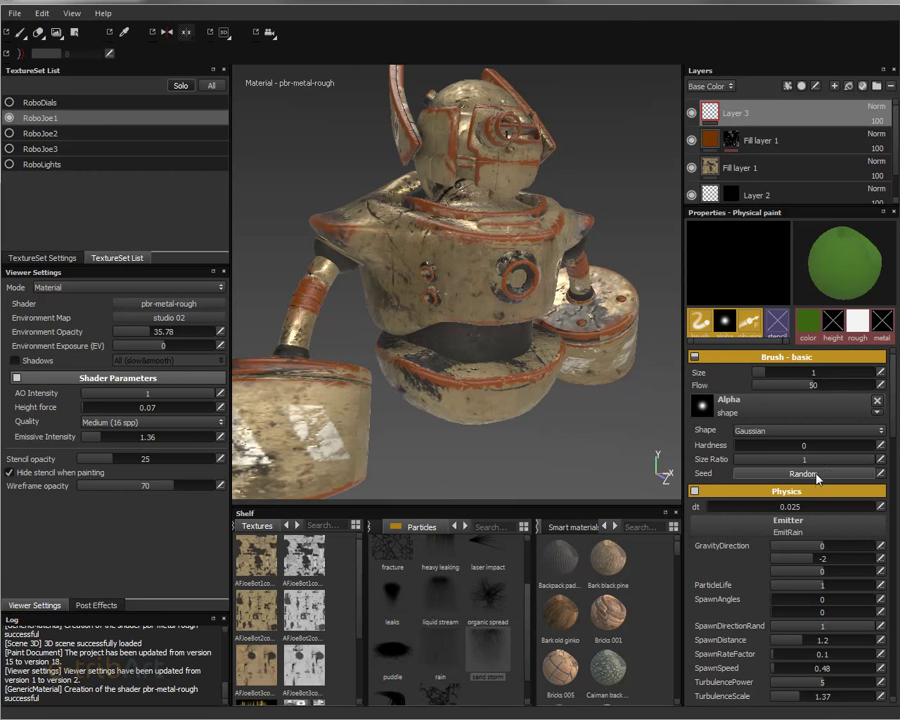
pyautogui.click(708, 494)
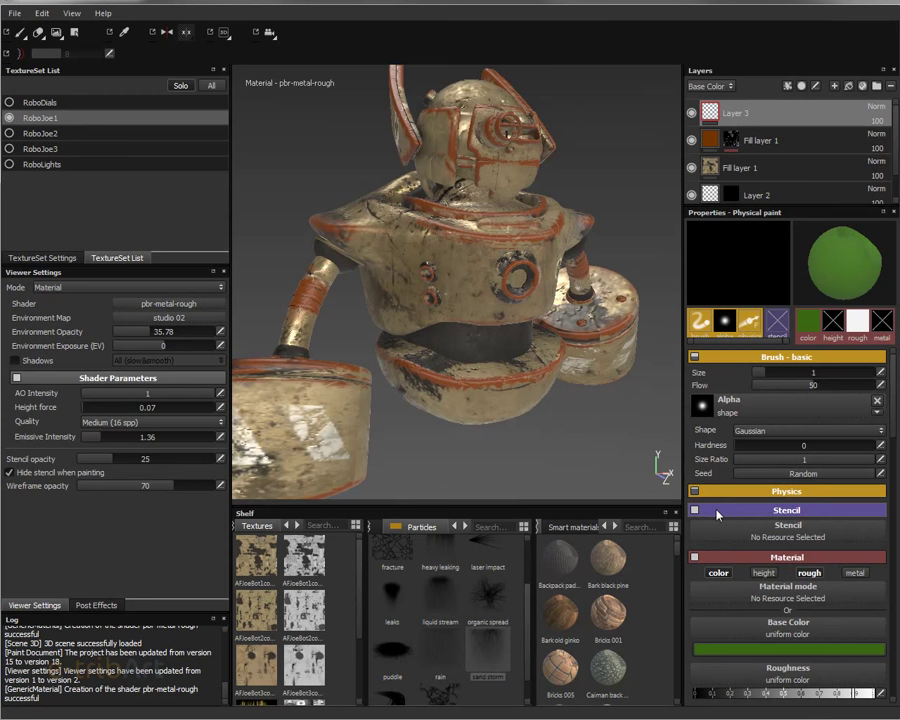
pyautogui.click(714, 510)
pyautogui.click(714, 529)
pyautogui.click(714, 530)
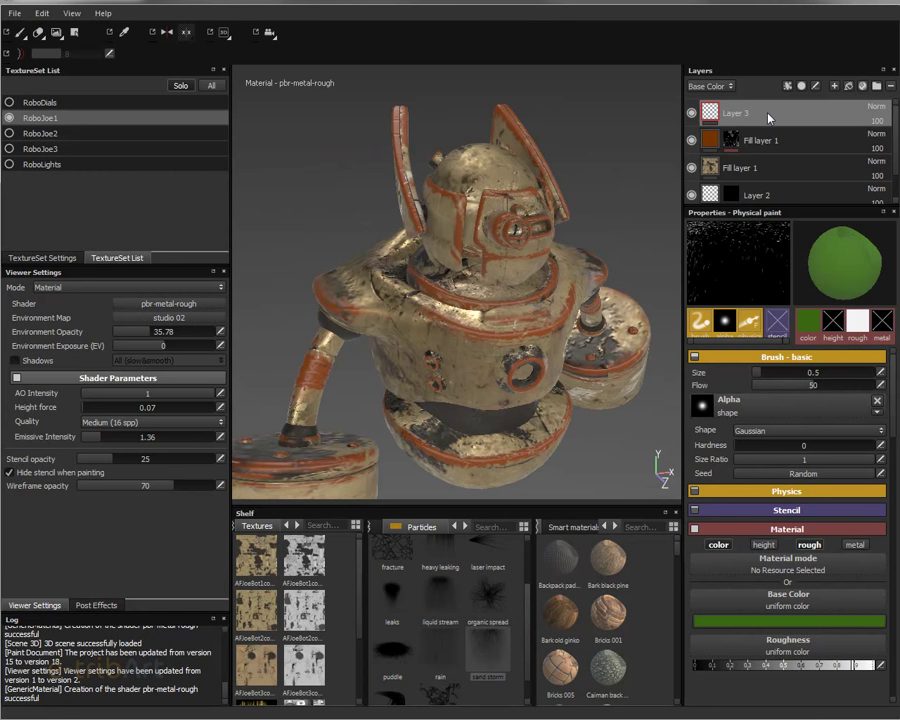
# Increase the sand storm brush size to 2.36
pyautogui.rightClick(769, 117)
pyautogui.click(745, 112)
pyautogui.moveTo(300, 240)
pyautogui.keyDown('alt'); pyautogui.mouseDown()
pyautogui.moveTo(350, 244)
pyautogui.moveTo(400, 230)
pyautogui.mouseUp(); pyautogui.keyUp('alt')
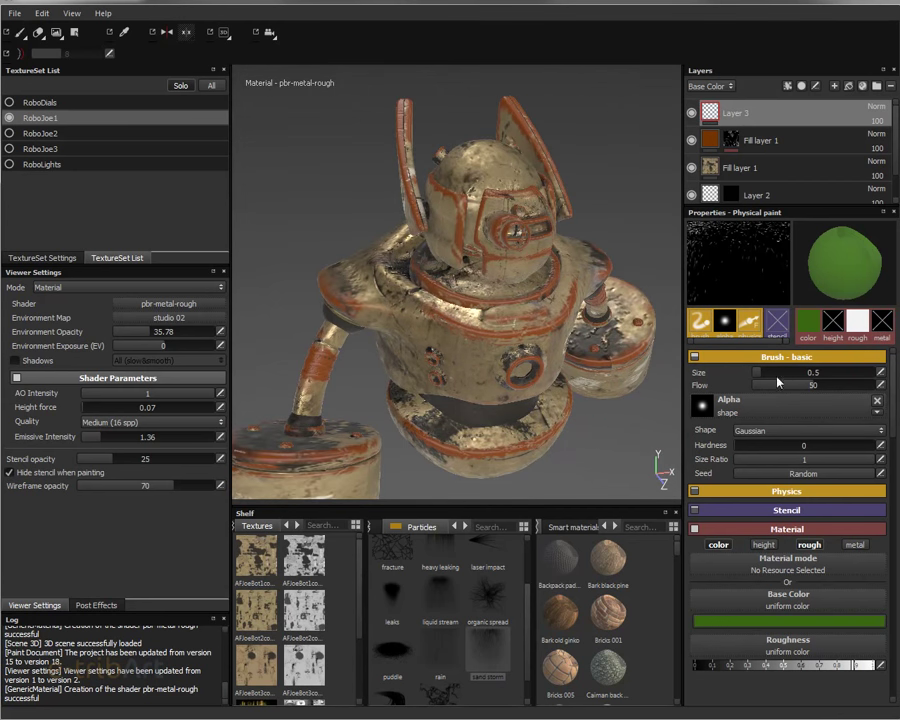
pyautogui.moveTo(767, 374); pyautogui.dragTo(771, 376)
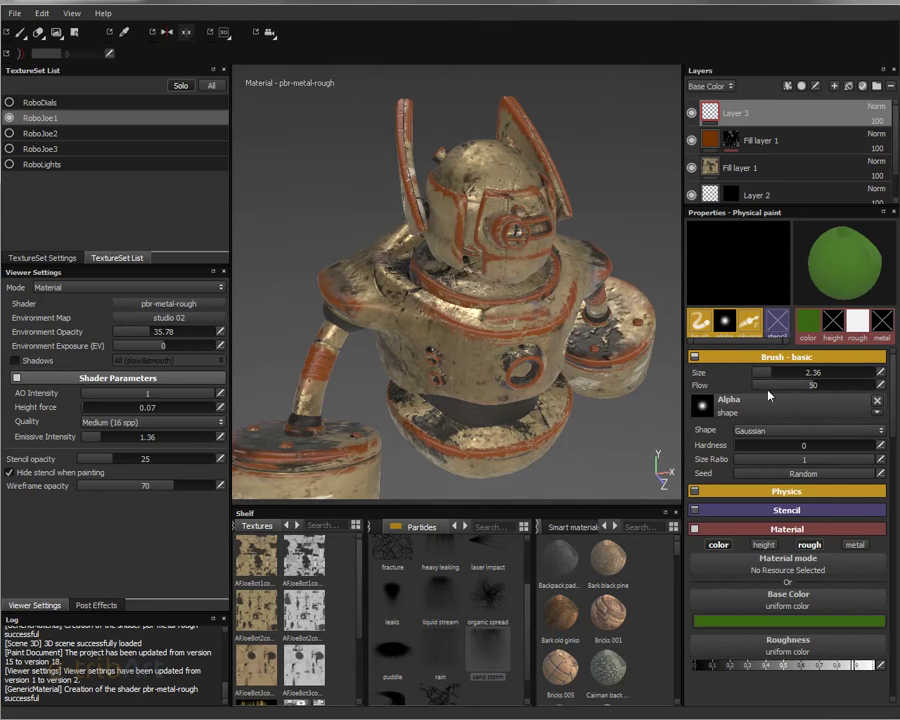
# Rain green particle paint over the robot's head on Layer 3, then view it from the front
pyautogui.keyDown('alt'); pyautogui.moveTo(450, 300); pyautogui.dragTo(400, 300); pyautogui.keyUp('alt')
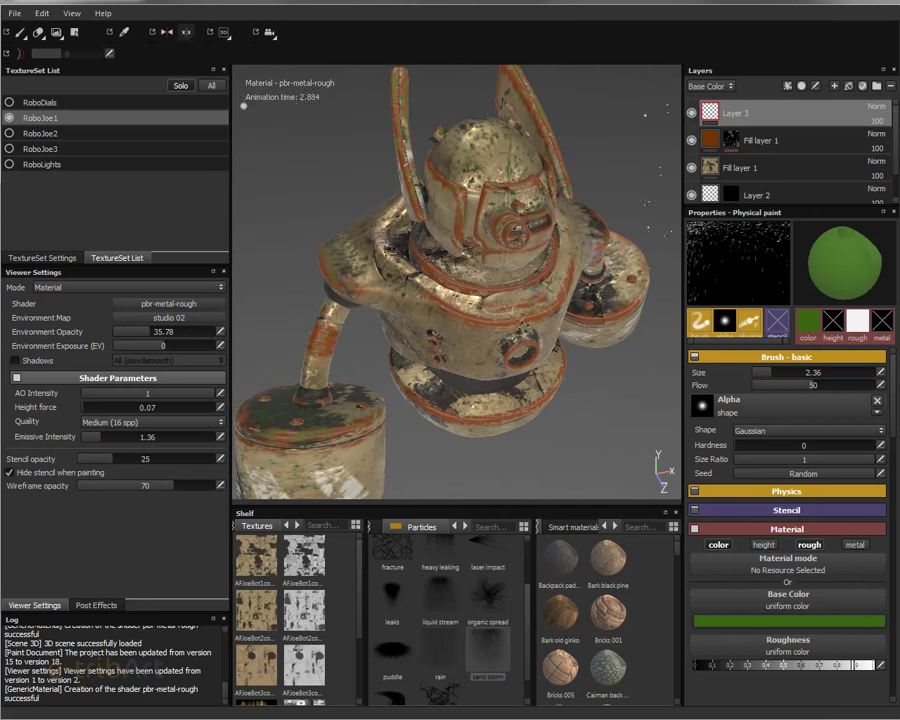
pyautogui.moveTo(321, 211)
pyautogui.keyDown('alt'); pyautogui.mouseDown()
pyautogui.moveTo(565, 298)
pyautogui.moveTo(492, 346)
pyautogui.moveTo(433, 368)
pyautogui.moveTo(427, 205)
pyautogui.mouseUp(); pyautogui.keyUp('alt')
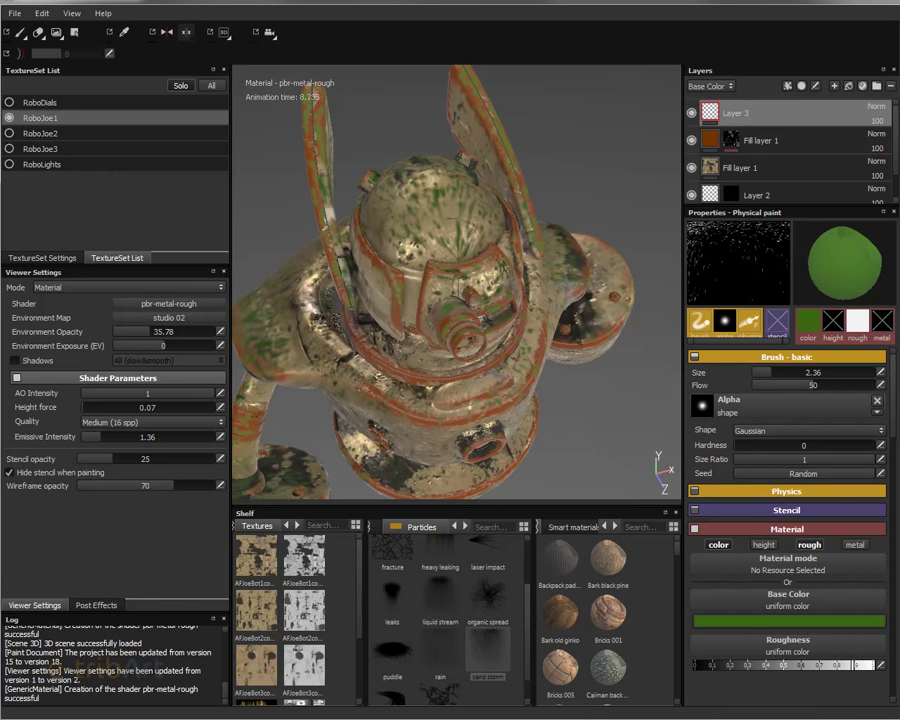
pyautogui.moveTo(520, 310)
pyautogui.keyDown('alt'); pyautogui.mouseDown()
pyautogui.moveTo(428, 265)
pyautogui.moveTo(402, 271)
pyautogui.moveTo(530, 275)
pyautogui.moveTo(348, 220)
pyautogui.moveTo(504, 283)
pyautogui.moveTo(330, 202)
pyautogui.mouseUp(); pyautogui.keyUp('alt')
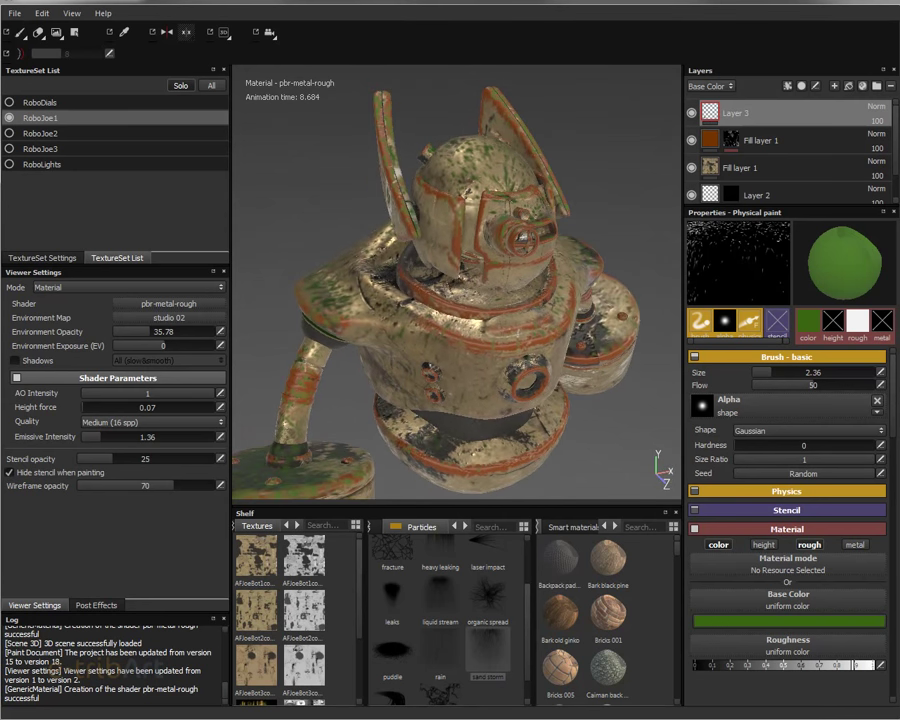
# Toggle Layer 3's green paint off and back on, then set the brush size to 5.71
pyautogui.click(690, 115)
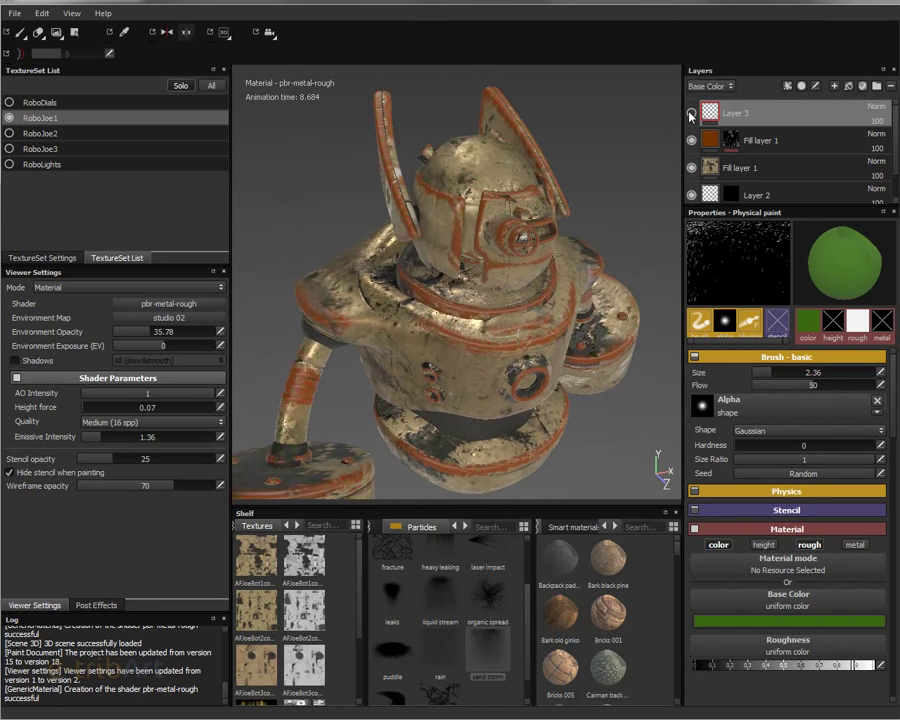
pyautogui.click(691, 114)
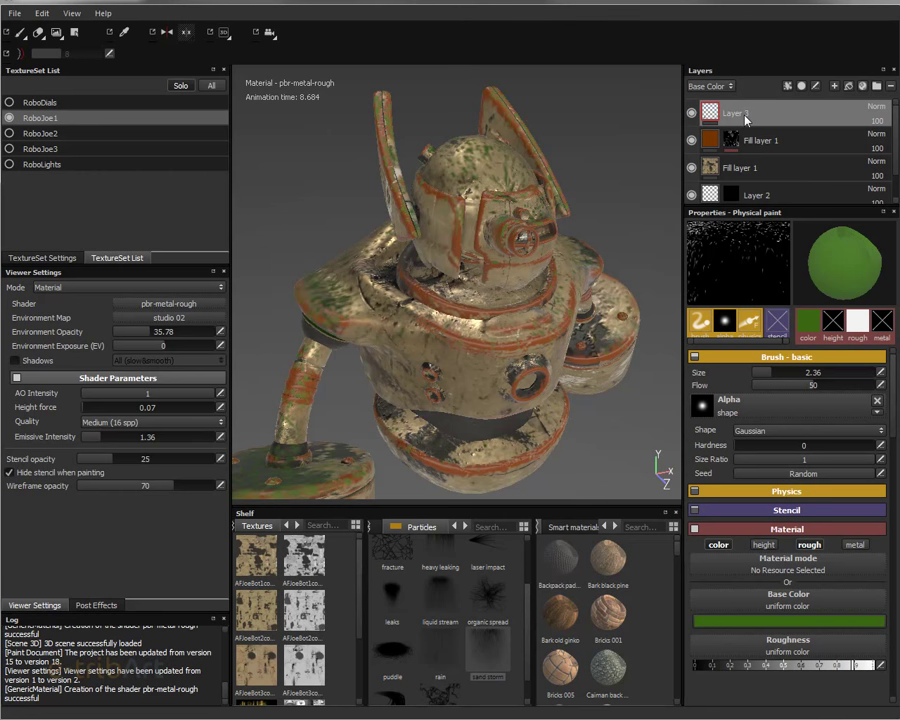
pyautogui.click(786, 376)
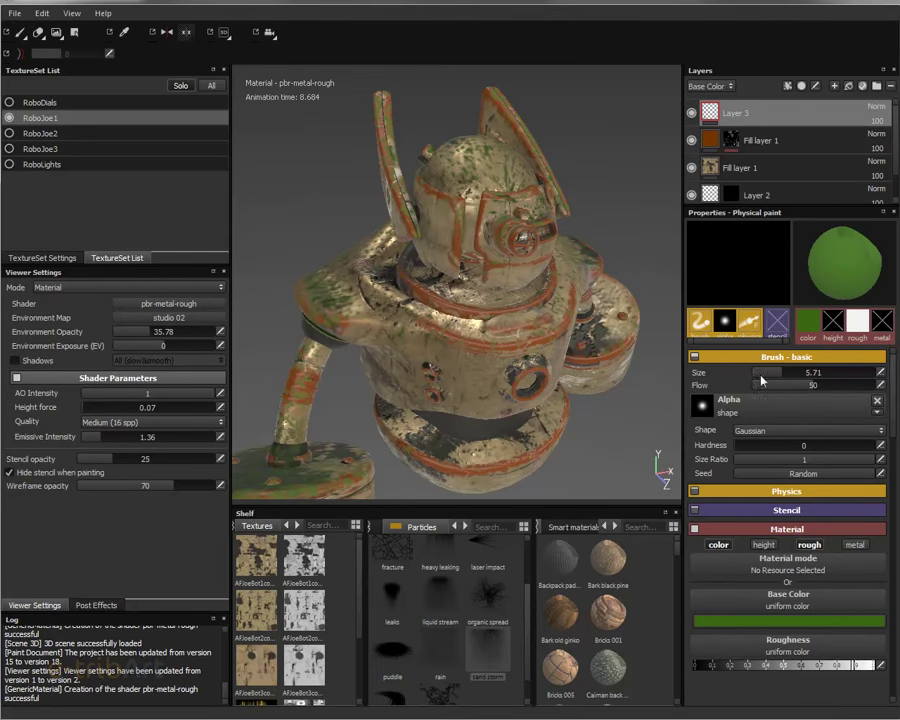
# Spray a denser layer of green paint over the robot and expand the Physics settings
pyautogui.moveTo(513, 265); pyautogui.dragTo(513, 265)
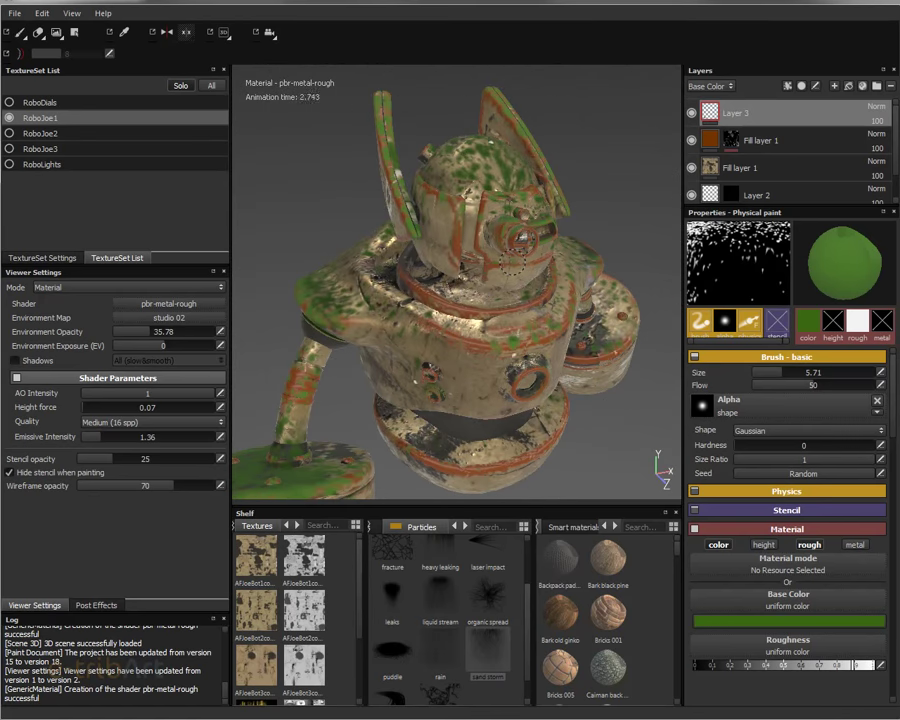
pyautogui.moveTo(310, 238)
pyautogui.keyDown('alt'); pyautogui.mouseDown()
pyautogui.moveTo(437, 314)
pyautogui.moveTo(461, 292)
pyautogui.mouseUp(); pyautogui.keyUp('alt')
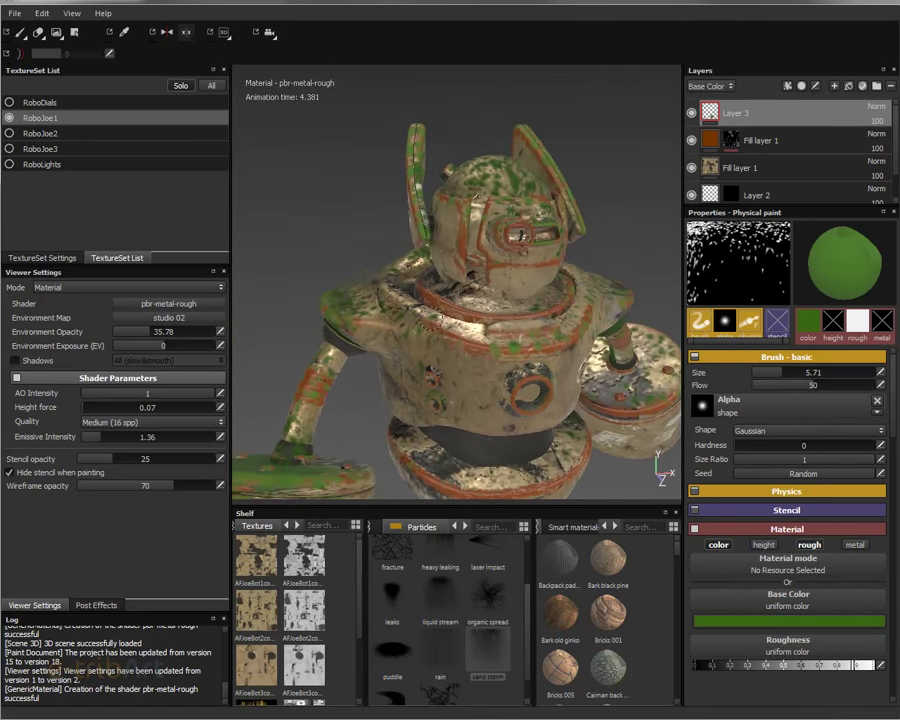
pyautogui.click(775, 492)
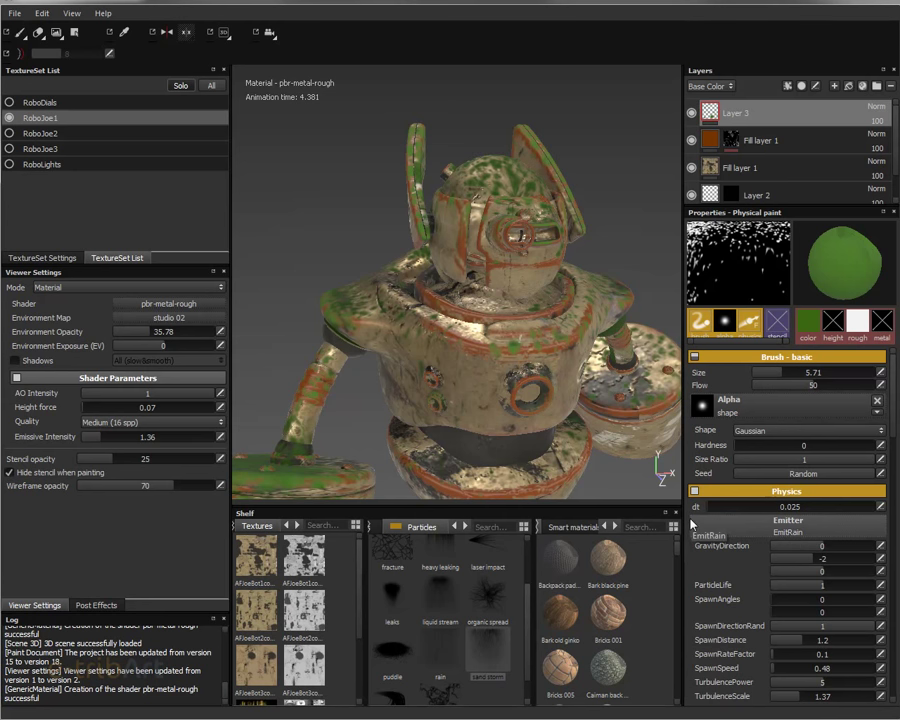
# Change the Emitter GravityDirection from 2, 0, 0 to 0, -2, 0
pyautogui.moveTo(330, 233)
pyautogui.keyDown('alt'); pyautogui.mouseDown()
pyautogui.moveTo(468, 337)
pyautogui.moveTo(460, 356)
pyautogui.moveTo(525, 352)
pyautogui.mouseUp(); pyautogui.keyUp('alt')
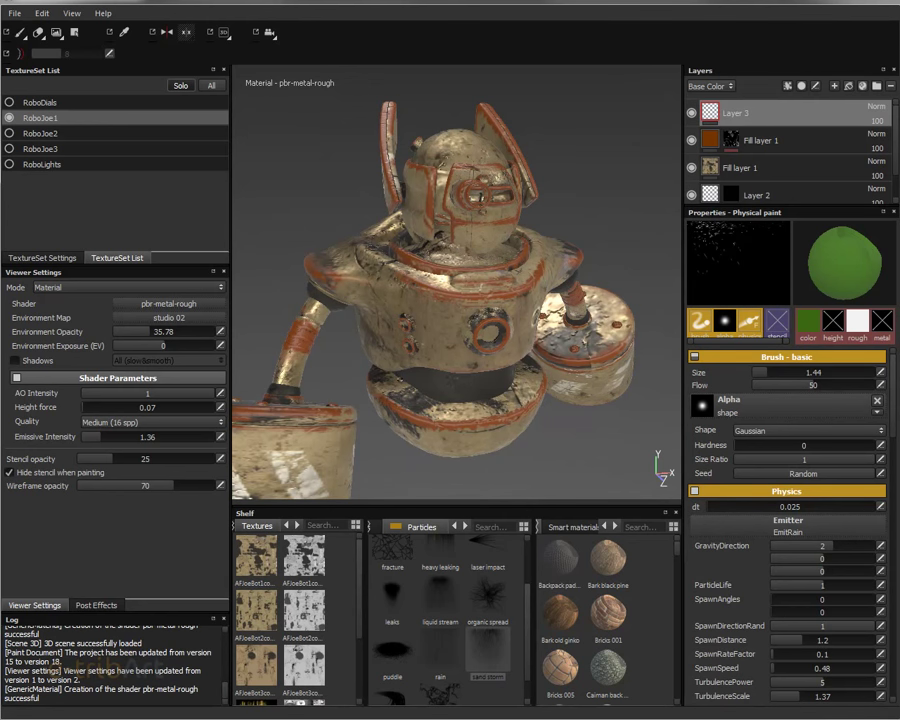
pyautogui.keyDown('alt'); pyautogui.moveTo(380, 360); pyautogui.dragTo(428, 368); pyautogui.keyUp('alt')
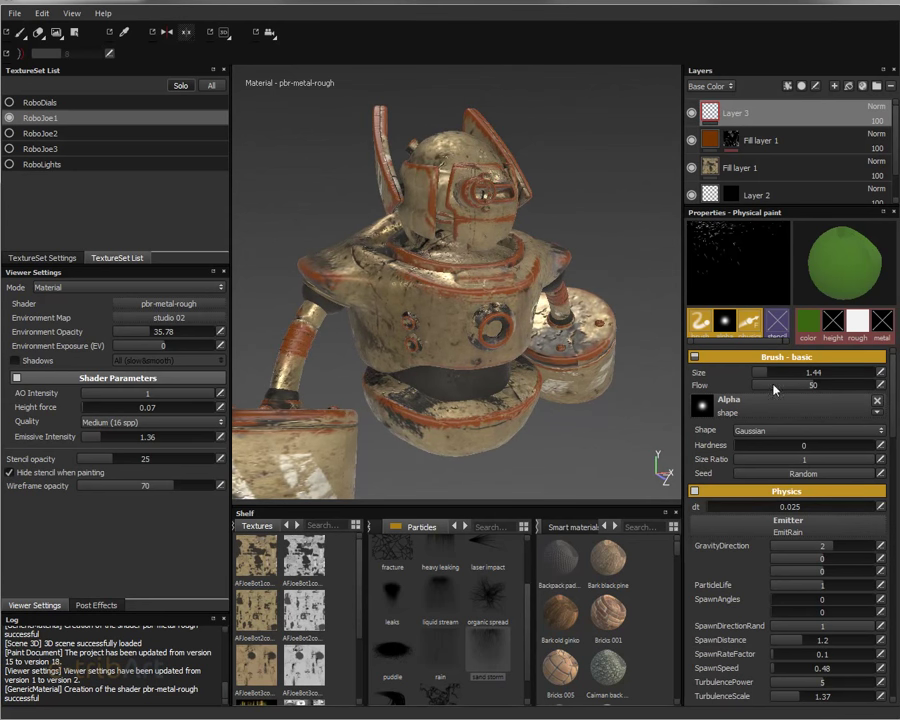
pyautogui.moveTo(823, 556); pyautogui.dragTo(826, 552)
pyautogui.click(878, 545)
pyautogui.write('0')
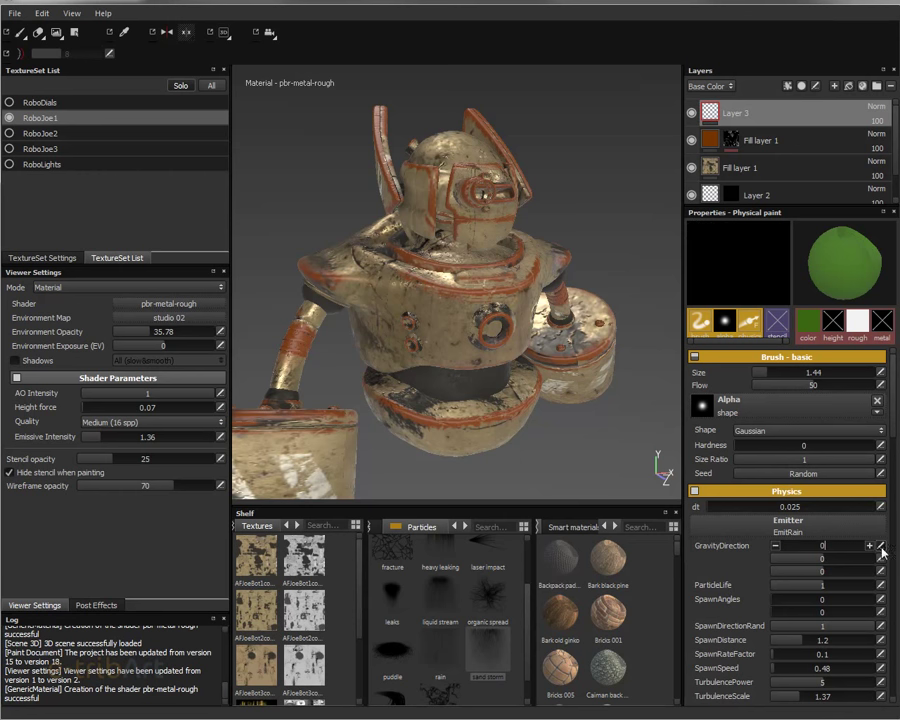
pyautogui.doubleClick(832, 562)
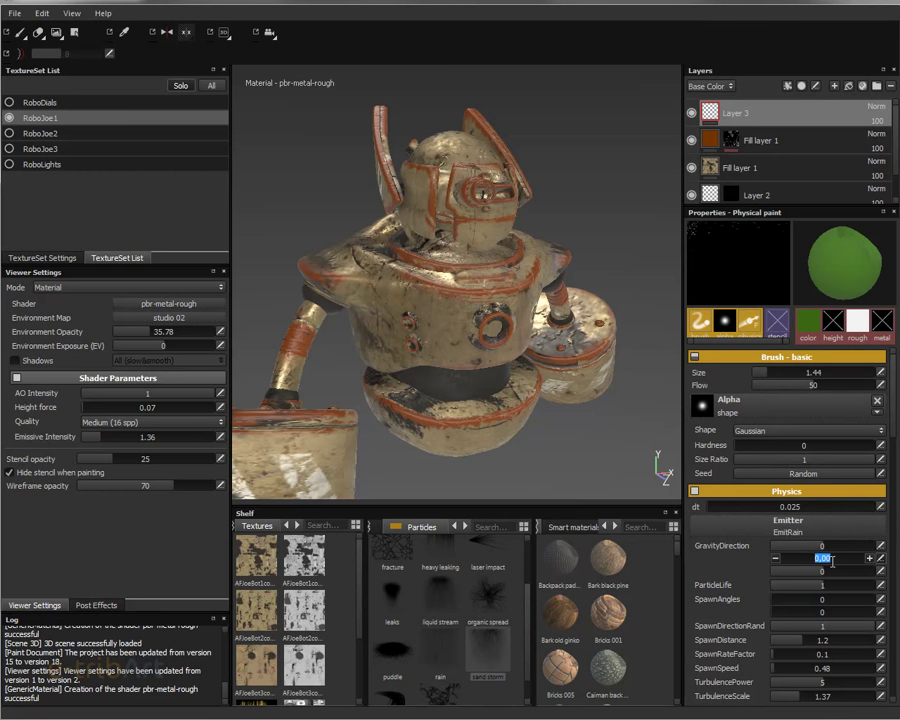
pyautogui.write('-2')
pyautogui.press('Return')
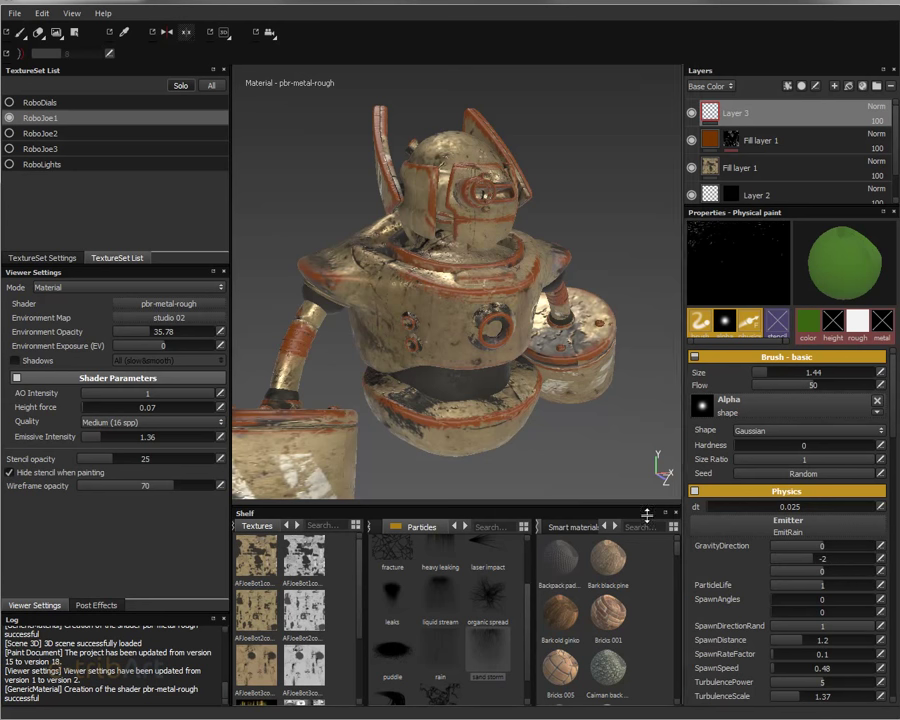
pyautogui.keyDown('alt'); pyautogui.moveTo(470, 380); pyautogui.dragTo(516, 381); pyautogui.keyUp('alt')
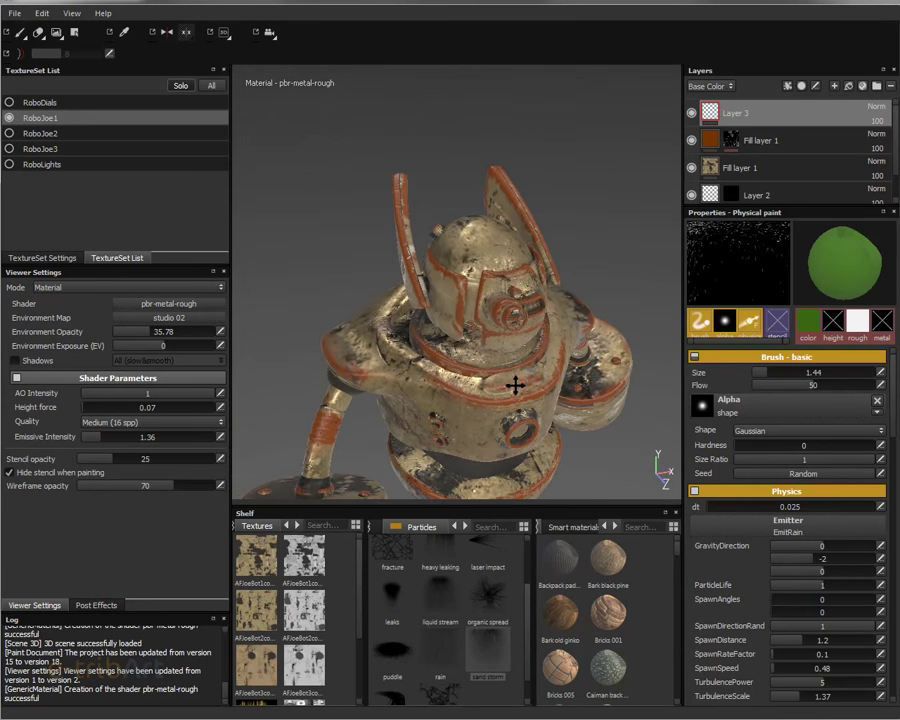
# Raise the brush size through 3.73 to 5.18 while test-raining green paint, then undo it
pyautogui.press('space')
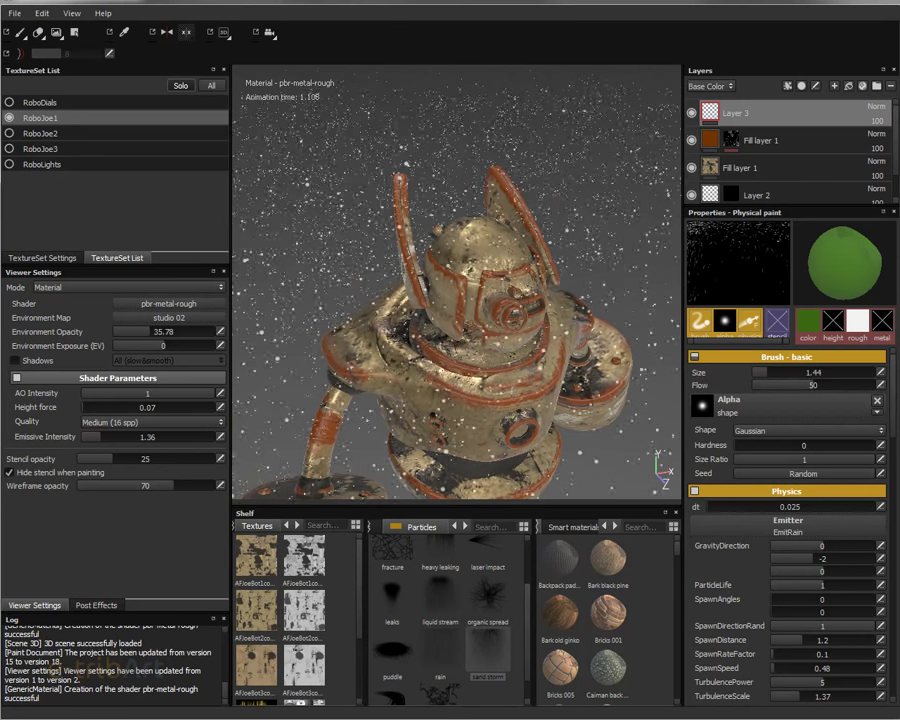
pyautogui.keyDown('alt'); pyautogui.moveTo(470, 300); pyautogui.dragTo(484, 310); pyautogui.keyUp('alt')
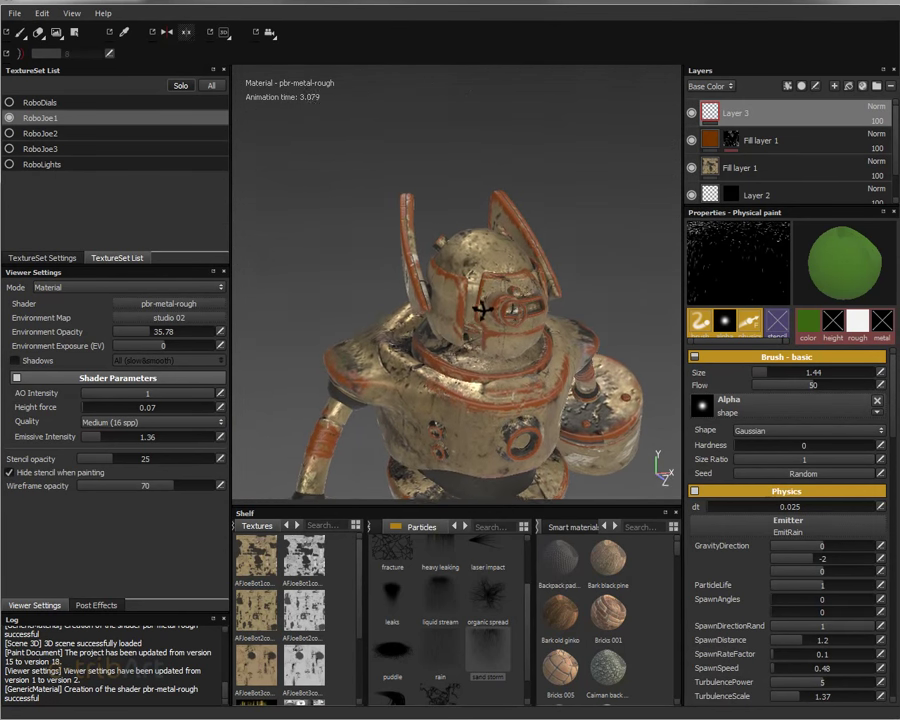
pyautogui.click(768, 378)
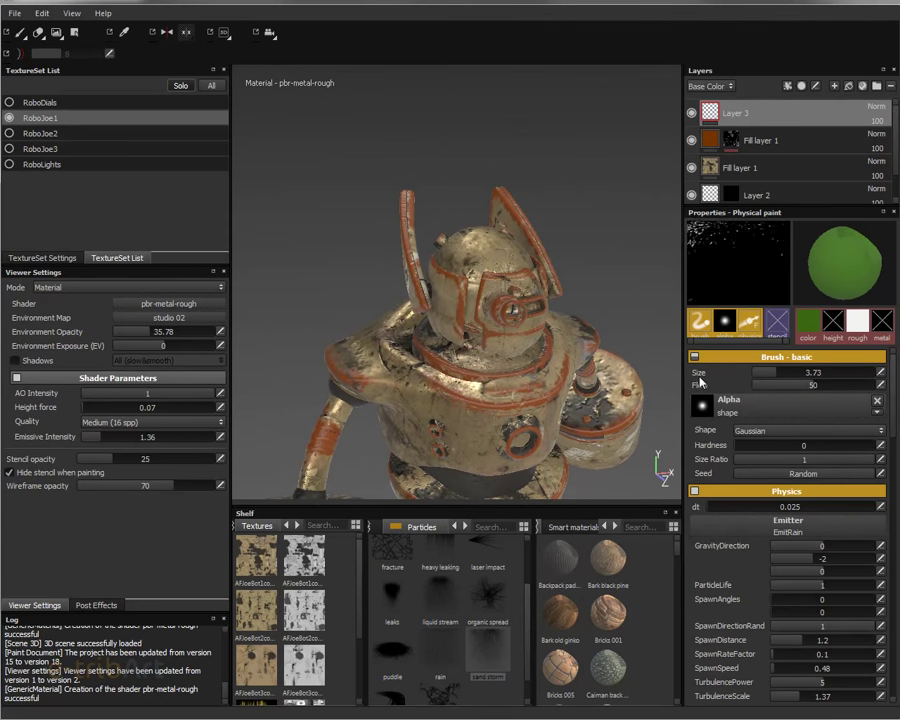
pyautogui.click(532, 322)
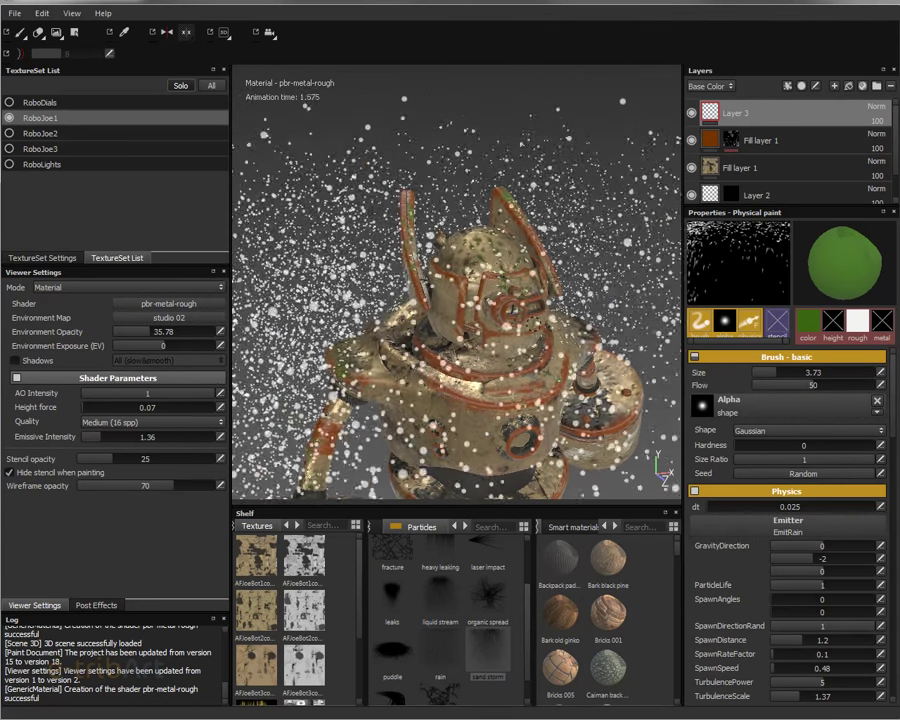
pyautogui.moveTo(420, 340)
pyautogui.keyDown('alt'); pyautogui.mouseDown()
pyautogui.moveTo(484, 344)
pyautogui.moveTo(343, 262)
pyautogui.mouseUp(); pyautogui.keyUp('alt')
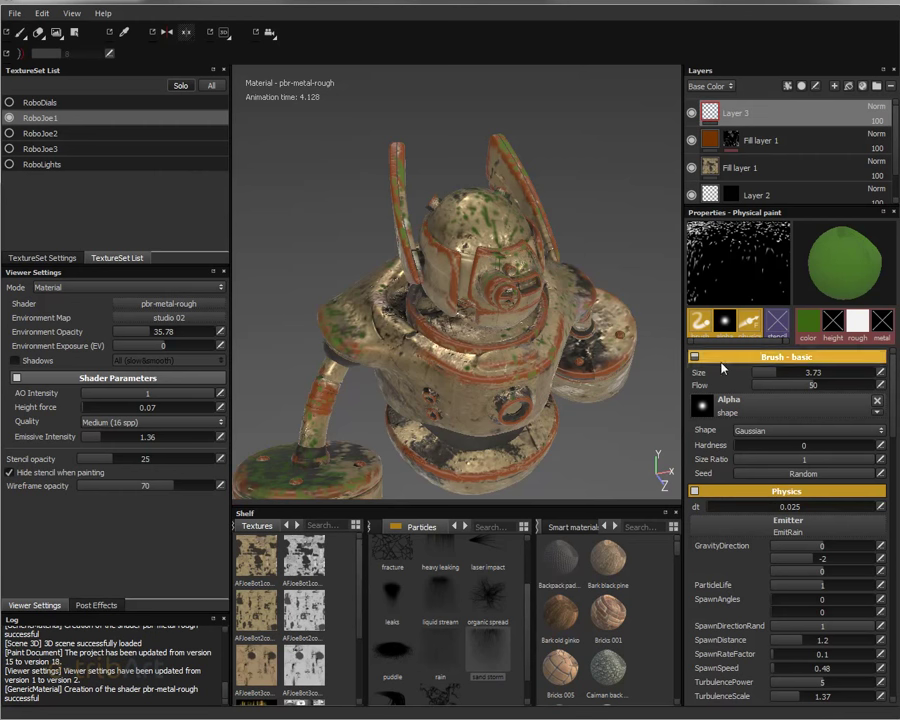
pyautogui.moveTo(765, 372); pyautogui.dragTo(781, 376)
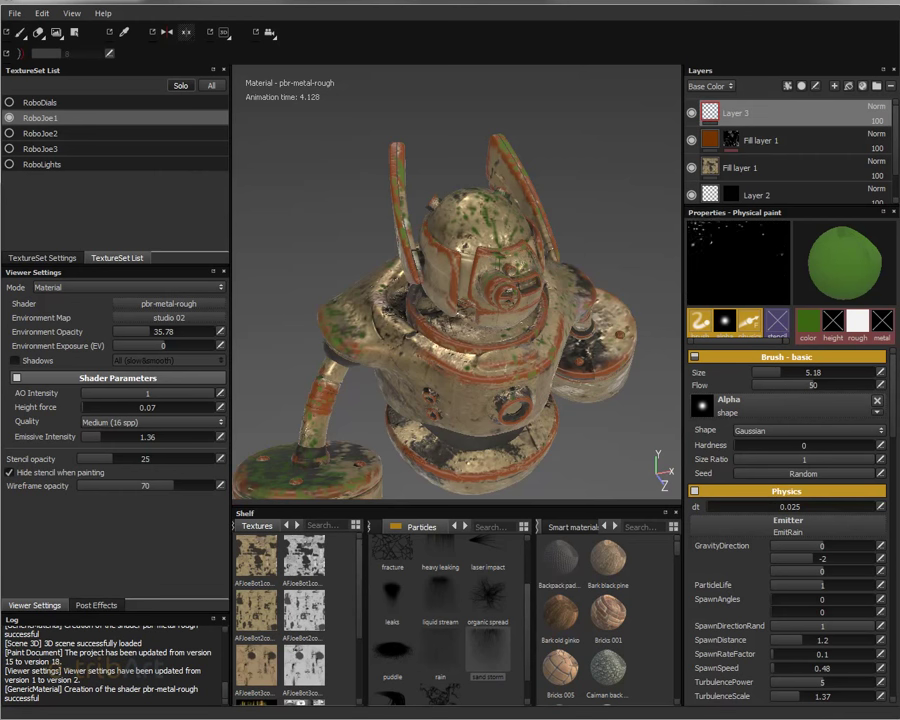
pyautogui.hotkey('ctrl', 'z')
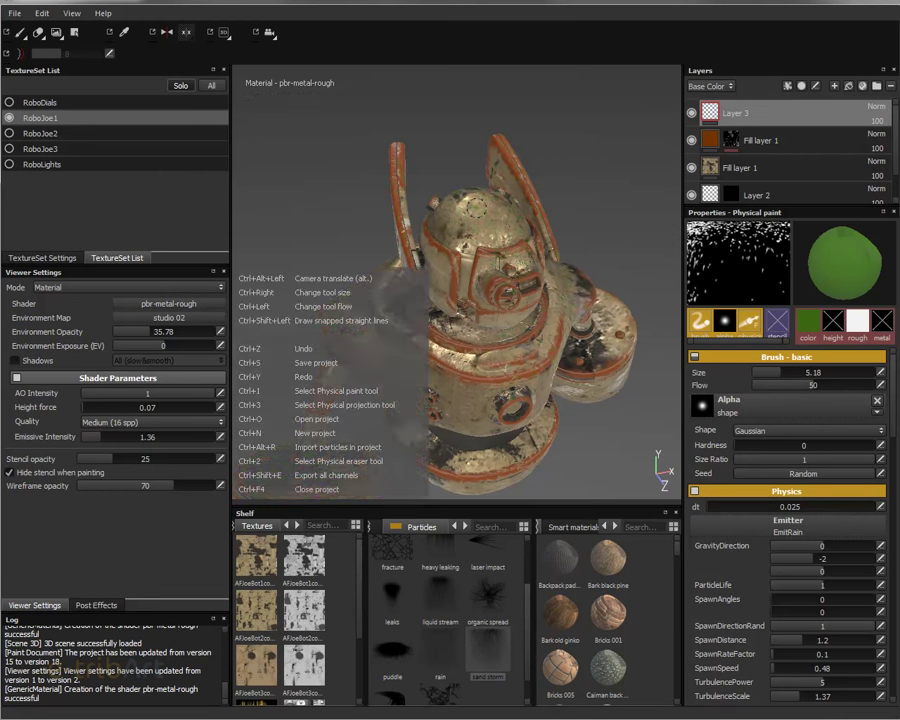
# Rain green paint over the robot twice at size 5.18, inspecting and undoing each pass
pyautogui.click(474, 205)
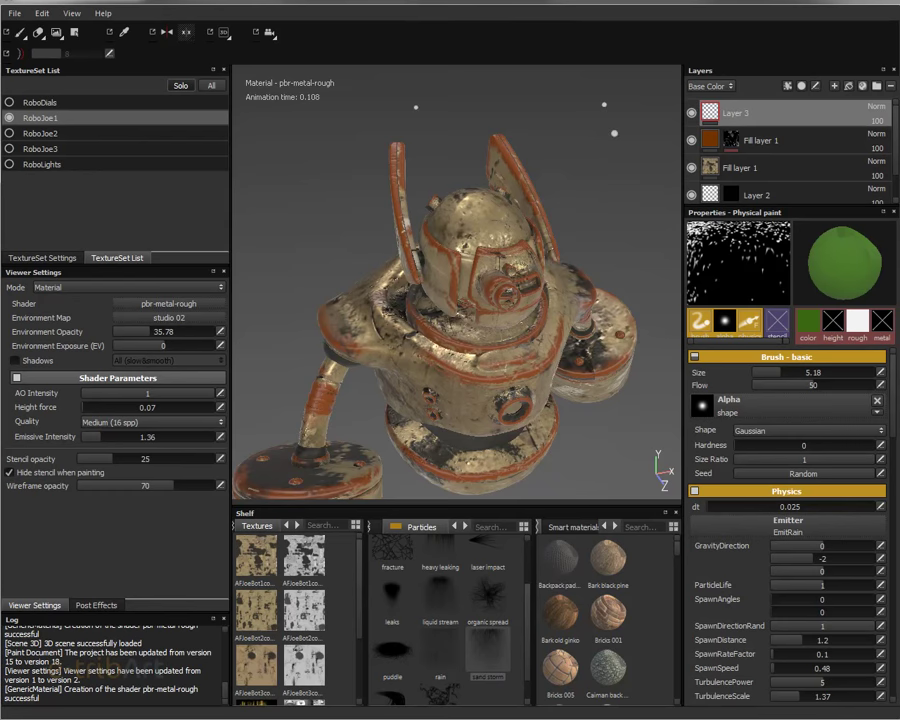
pyautogui.keyDown('alt'); pyautogui.moveTo(400, 250); pyautogui.dragTo(486, 256); pyautogui.keyUp('alt')
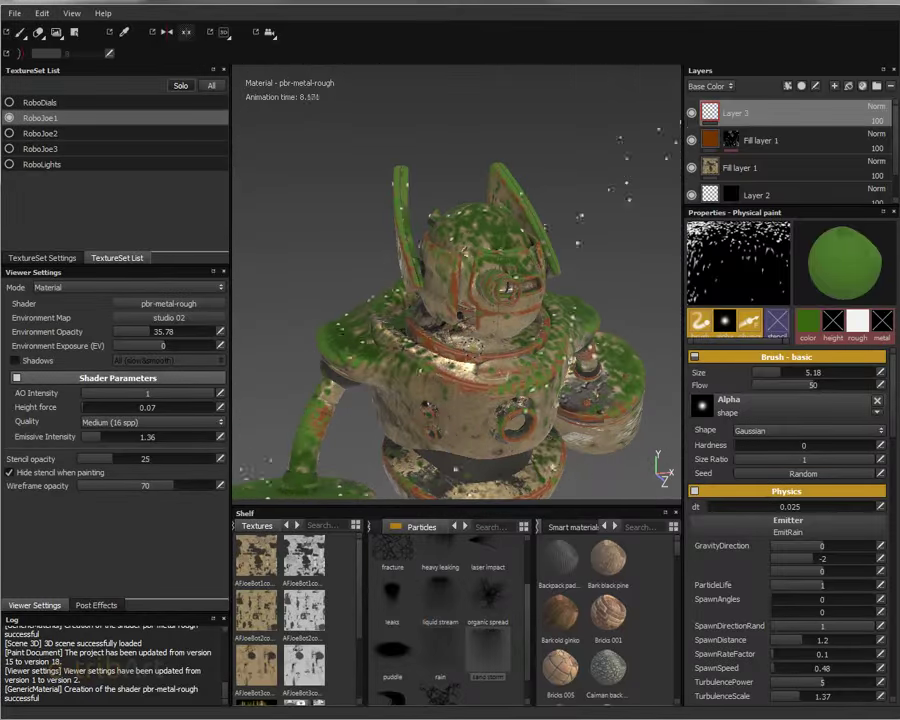
pyautogui.press('alt')
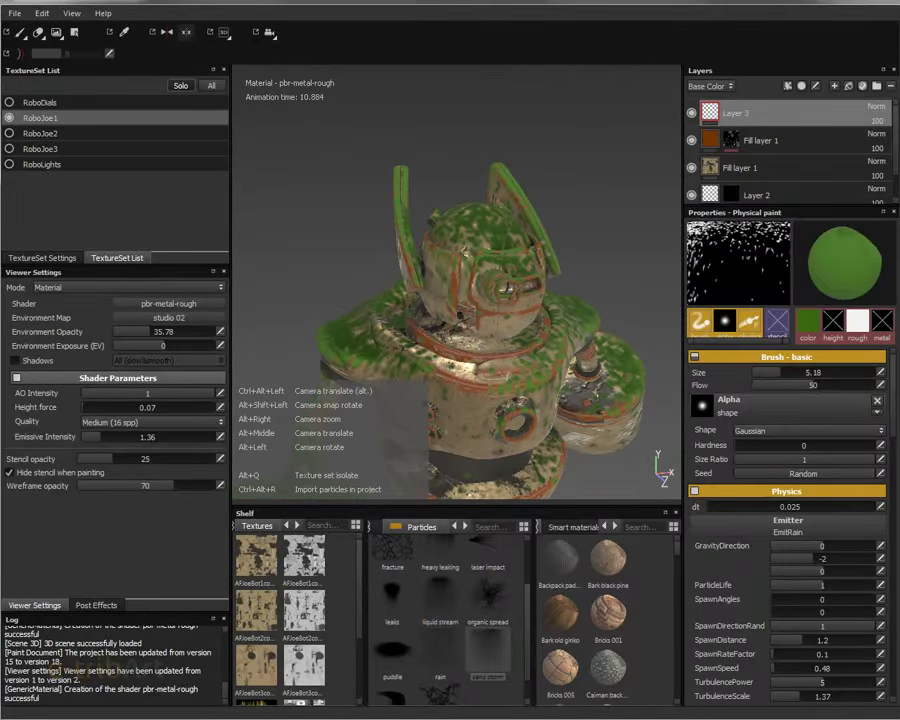
pyautogui.moveTo(370, 327)
pyautogui.keyDown('alt'); pyautogui.mouseDown()
pyautogui.moveTo(583, 340)
pyautogui.moveTo(556, 348)
pyautogui.moveTo(550, 390)
pyautogui.mouseUp(); pyautogui.keyUp('alt')
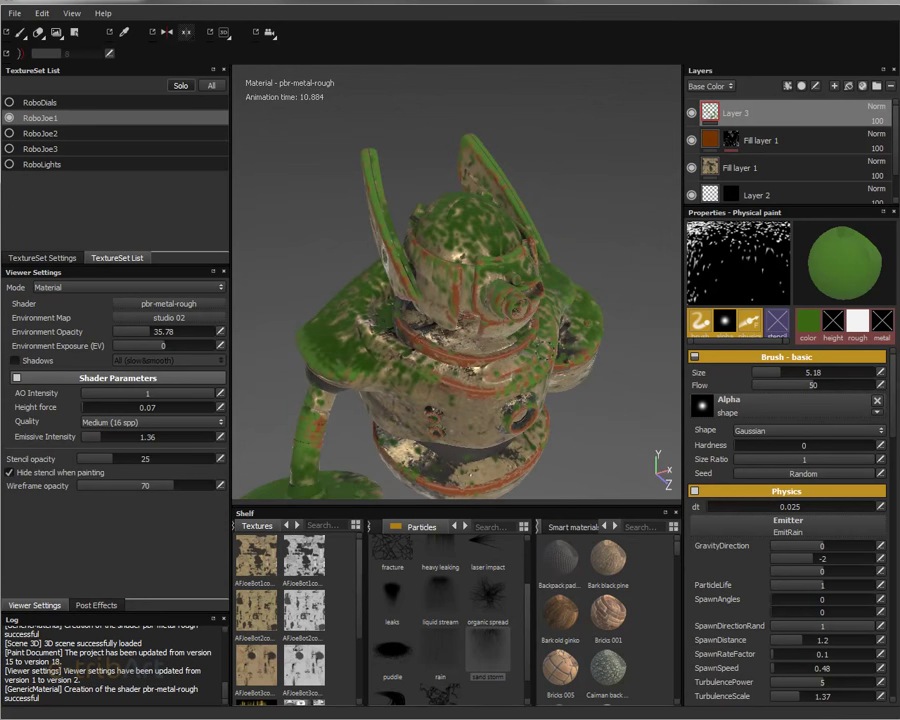
pyautogui.hotkey('ctrl', 'z')
pyautogui.hotkey('ctrl', 'z')
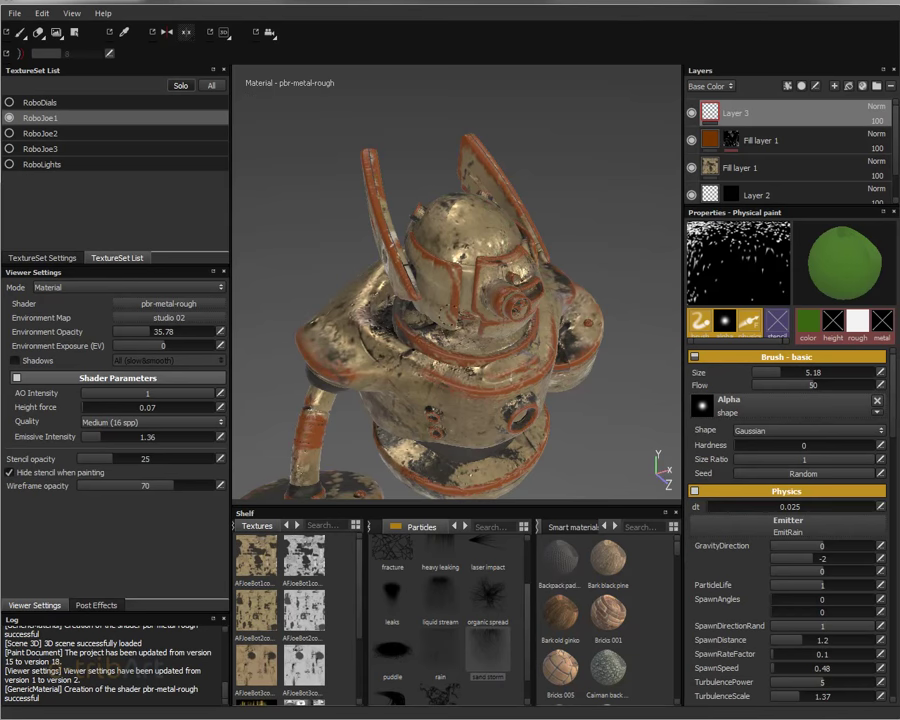
pyautogui.moveTo(450, 280); pyautogui.dragTo(460, 285)
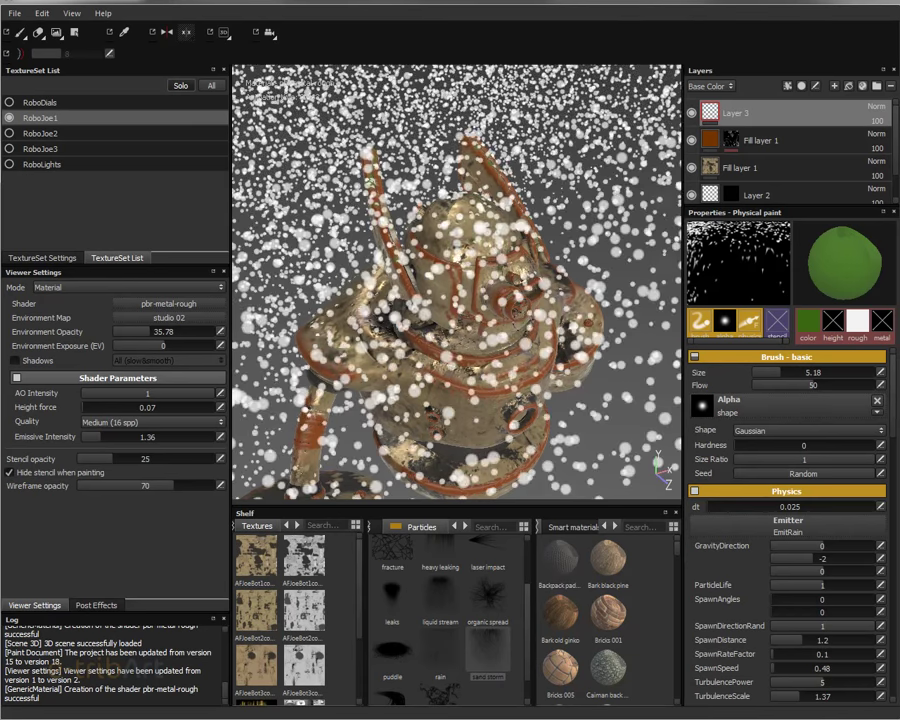
pyautogui.moveTo(479, 326)
pyautogui.keyDown('alt'); pyautogui.mouseDown()
pyautogui.moveTo(409, 304)
pyautogui.moveTo(470, 322)
pyautogui.moveTo(593, 195)
pyautogui.mouseUp(); pyautogui.keyUp('alt')
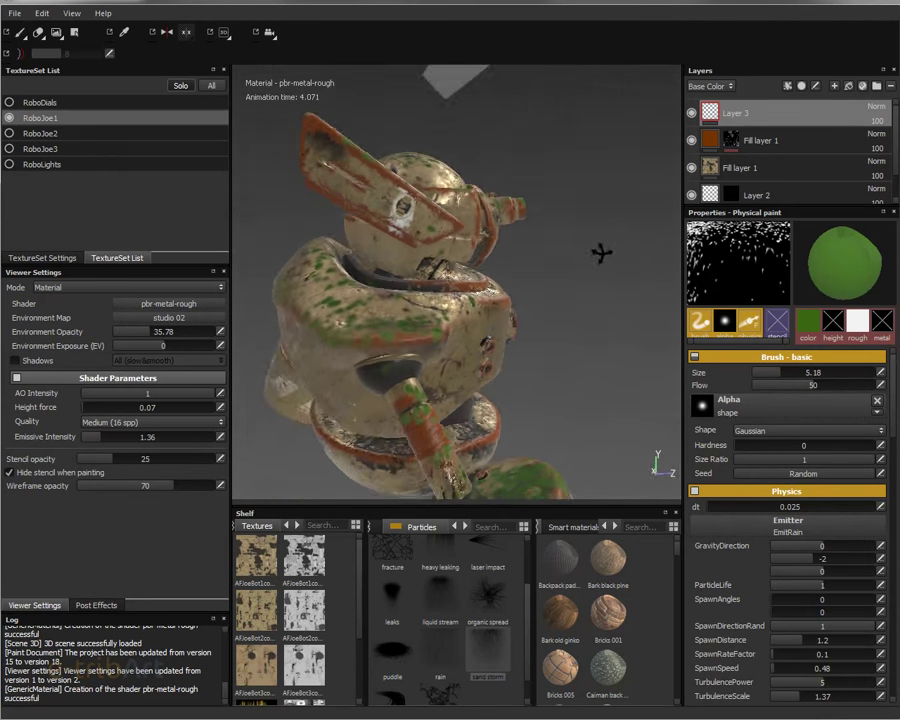
pyautogui.hotkey('ctrl', 'z')
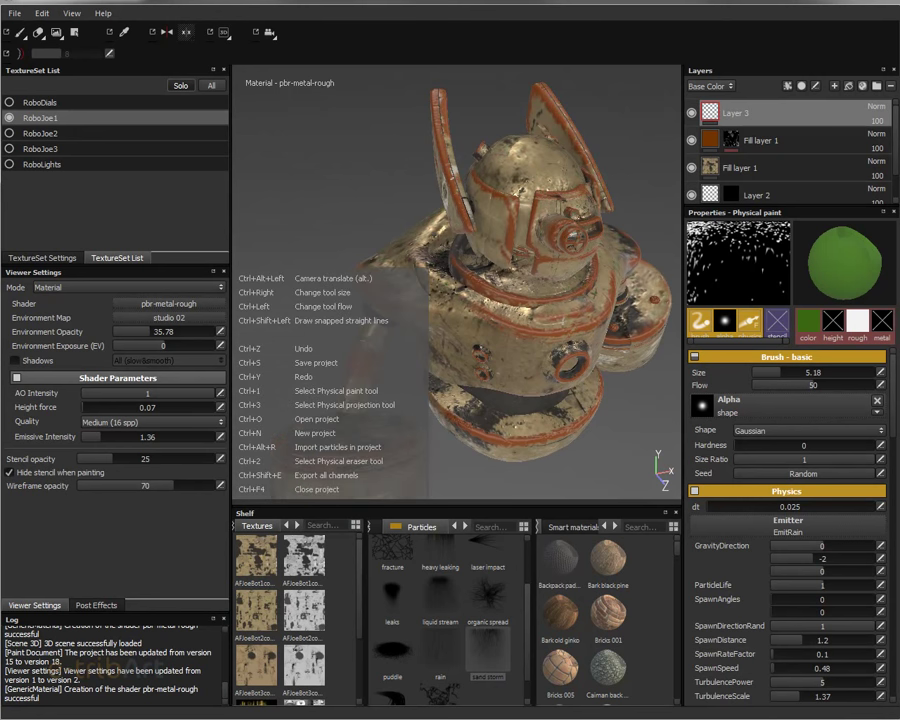
# Set the Physics time step dt to 0.1
pyautogui.moveTo(288, 214)
pyautogui.keyDown('alt'); pyautogui.mouseDown()
pyautogui.moveTo(408, 293)
pyautogui.moveTo(446, 287)
pyautogui.mouseUp(); pyautogui.keyUp('alt')
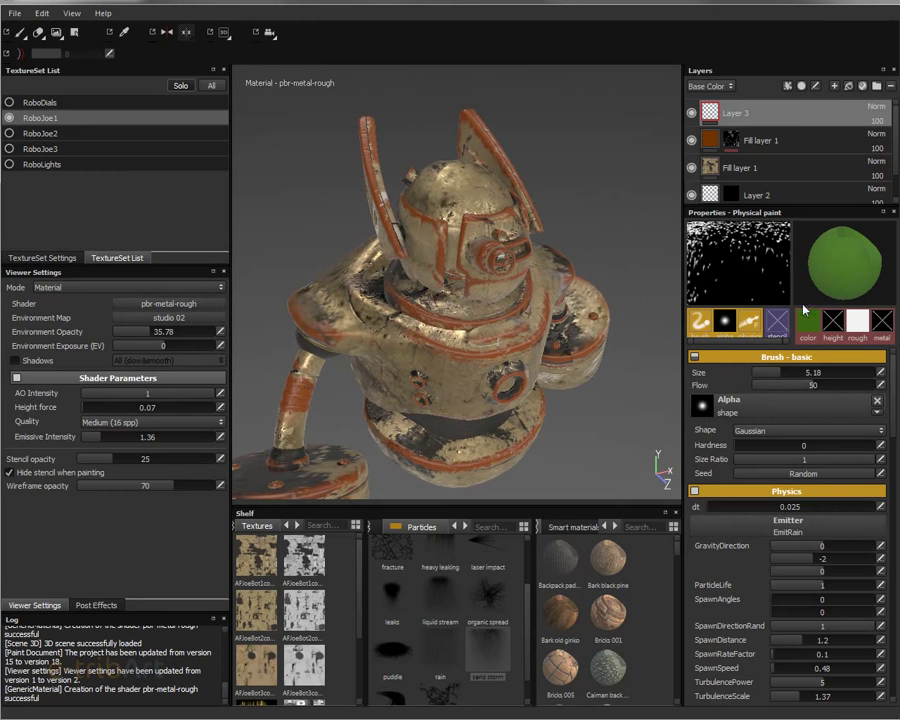
pyautogui.click(787, 507)
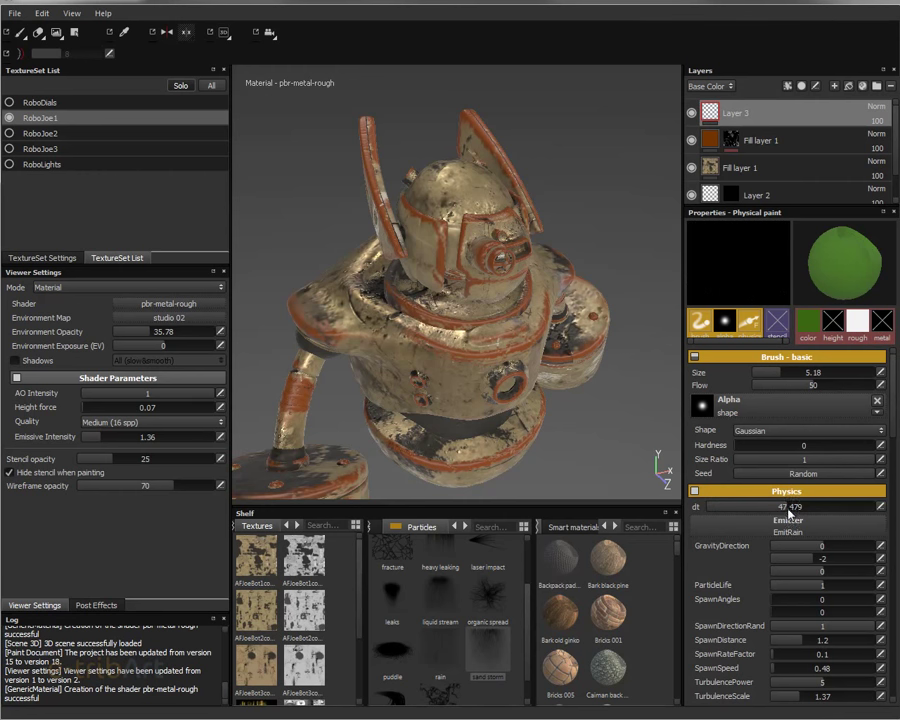
pyautogui.doubleClick(806, 508)
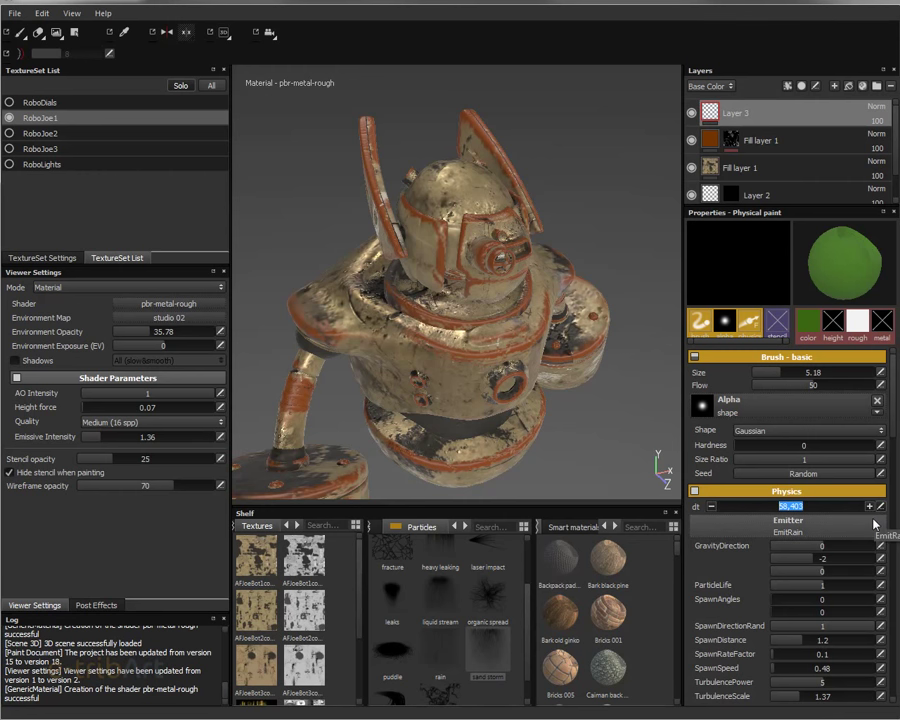
pyautogui.write('0,025')
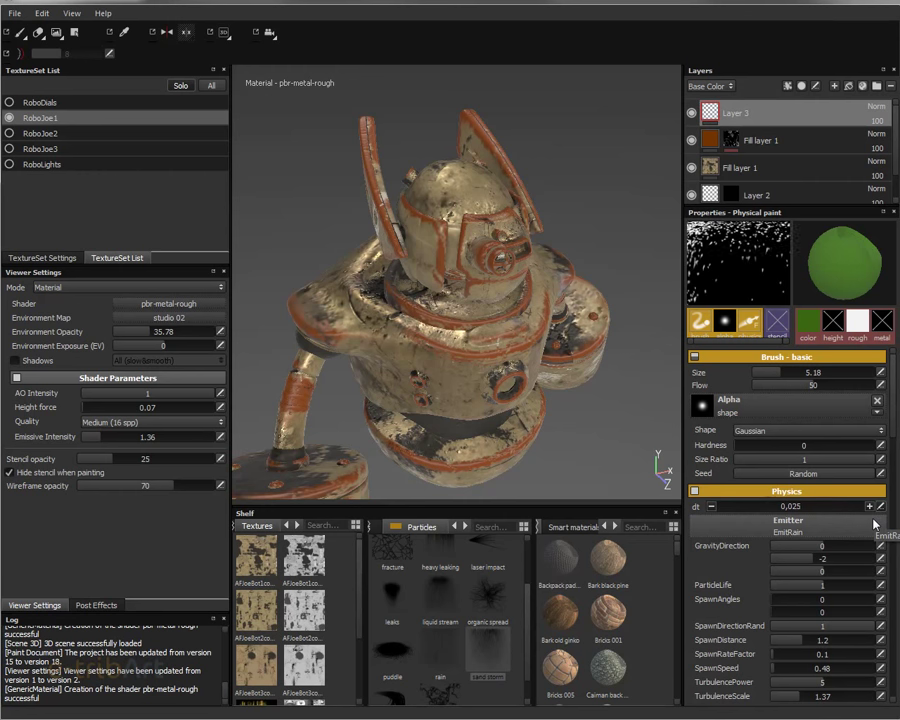
pyautogui.press('BackSpace')
pyautogui.press('BackSpace')
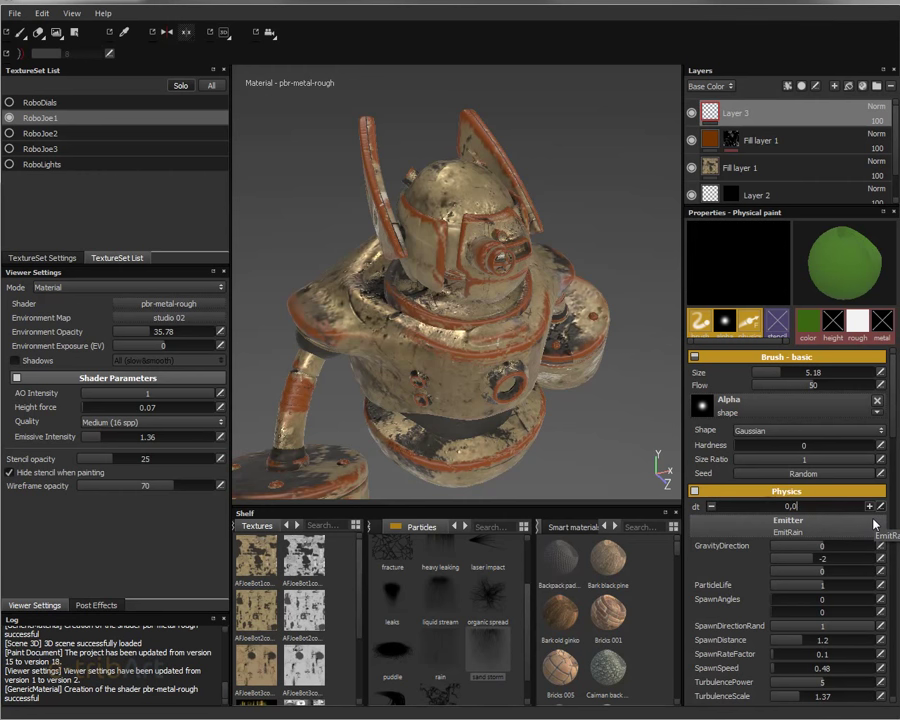
pyautogui.press('BackSpace')
pyautogui.write('1')
pyautogui.press('Return')
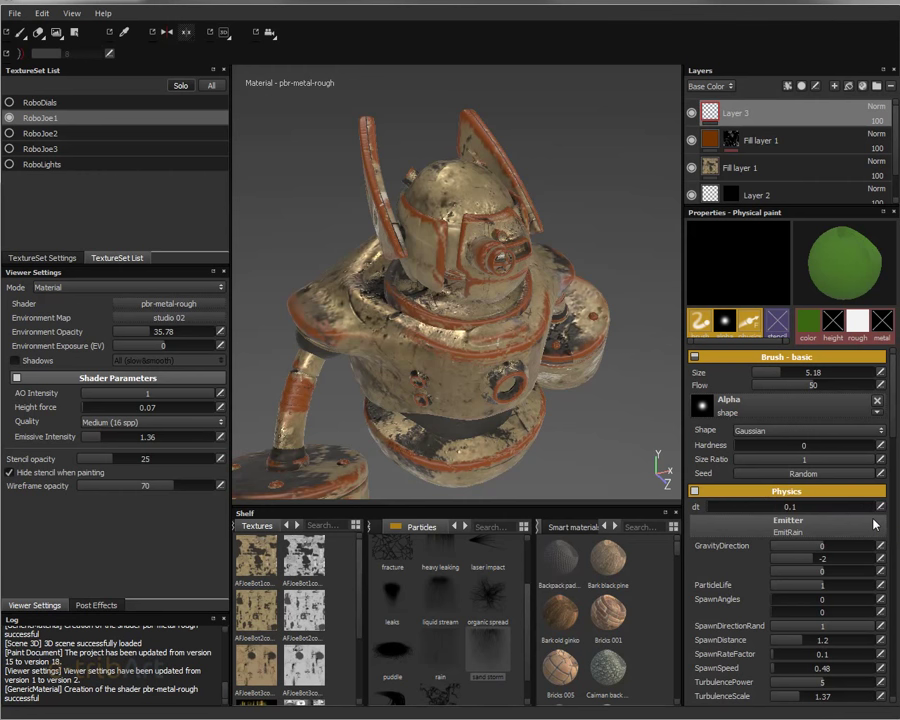
# Test the paint rain on the robot at dt 0.1, then change the time step to 0.01
pyautogui.click(315, 127)
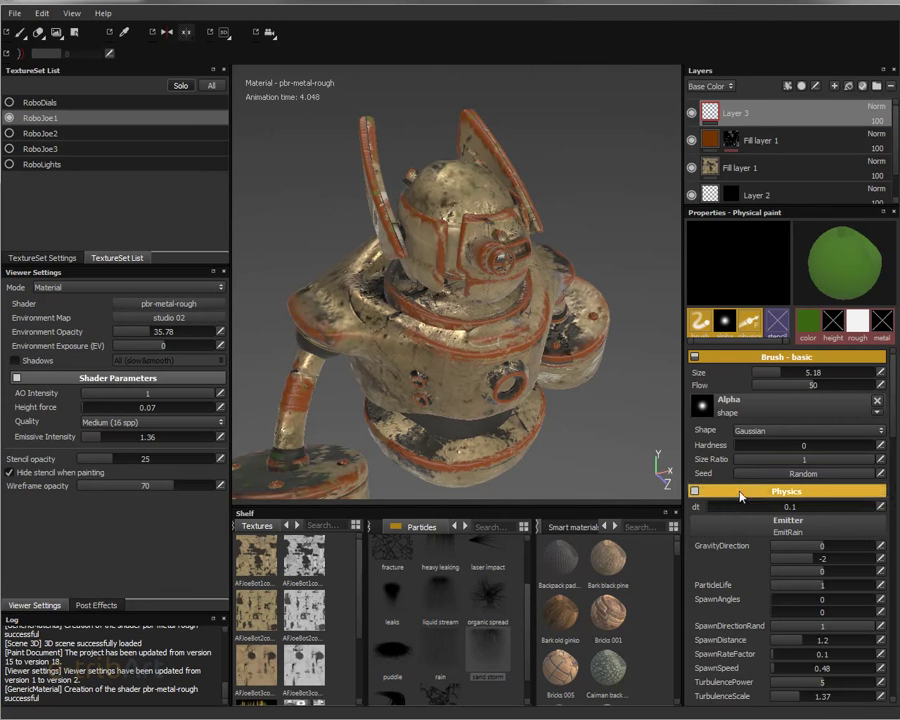
pyautogui.moveTo(432, 320)
pyautogui.keyDown('alt'); pyautogui.mouseDown()
pyautogui.moveTo(398, 376)
pyautogui.moveTo(300, 290)
pyautogui.mouseUp(); pyautogui.keyUp('alt')
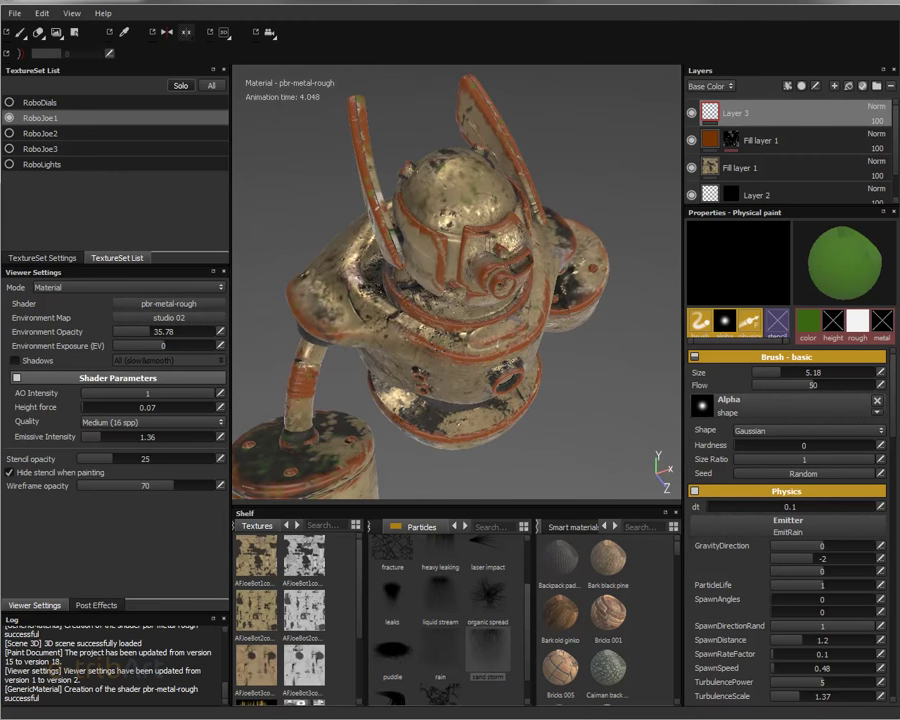
pyautogui.moveTo(317, 240)
pyautogui.keyDown('alt'); pyautogui.mouseDown()
pyautogui.moveTo(450, 305)
pyautogui.moveTo(455, 317)
pyautogui.mouseUp(); pyautogui.keyUp('alt')
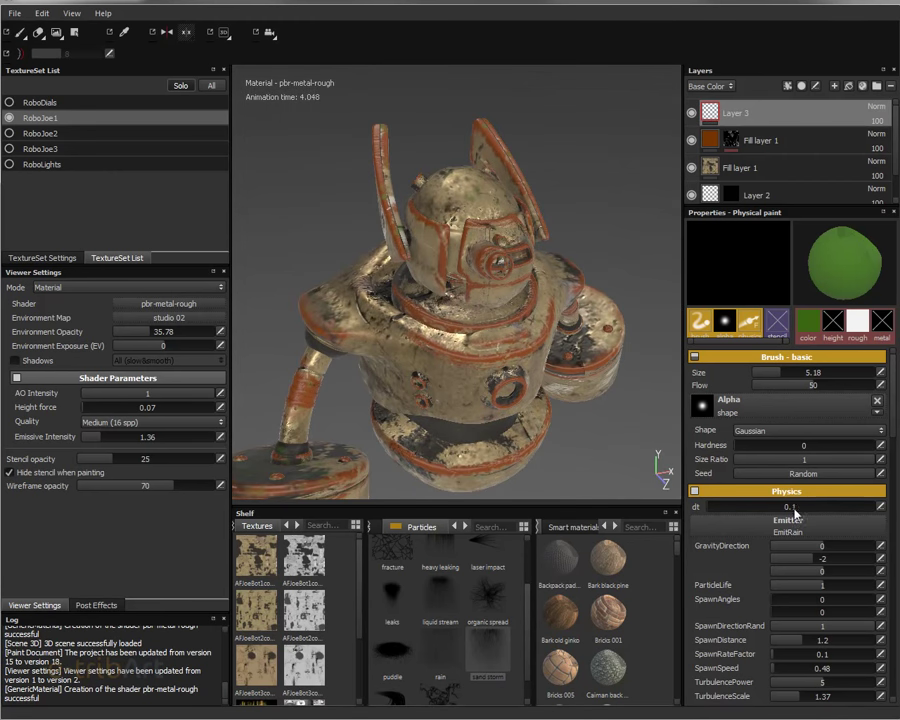
pyautogui.moveTo(795, 508); pyautogui.dragTo(864, 512)
pyautogui.write('0.')
pyautogui.write('0')
pyautogui.write('1')
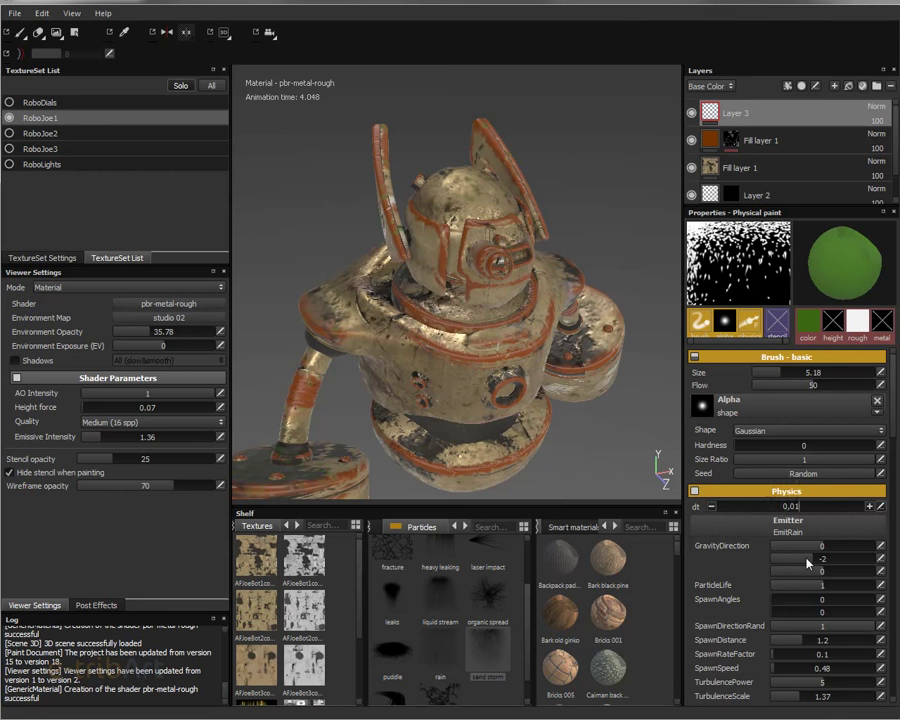
pyautogui.press('Return')
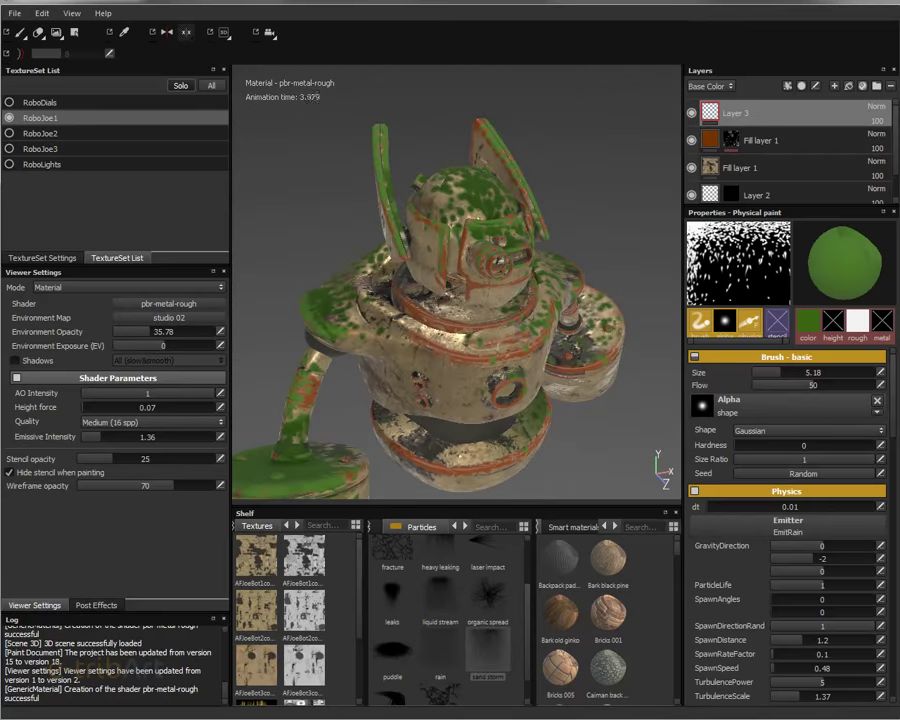
# Inspect the green rain coating the robot's head, arms and base, then bring up the brush alpha picker
pyautogui.moveTo(460, 300)
pyautogui.keyDown('alt'); pyautogui.mouseDown()
pyautogui.moveTo(474, 277)
pyautogui.moveTo(516, 343)
pyautogui.moveTo(467, 339)
pyautogui.mouseUp(); pyautogui.keyUp('alt')
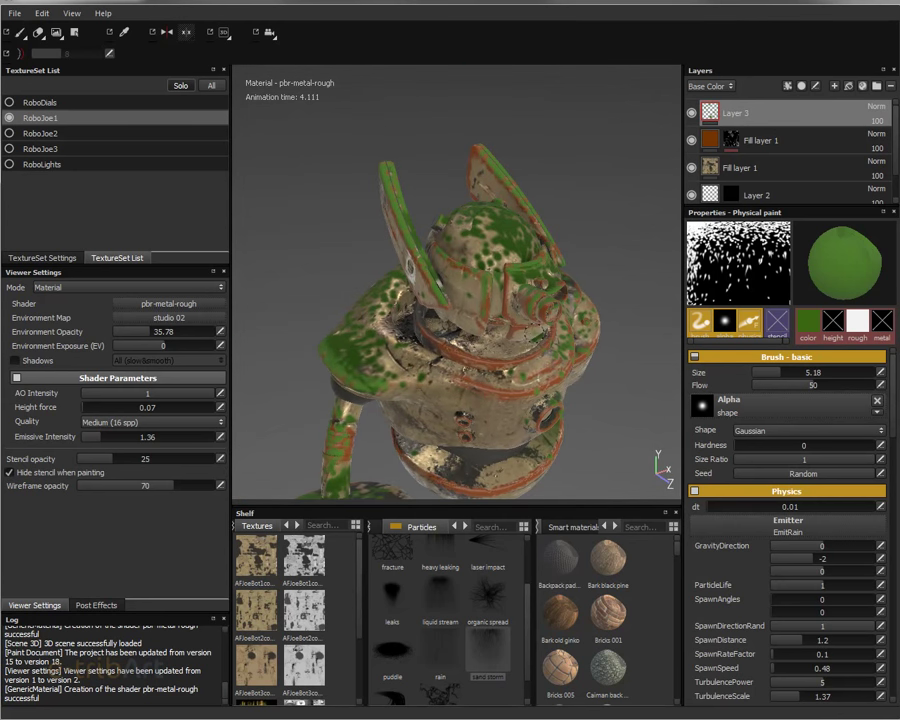
pyautogui.moveTo(352, 234)
pyautogui.keyDown('alt'); pyautogui.mouseDown()
pyautogui.moveTo(387, 377)
pyautogui.moveTo(293, 325)
pyautogui.moveTo(313, 313)
pyautogui.moveTo(404, 311)
pyautogui.moveTo(301, 221)
pyautogui.mouseUp(); pyautogui.keyUp('alt')
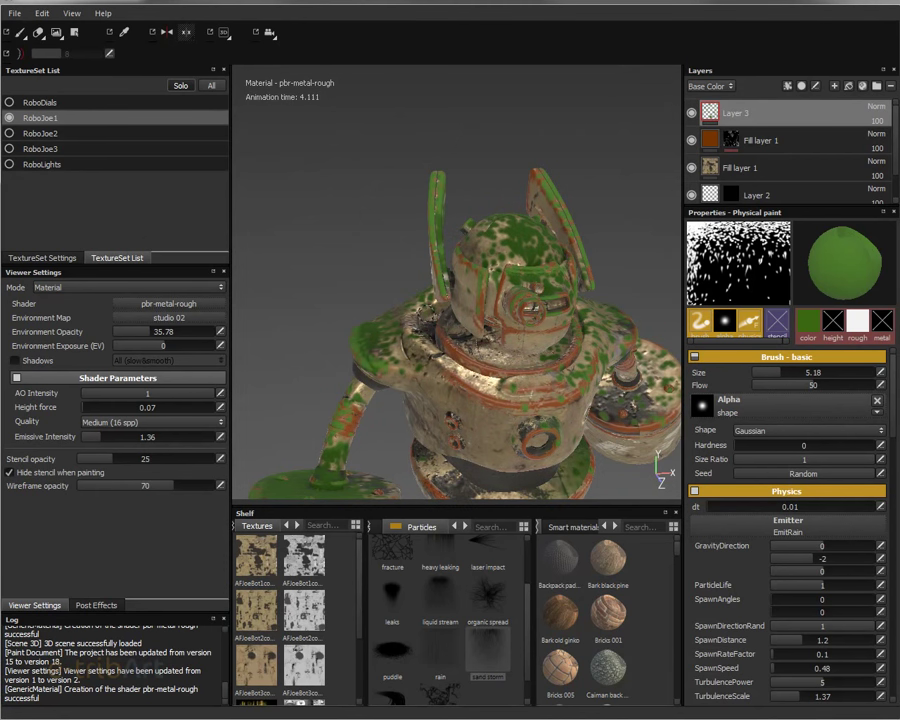
pyautogui.moveTo(256, 202)
pyautogui.keyDown('alt'); pyautogui.mouseDown()
pyautogui.moveTo(537, 260)
pyautogui.moveTo(476, 295)
pyautogui.moveTo(260, 228)
pyautogui.mouseUp(); pyautogui.keyUp('alt')
pyautogui.moveTo(330, 520)
pyautogui.keyDown('alt'); pyautogui.mouseDown()
pyautogui.moveTo(412, 378)
pyautogui.moveTo(395, 388)
pyautogui.mouseUp(); pyautogui.keyUp('alt')
pyautogui.moveTo(290, 272)
pyautogui.keyDown('alt'); pyautogui.mouseDown()
pyautogui.moveTo(421, 346)
pyautogui.moveTo(297, 308)
pyautogui.moveTo(430, 392)
pyautogui.moveTo(278, 271)
pyautogui.mouseUp(); pyautogui.keyUp('alt')
pyautogui.moveTo(330, 298)
pyautogui.keyDown('alt'); pyautogui.mouseDown()
pyautogui.moveTo(478, 426)
pyautogui.moveTo(468, 390)
pyautogui.moveTo(480, 400)
pyautogui.mouseUp(); pyautogui.keyUp('alt')
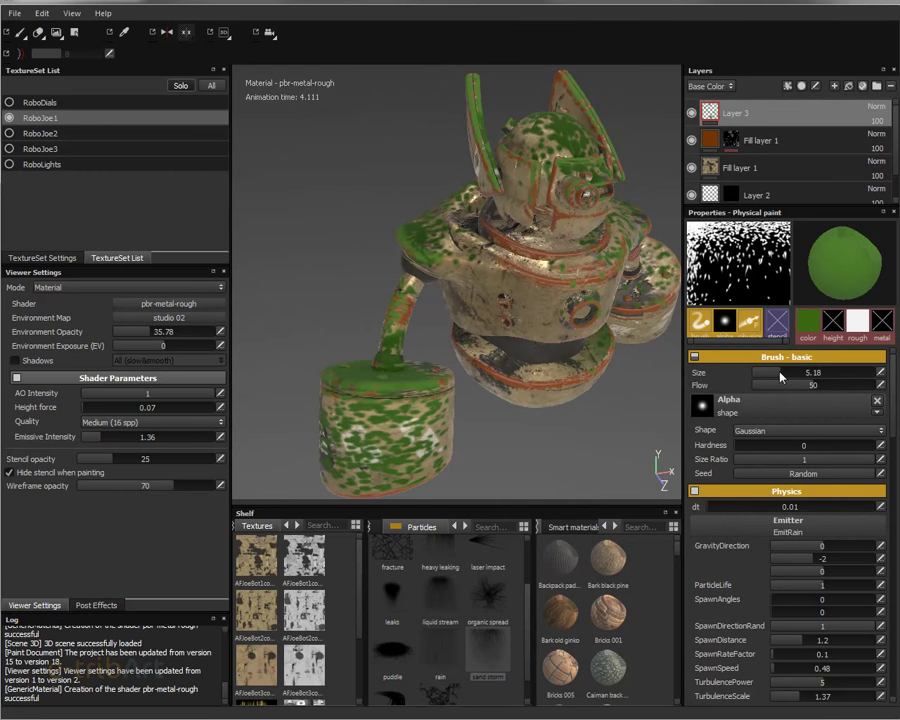
pyautogui.click(769, 412)
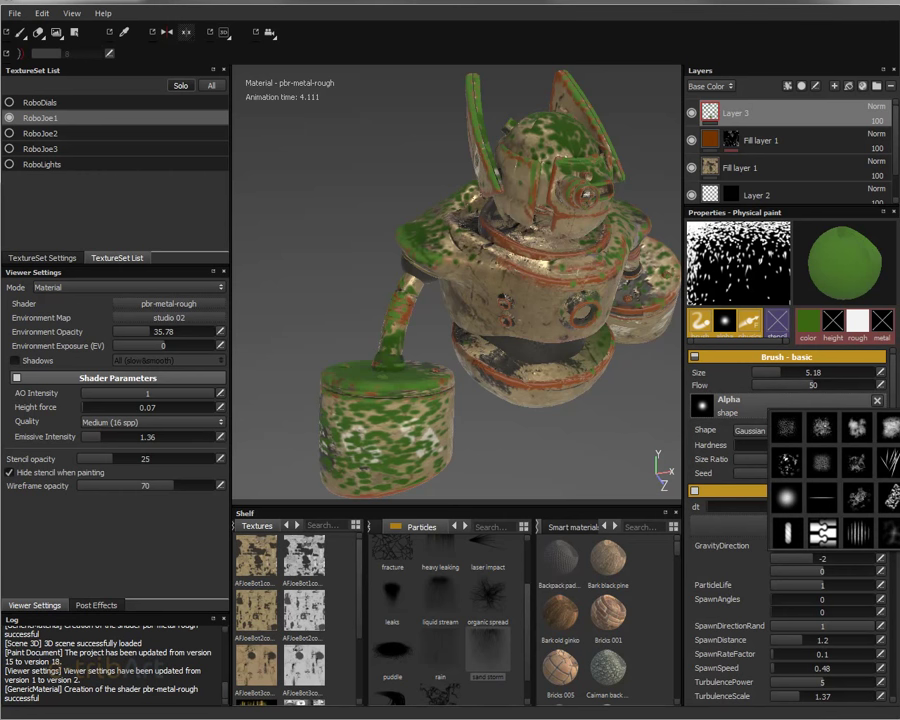
# Switch the brush alpha to Alpha Dirt 04, test-rain green paint on the robot, then undo it
pyautogui.click(789, 464)
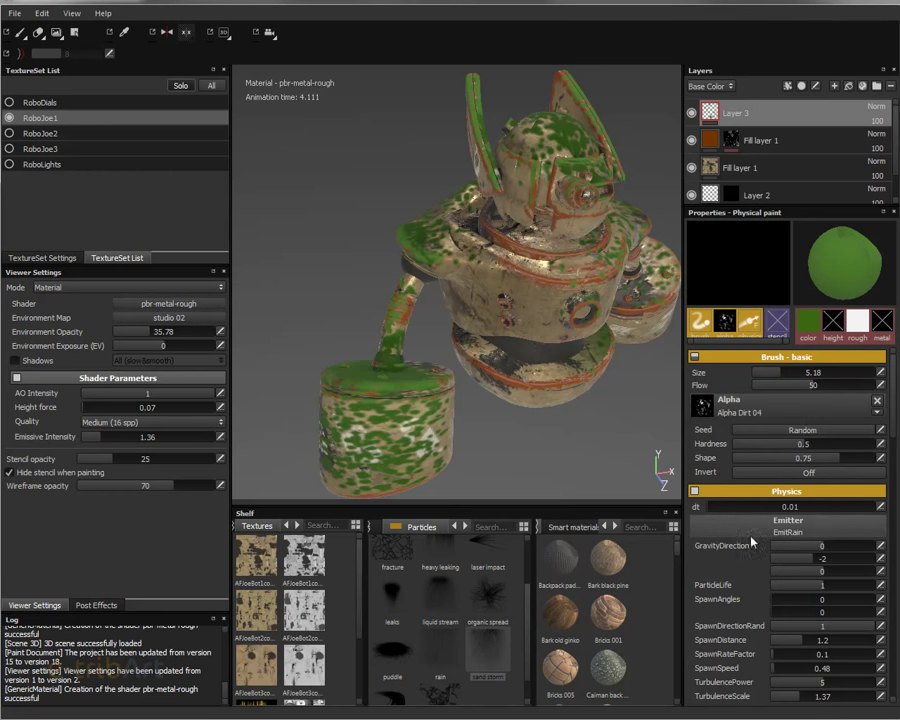
pyautogui.moveTo(518, 353)
pyautogui.mouseDown()
pyautogui.moveTo(531, 299)
pyautogui.moveTo(560, 300)
pyautogui.mouseUp()
pyautogui.keyDown('alt'); pyautogui.moveTo(385, 236); pyautogui.dragTo(516, 394); pyautogui.keyUp('alt')
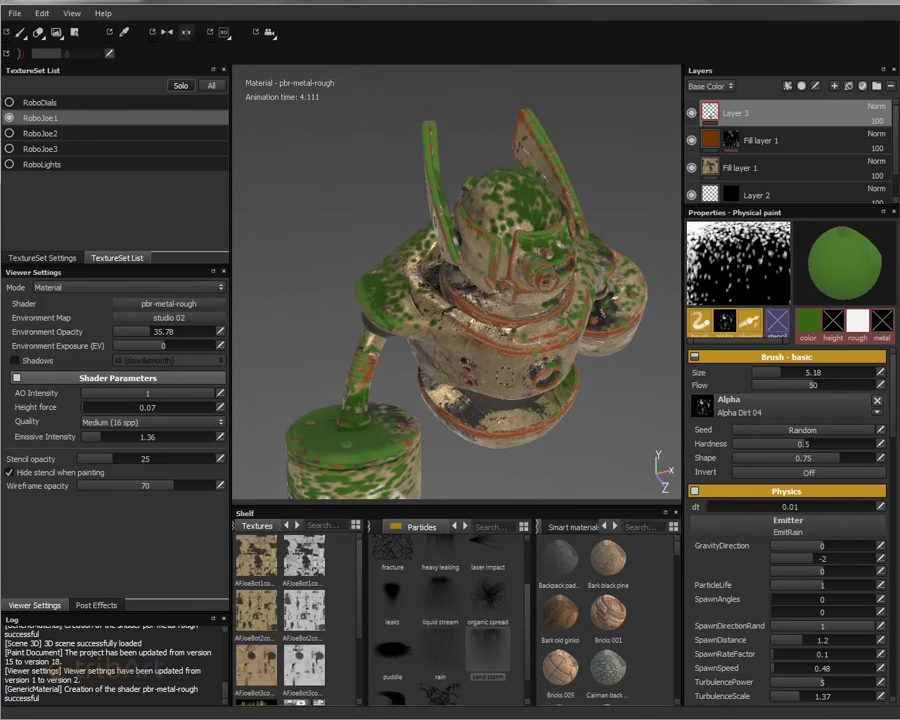
pyautogui.hotkey('ctrl', 'z')
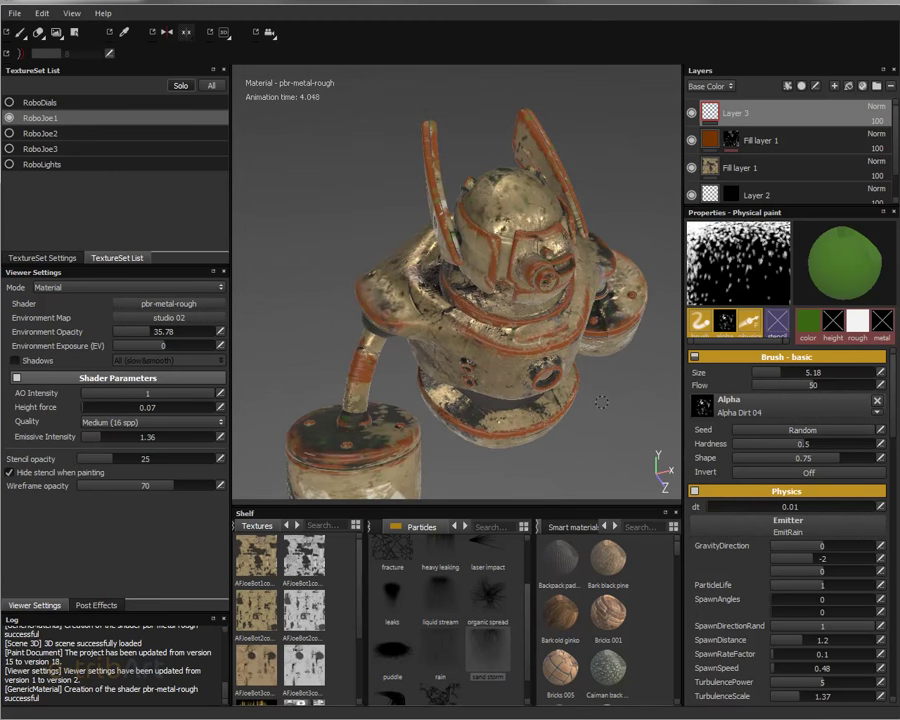
# Rain green paint again, view it from above, undo it, and bring up the alpha choices again
pyautogui.moveTo(360, 131); pyautogui.dragTo(380, 200)
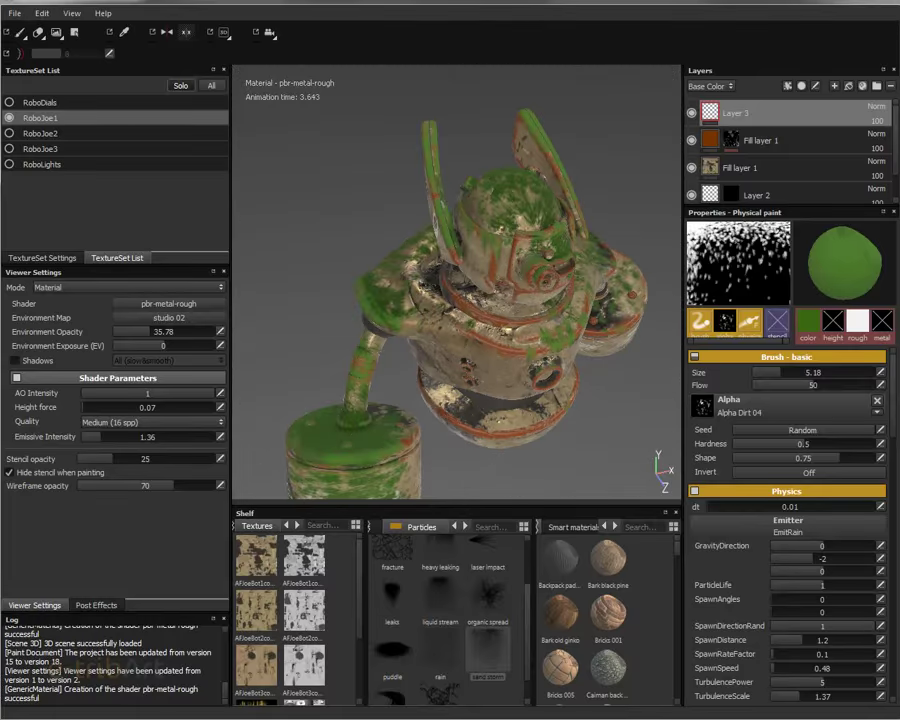
pyautogui.moveTo(440, 380)
pyautogui.keyDown('alt'); pyautogui.mouseDown()
pyautogui.moveTo(424, 432)
pyautogui.moveTo(276, 293)
pyautogui.mouseUp(); pyautogui.keyUp('alt')
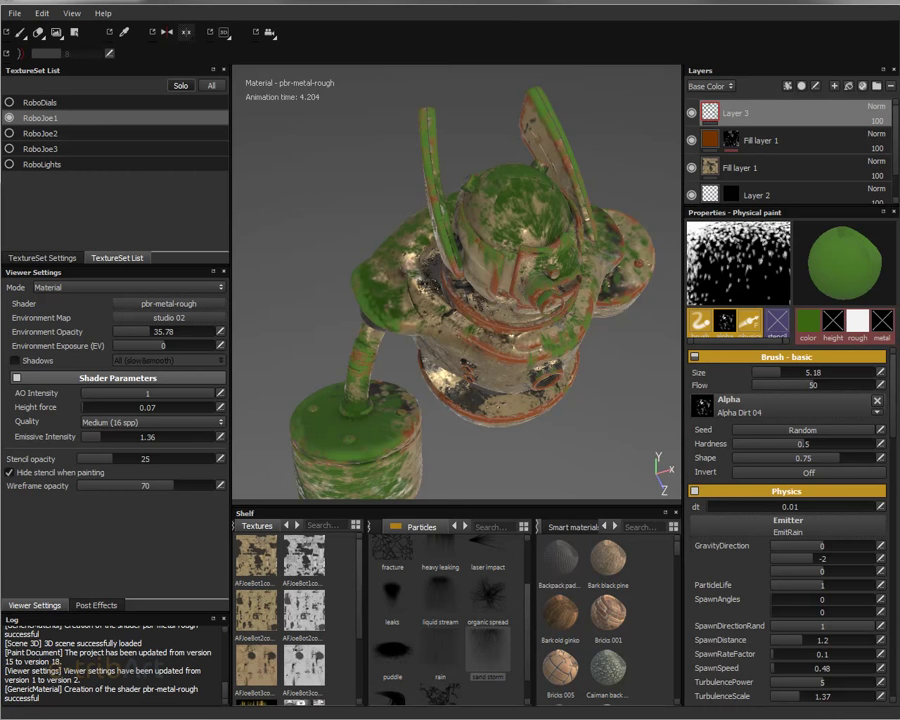
pyautogui.hotkey('ctrl', 'z')
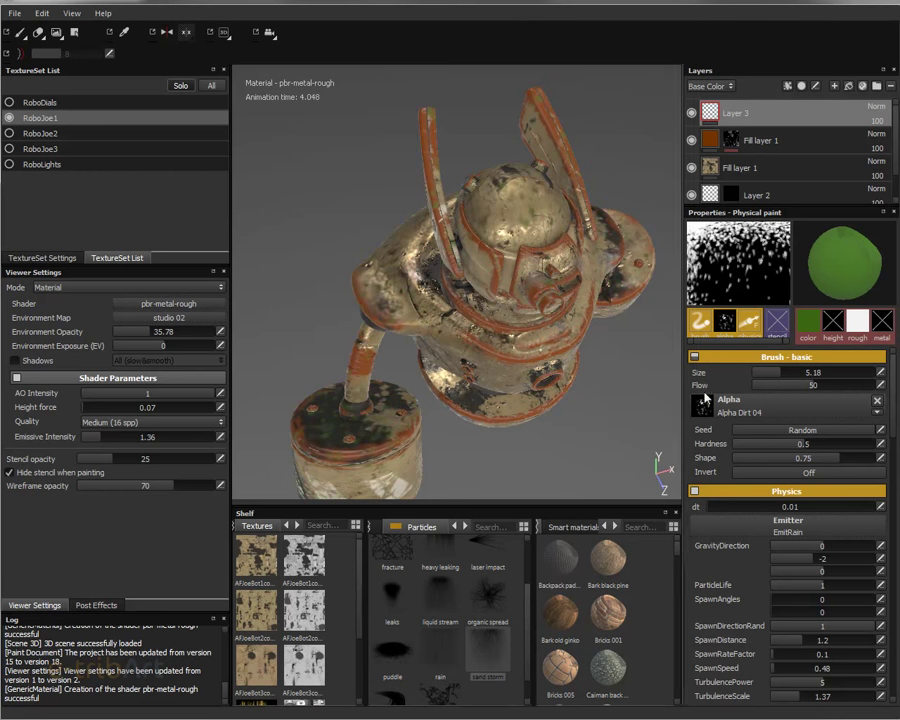
pyautogui.click(740, 411)
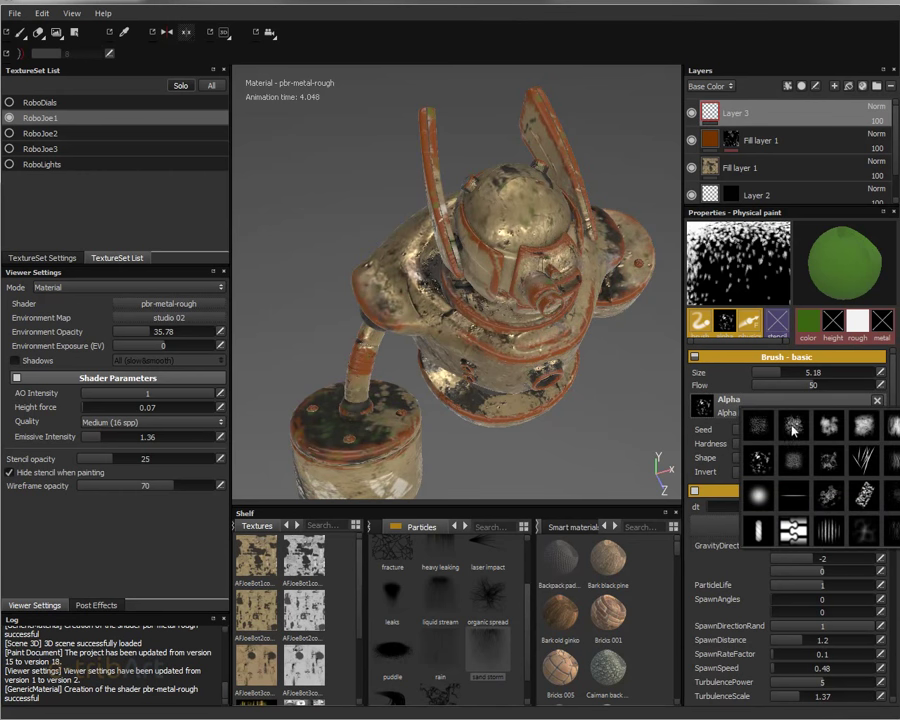
# Pick Alpha Cracks 02, reduce the brush size to 2.53, and undo the previous rain stroke
pyautogui.click(745, 465)
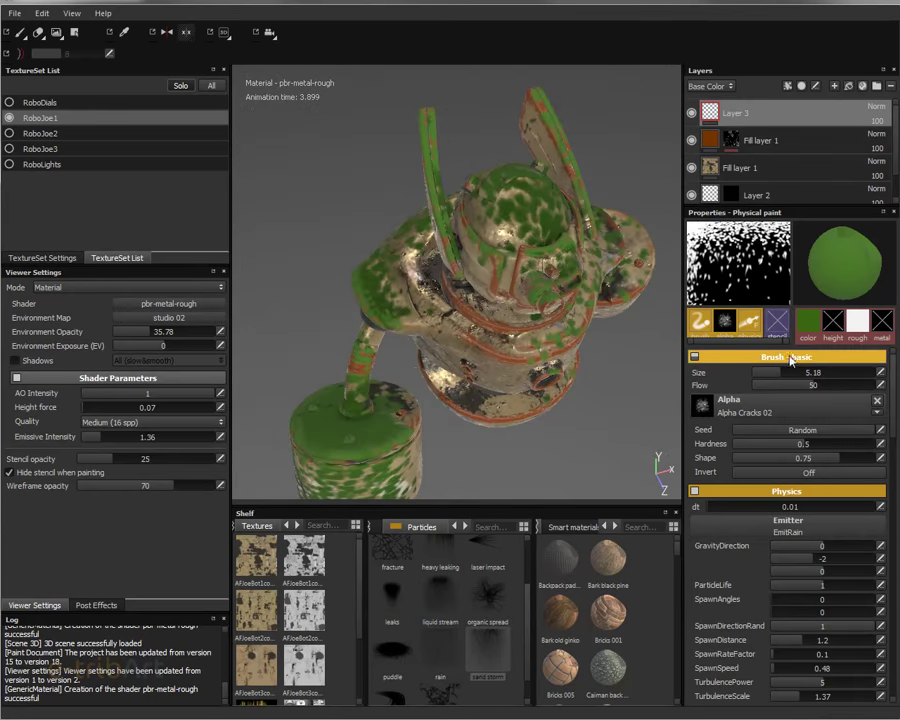
pyautogui.moveTo(782, 376); pyautogui.dragTo(768, 375)
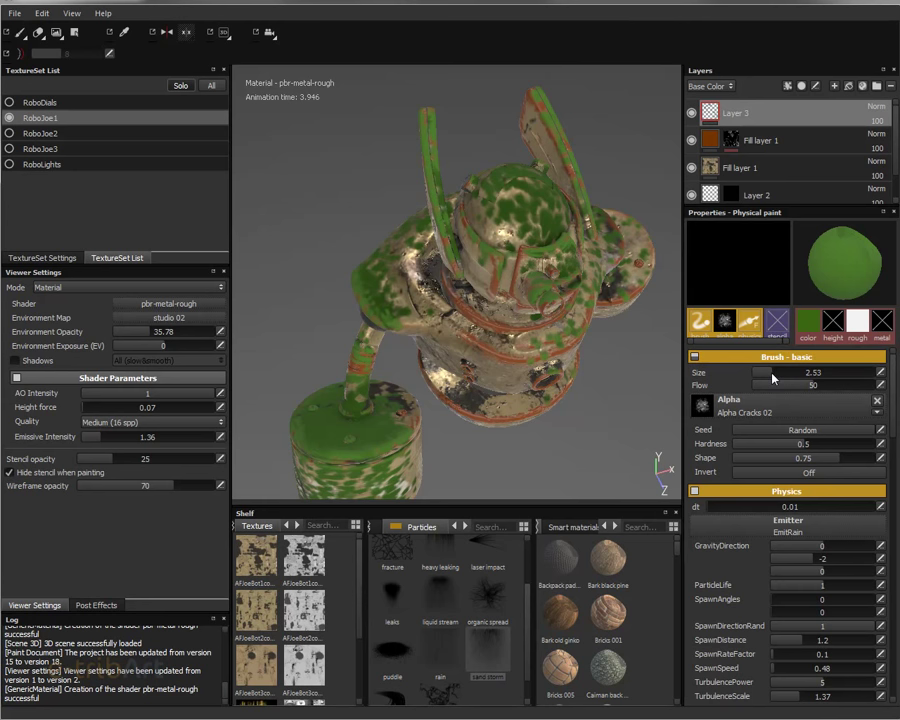
pyautogui.hotkey('ctrl', 'z')
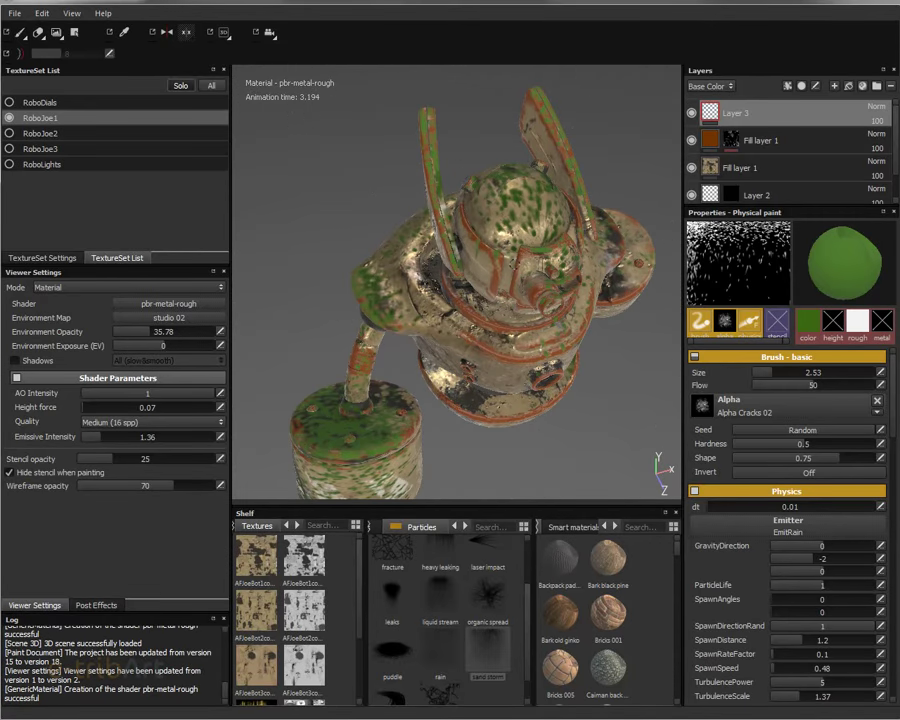
pyautogui.keyDown('alt'); pyautogui.moveTo(512, 245); pyautogui.dragTo(452, 213); pyautogui.keyUp('alt')
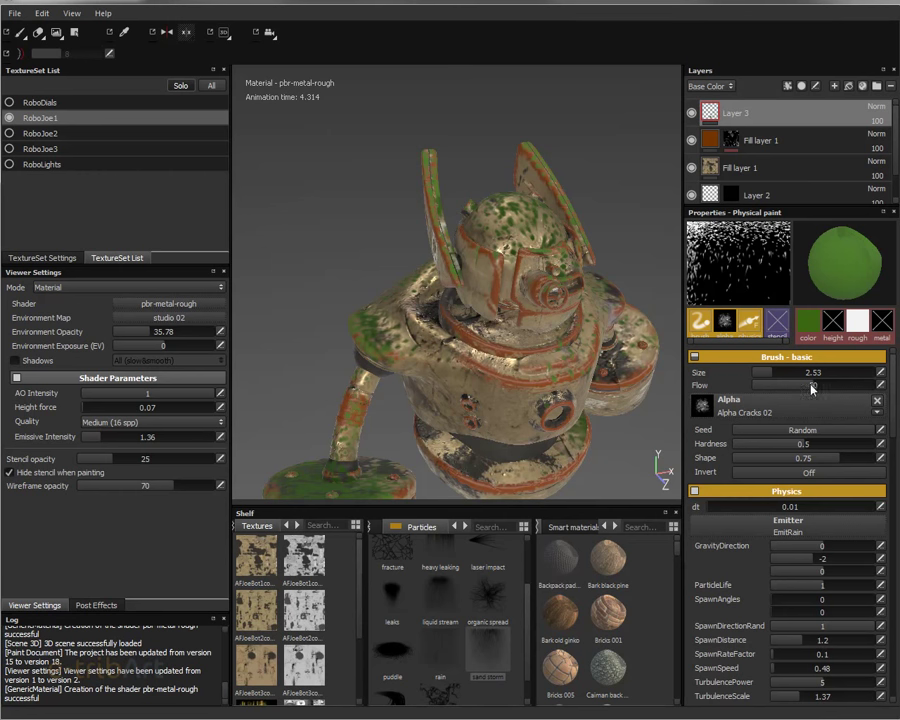
# Try brush flow at 100, then about 12, and settle back at about 50
pyautogui.moveTo(812, 390); pyautogui.dragTo(880, 390)
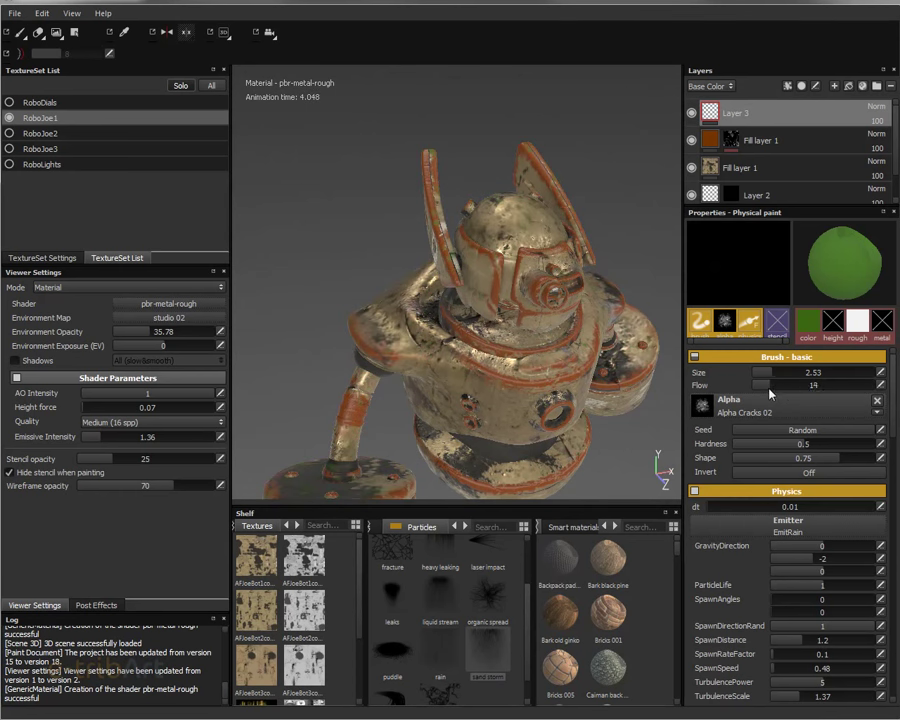
pyautogui.moveTo(773, 387); pyautogui.dragTo(766, 387)
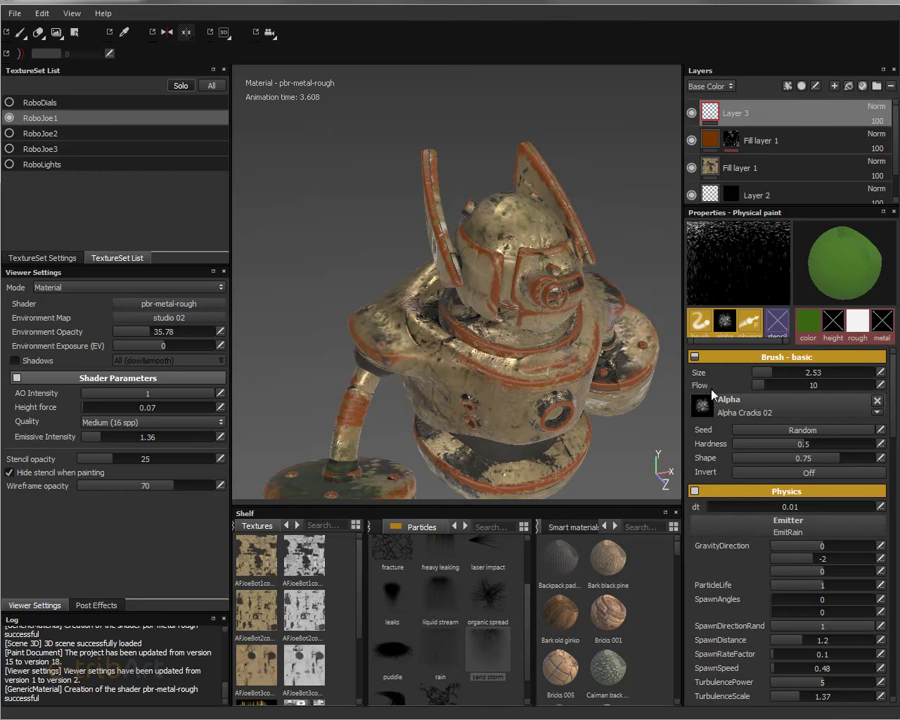
pyautogui.moveTo(764, 390); pyautogui.dragTo(816, 394)
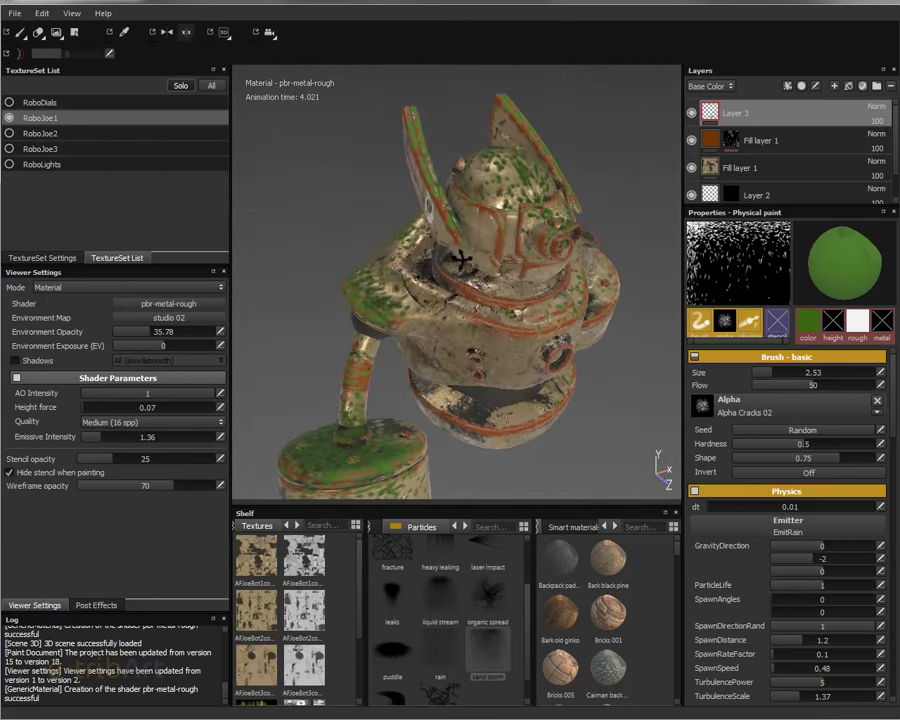
# Check the crack-shaped green speckles from above, the dome and the side, then undo the stroke
pyautogui.moveTo(460, 275)
pyautogui.keyDown('alt'); pyautogui.mouseDown()
pyautogui.moveTo(430, 307)
pyautogui.moveTo(450, 321)
pyautogui.moveTo(468, 267)
pyautogui.moveTo(468, 203)
pyautogui.moveTo(423, 121)
pyautogui.mouseUp(); pyautogui.keyUp('alt')
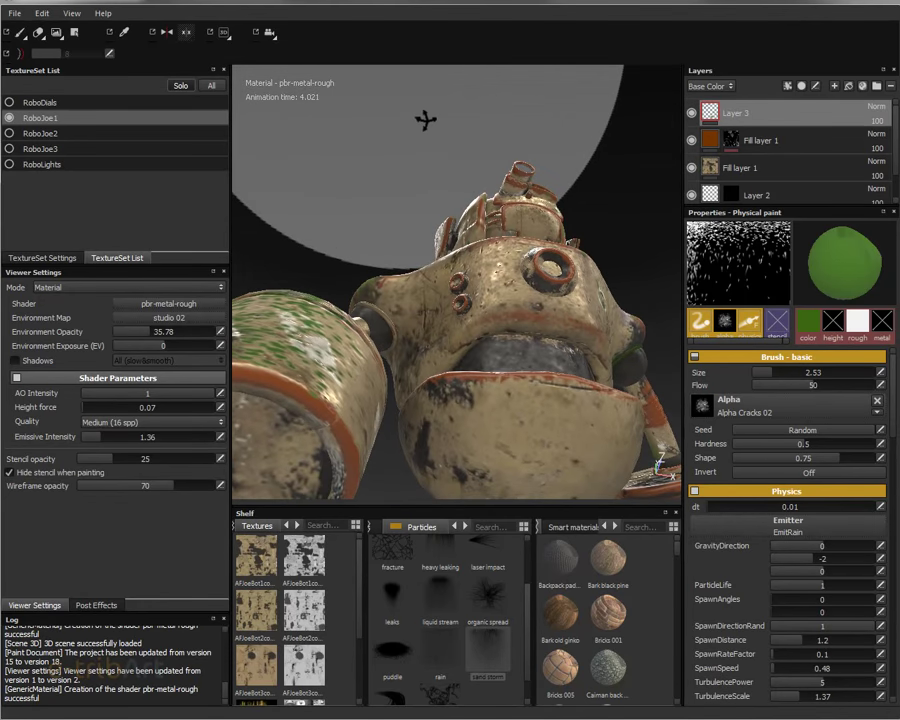
pyautogui.keyDown('alt'); pyautogui.moveTo(423, 121); pyautogui.dragTo(428, 200); pyautogui.keyUp('alt')
pyautogui.keyDown('alt'); pyautogui.moveTo(488, 258); pyautogui.dragTo(486, 272); pyautogui.keyUp('alt')
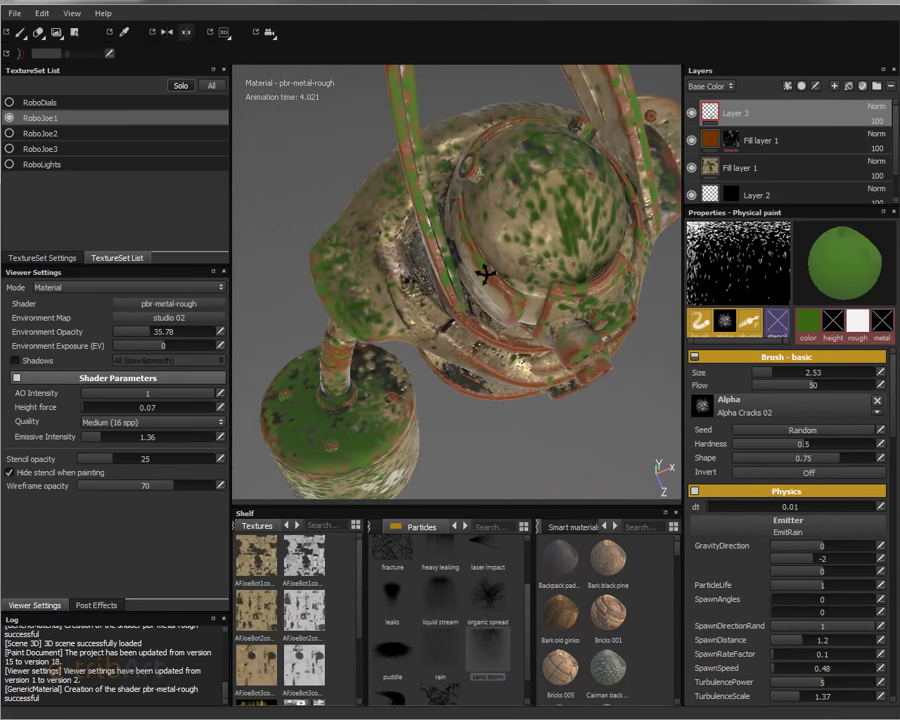
pyautogui.keyDown('alt'); pyautogui.moveTo(575, 360); pyautogui.dragTo(600, 420); pyautogui.keyUp('alt')
pyautogui.moveTo(610, 350)
pyautogui.keyDown('alt'); pyautogui.mouseDown()
pyautogui.moveTo(545, 337)
pyautogui.moveTo(563, 419)
pyautogui.moveTo(487, 340)
pyautogui.moveTo(520, 290)
pyautogui.moveTo(538, 220)
pyautogui.moveTo(560, 455)
pyautogui.moveTo(515, 375)
pyautogui.moveTo(492, 356)
pyautogui.moveTo(470, 365)
pyautogui.mouseUp(); pyautogui.keyUp('alt')
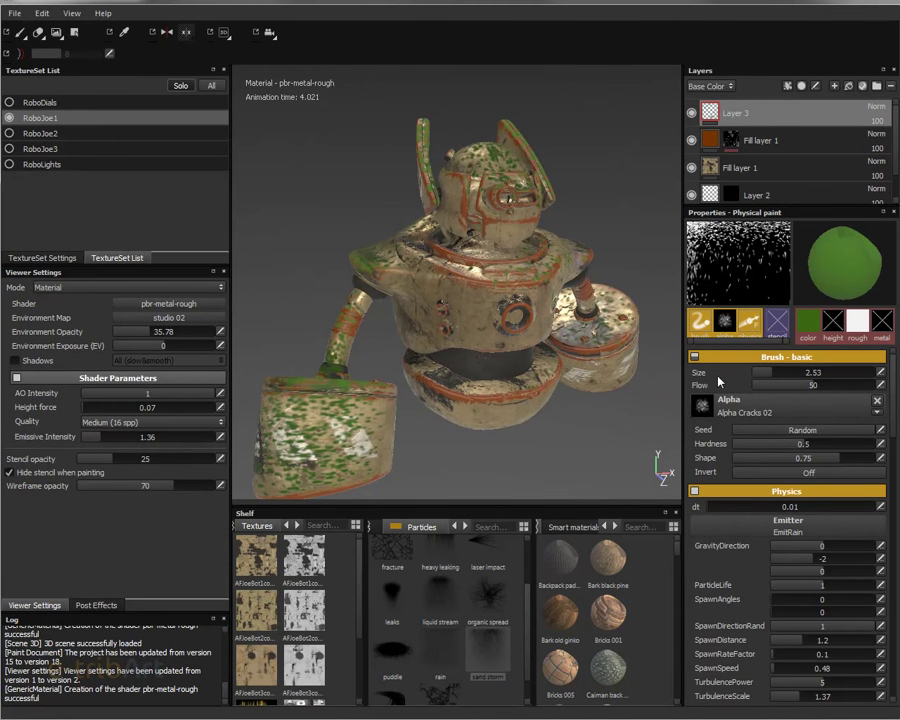
pyautogui.hotkey('ctrl', 'z')
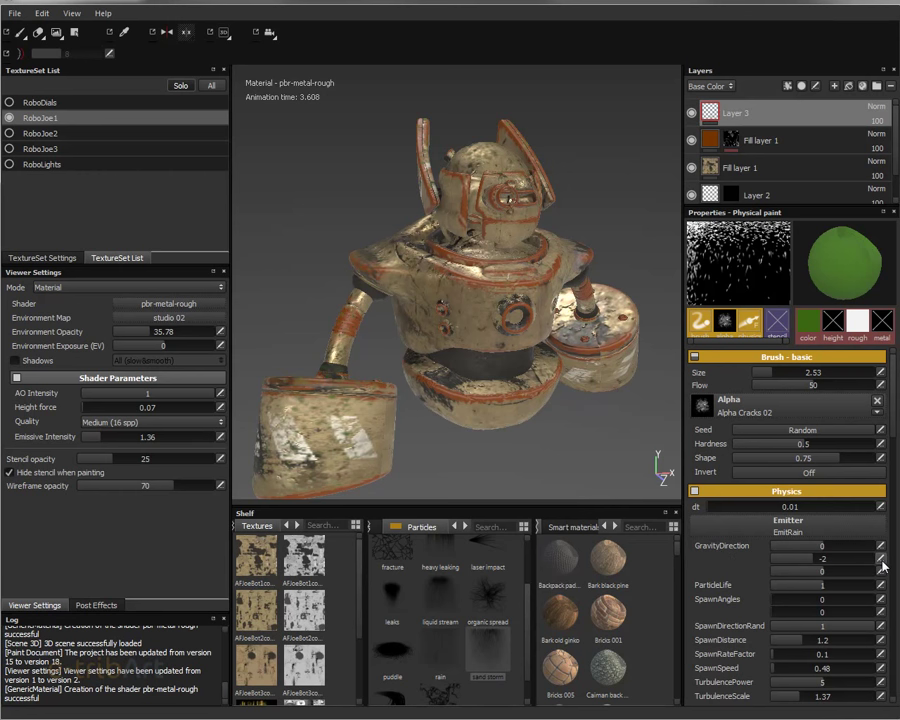
# Set the second GravityDirection component to 0
pyautogui.doubleClick(830, 558)
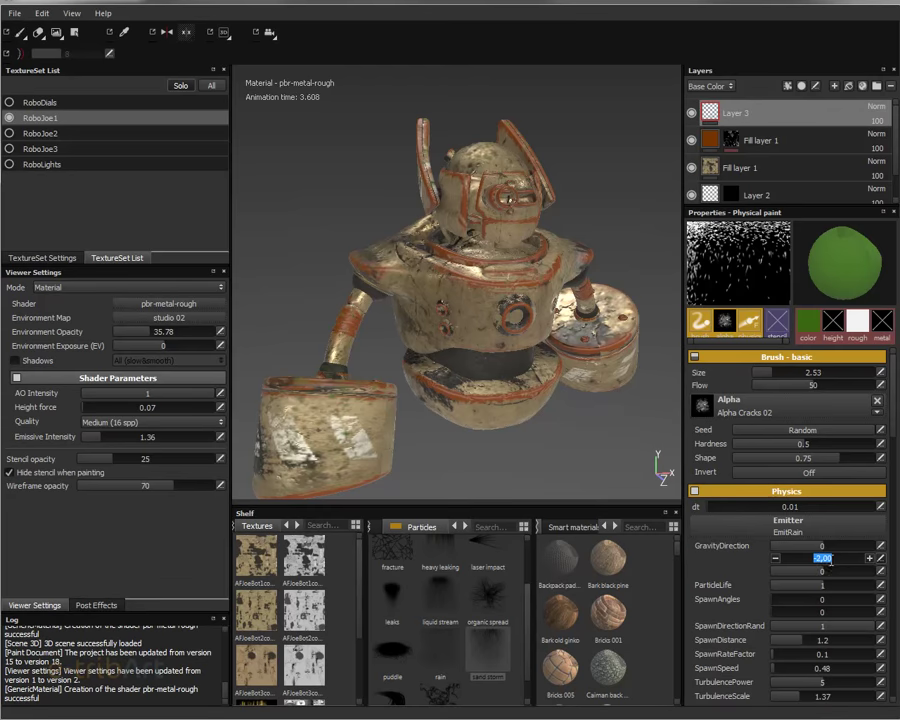
pyautogui.write('0')
pyautogui.press('Return')
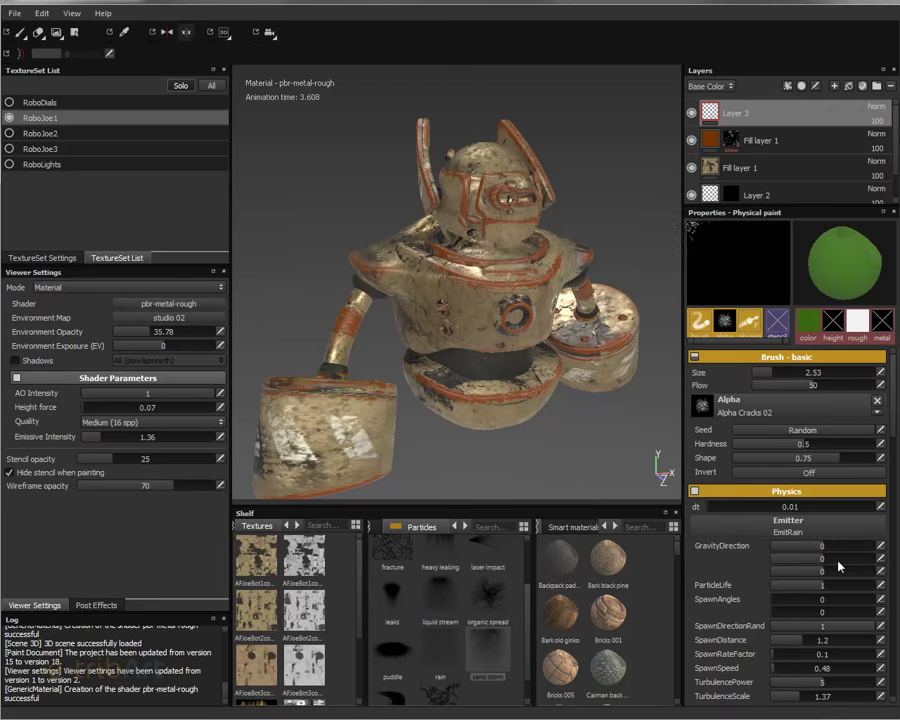
# Test-rain paint on the robot, view it from below, then set the first GravityDirection component to -2.93
pyautogui.moveTo(326, 121); pyautogui.dragTo(326, 121)
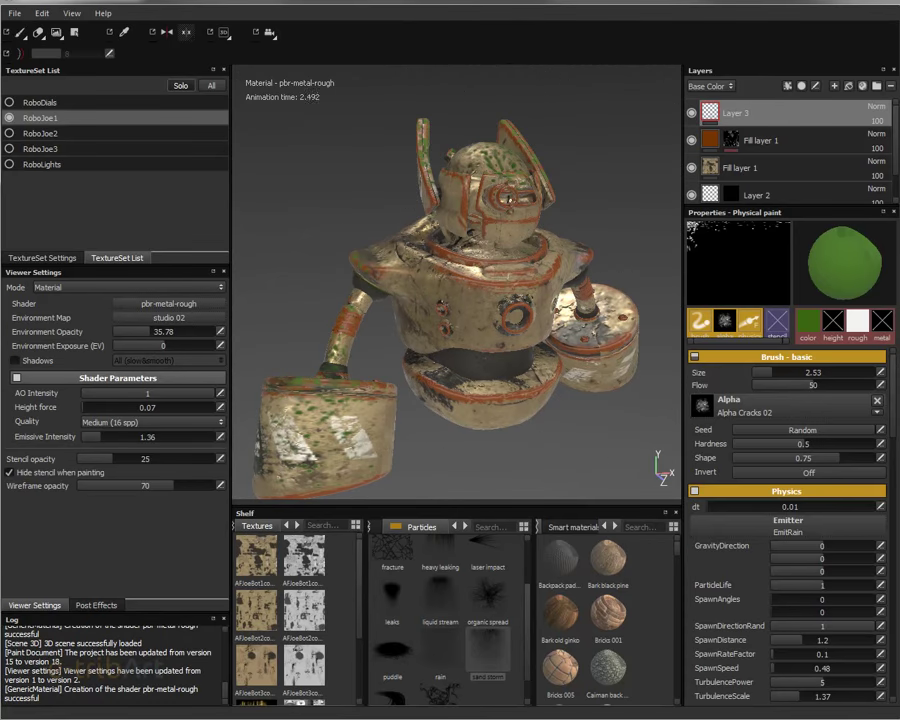
pyautogui.moveTo(350, 215)
pyautogui.keyDown('alt'); pyautogui.mouseDown()
pyautogui.moveTo(482, 275)
pyautogui.moveTo(356, 159)
pyautogui.moveTo(352, 60)
pyautogui.moveTo(392, 248)
pyautogui.mouseUp(); pyautogui.keyUp('alt')
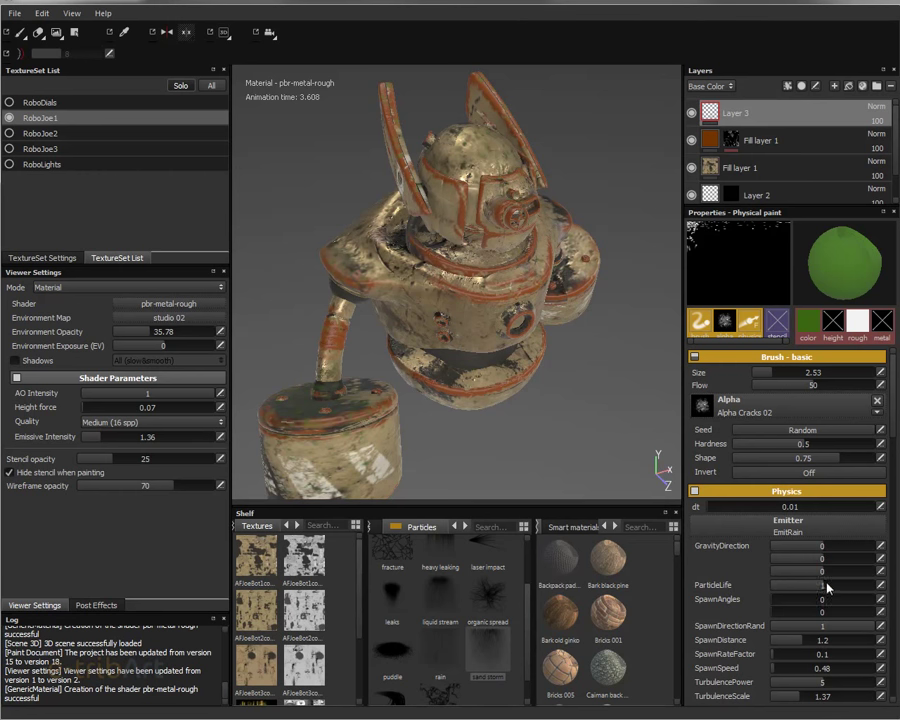
pyautogui.click(806, 546)
# Set the first GravityDirection value to 3, giving gravity direction 3, 0, 0
pyautogui.doubleClick(802, 546)
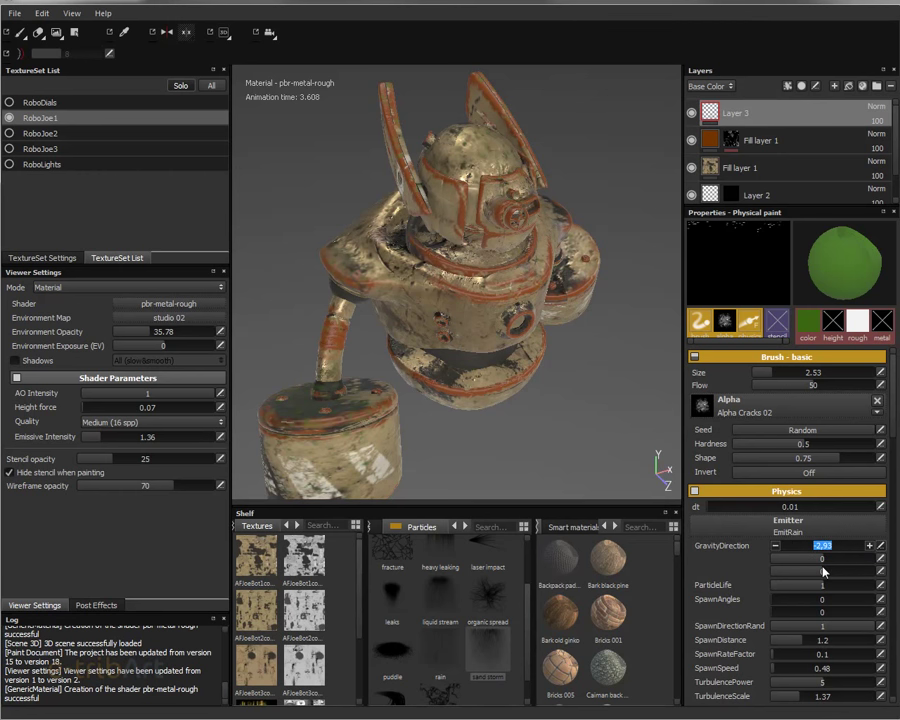
pyautogui.write('3')
pyautogui.press('Return')
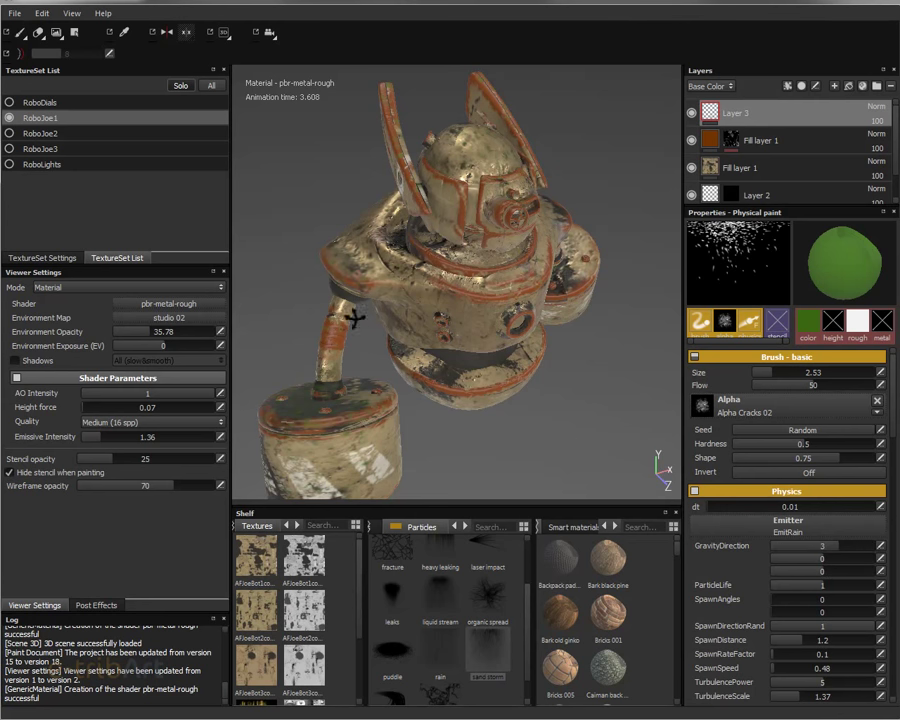
# Rain green crack-shaped paint over the robot's head and torso
pyautogui.keyDown('alt'); pyautogui.moveTo(355, 323); pyautogui.dragTo(268, 178); pyautogui.keyUp('alt')
pyautogui.moveTo(515, 355); pyautogui.dragTo(515, 355)
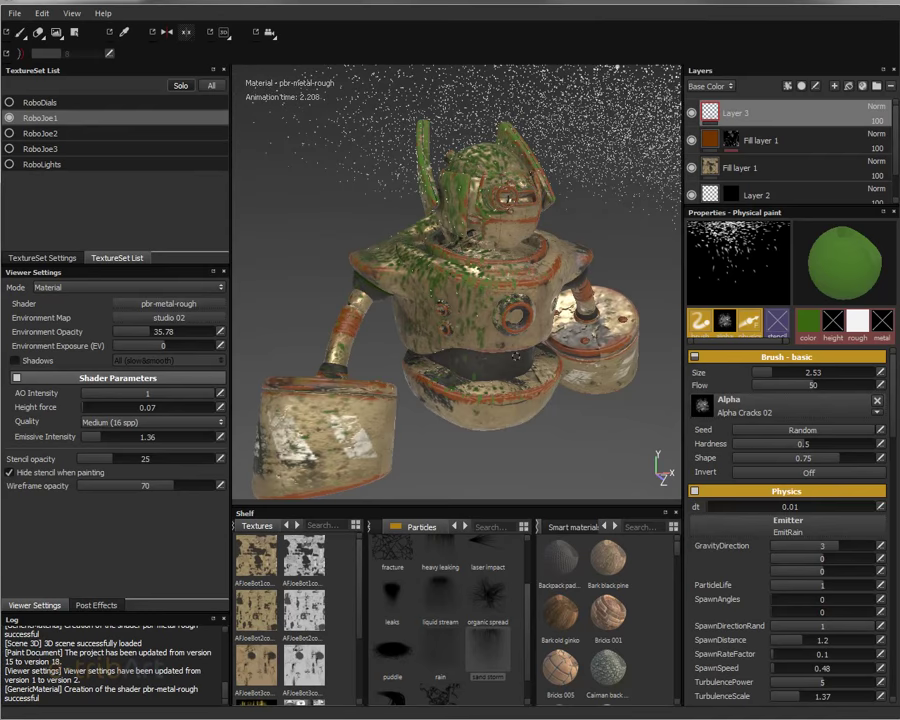
pyautogui.moveTo(303, 206)
pyautogui.keyDown('alt'); pyautogui.mouseDown()
pyautogui.moveTo(284, 204)
pyautogui.moveTo(382, 307)
pyautogui.moveTo(280, 224)
pyautogui.mouseUp(); pyautogui.keyUp('alt')
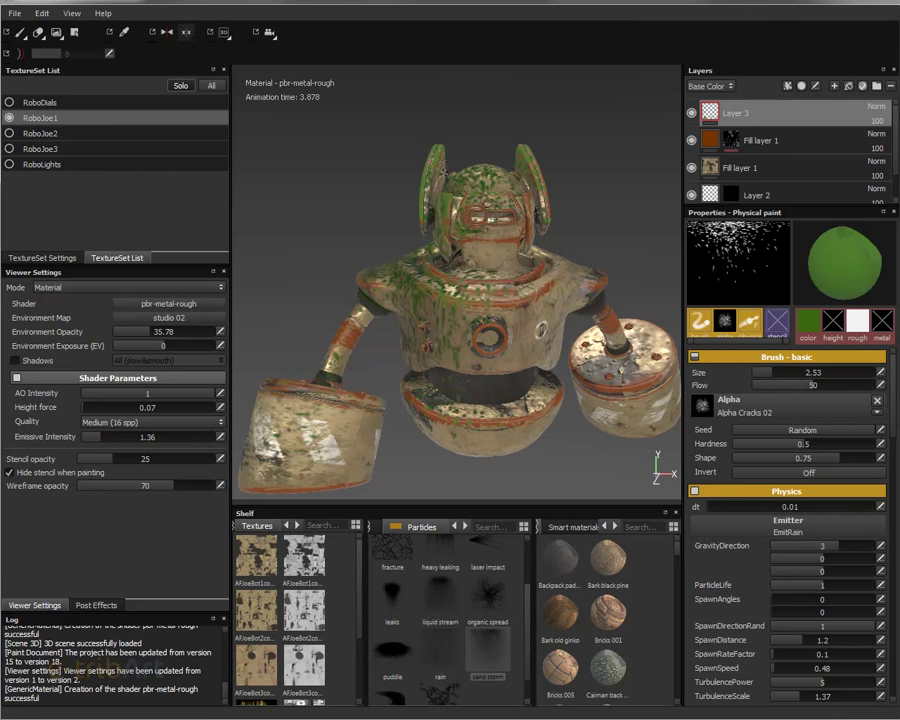
# Rain green physical paint over the robot's head and body from several angles
pyautogui.moveTo(487, 340)
pyautogui.keyDown('alt'); pyautogui.mouseDown()
pyautogui.moveTo(493, 318)
pyautogui.moveTo(487, 340)
pyautogui.mouseUp(); pyautogui.keyUp('alt')
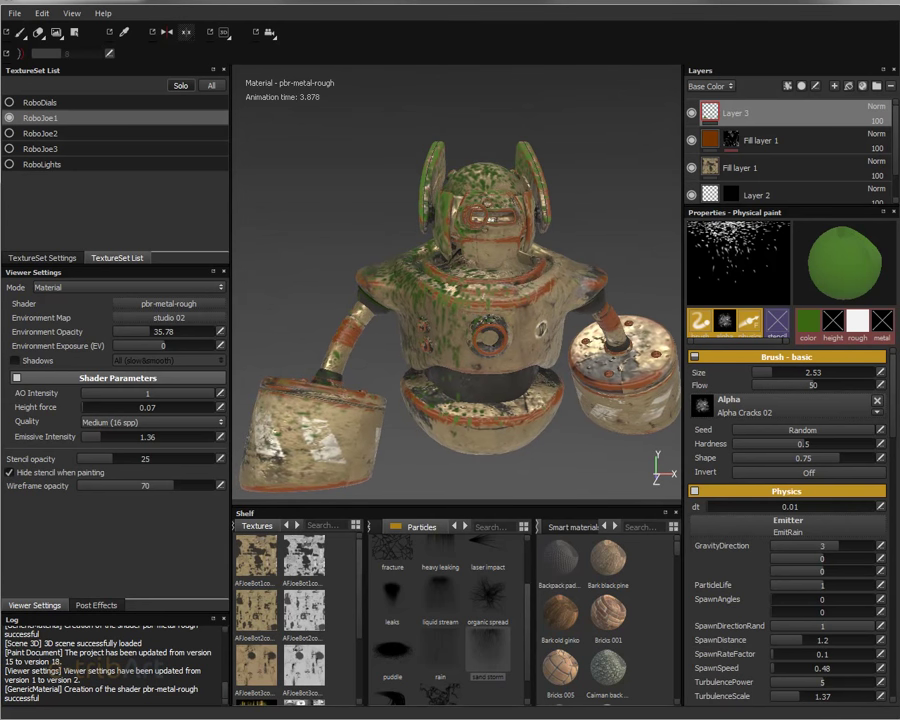
pyautogui.moveTo(482, 306)
pyautogui.keyDown('alt'); pyautogui.mouseDown()
pyautogui.moveTo(498, 313)
pyautogui.moveTo(476, 297)
pyautogui.moveTo(482, 291)
pyautogui.mouseUp(); pyautogui.keyUp('alt')
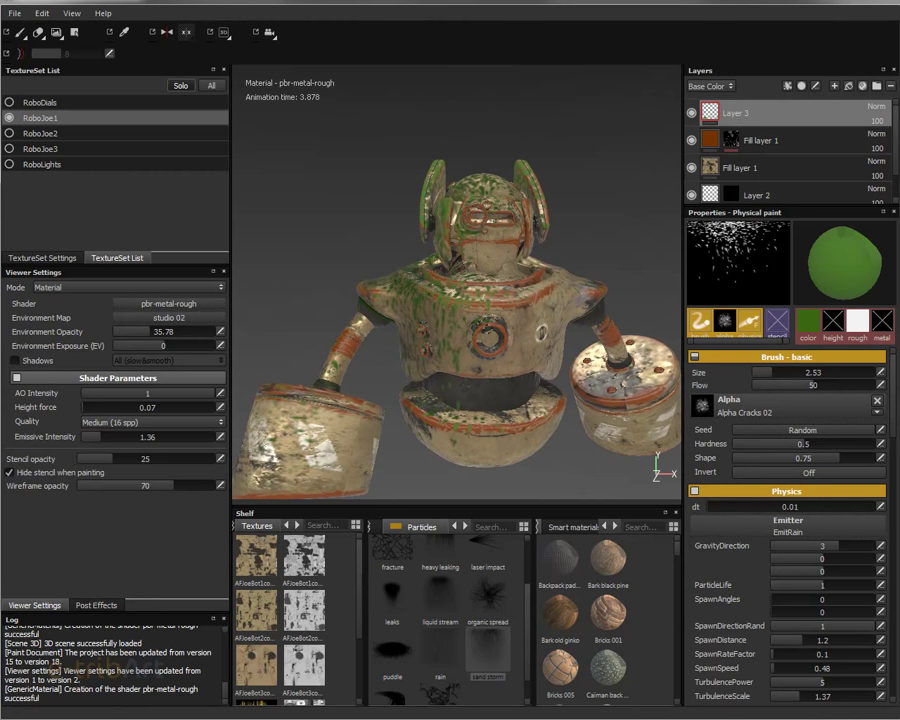
pyautogui.moveTo(482, 291)
pyautogui.keyDown('alt'); pyautogui.mouseDown()
pyautogui.moveTo(532, 326)
pyautogui.moveTo(569, 314)
pyautogui.moveTo(557, 338)
pyautogui.moveTo(470, 352)
pyautogui.moveTo(362, 316)
pyautogui.moveTo(438, 220)
pyautogui.moveTo(532, 195)
pyautogui.moveTo(438, 393)
pyautogui.moveTo(445, 440)
pyautogui.moveTo(430, 360)
pyautogui.mouseUp(); pyautogui.keyUp('alt')
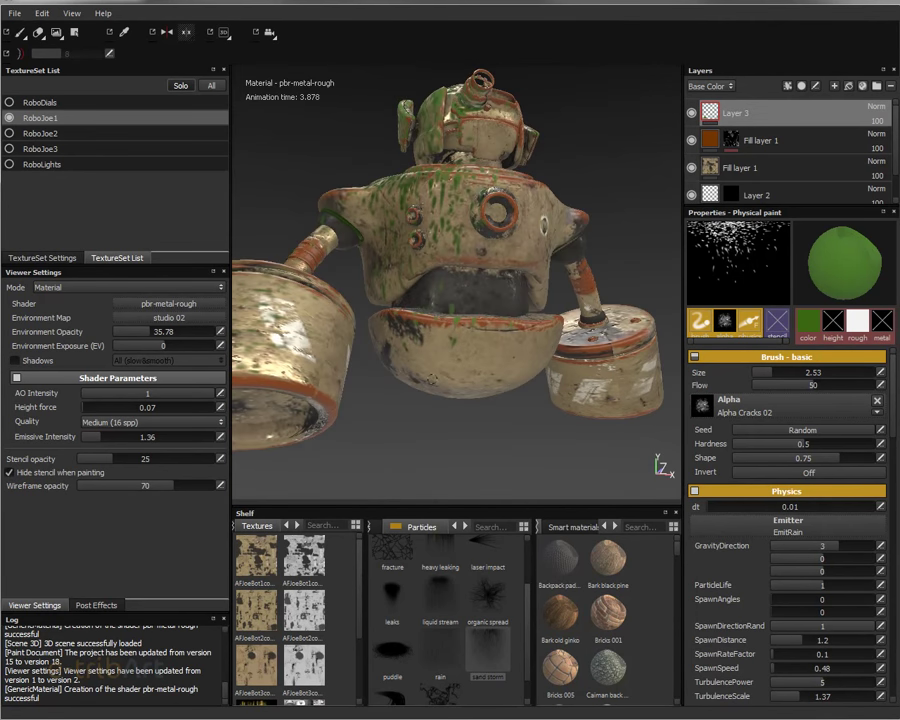
pyautogui.moveTo(267, 60); pyautogui.dragTo(255, 80)
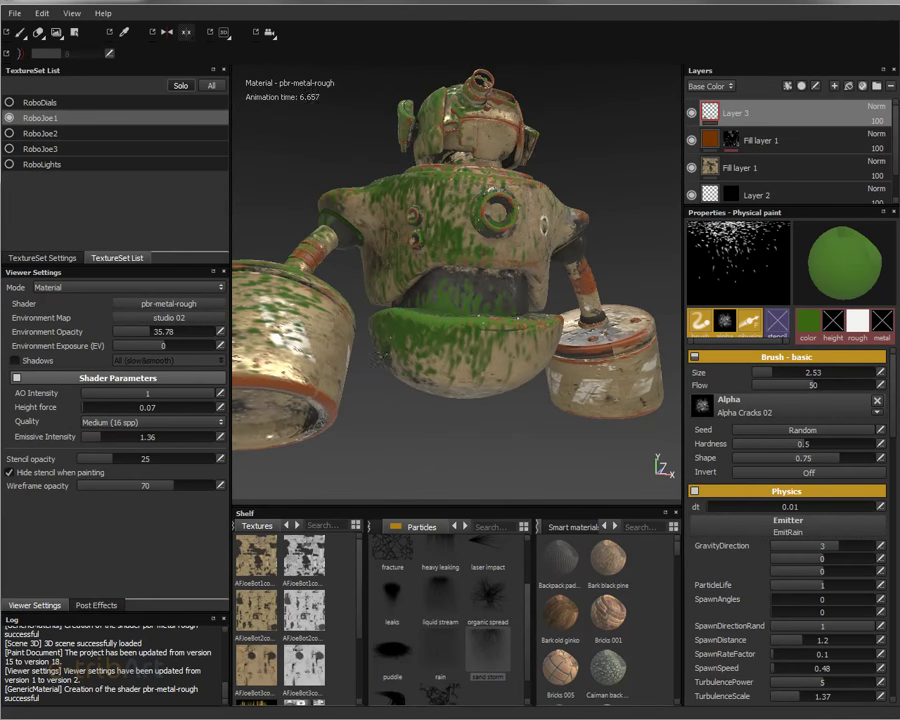
pyautogui.keyDown('alt'); pyautogui.moveTo(390, 420); pyautogui.dragTo(470, 330); pyautogui.keyUp('alt')
pyautogui.moveTo(310, 107); pyautogui.dragTo(310, 107)
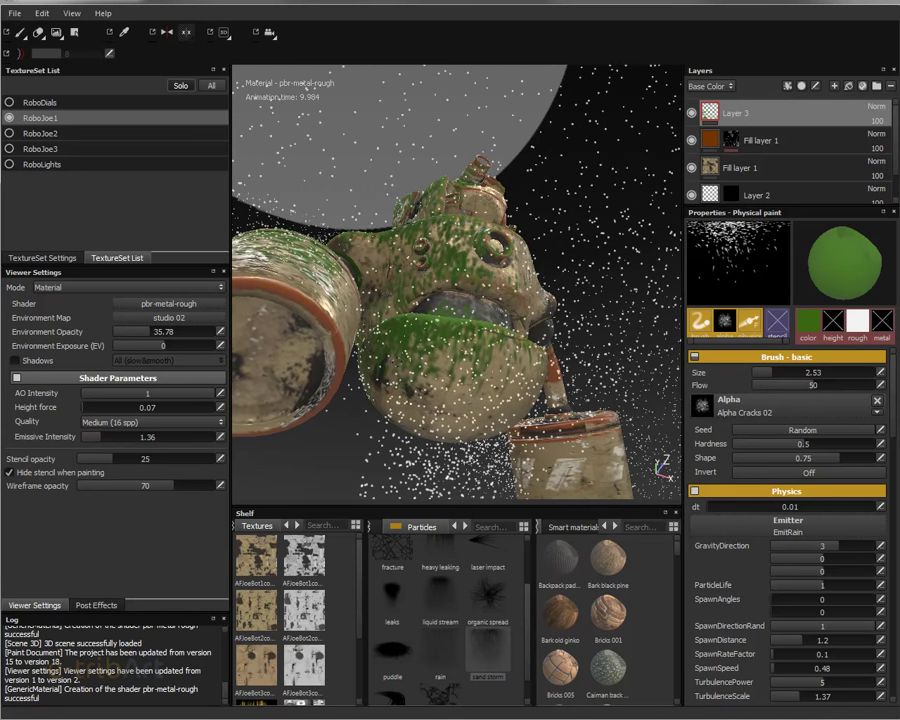
pyautogui.moveTo(400, 350)
pyautogui.keyDown('alt'); pyautogui.mouseDown()
pyautogui.moveTo(392, 412)
pyautogui.moveTo(370, 466)
pyautogui.mouseUp(); pyautogui.keyUp('alt')
pyautogui.moveTo(440, 350)
pyautogui.keyDown('alt'); pyautogui.mouseDown()
pyautogui.moveTo(466, 376)
pyautogui.moveTo(402, 317)
pyautogui.moveTo(262, 236)
pyautogui.mouseUp(); pyautogui.keyUp('alt')
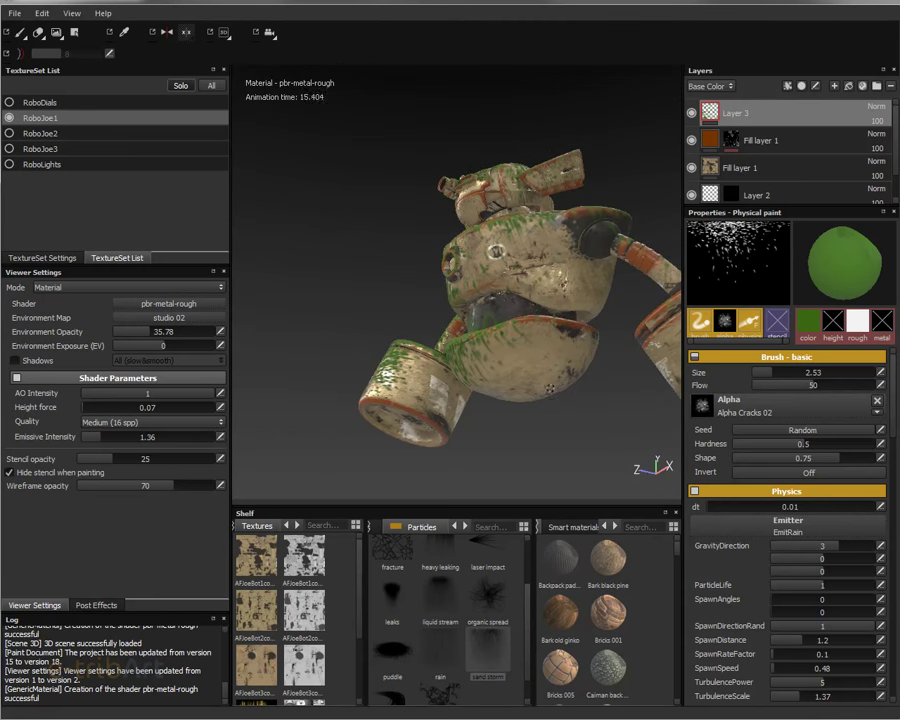
pyautogui.click(529, 327)
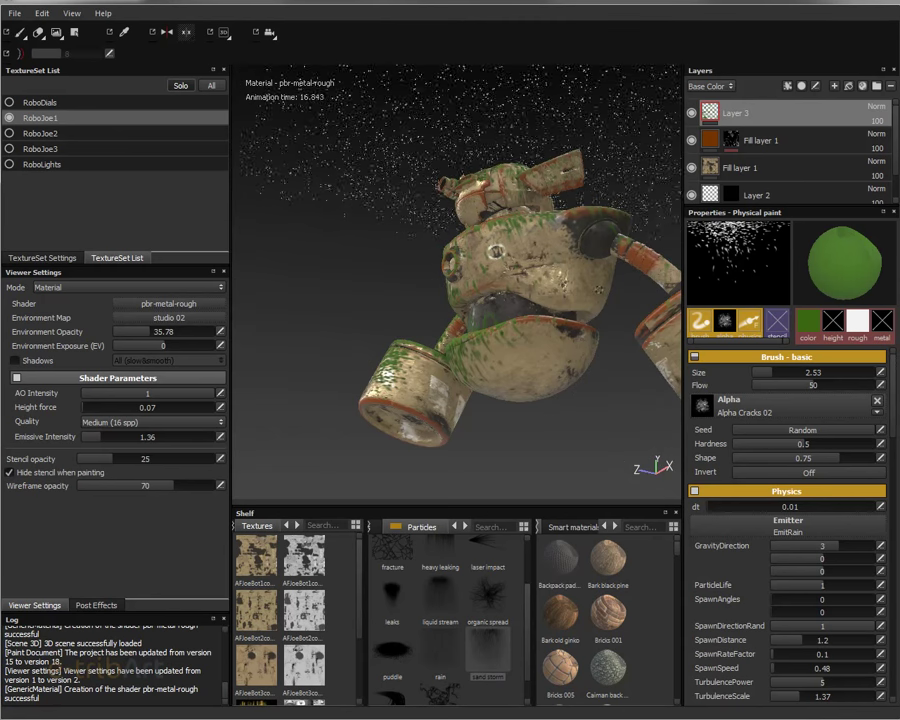
# Undo the green paint strokes with Ctrl+Z so the robot's metal and orange trim are bare
pyautogui.moveTo(470, 330)
pyautogui.keyDown('alt'); pyautogui.mouseDown()
pyautogui.moveTo(285, 215)
pyautogui.moveTo(442, 378)
pyautogui.mouseUp(); pyautogui.keyUp('alt')
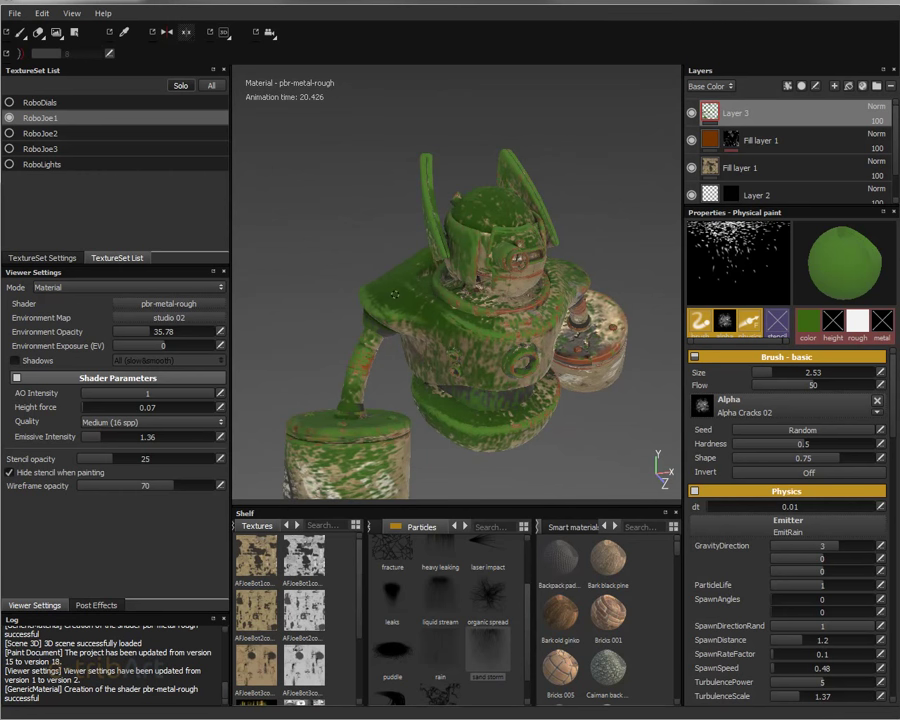
pyautogui.press('ctrl')
pyautogui.press('ctrl')
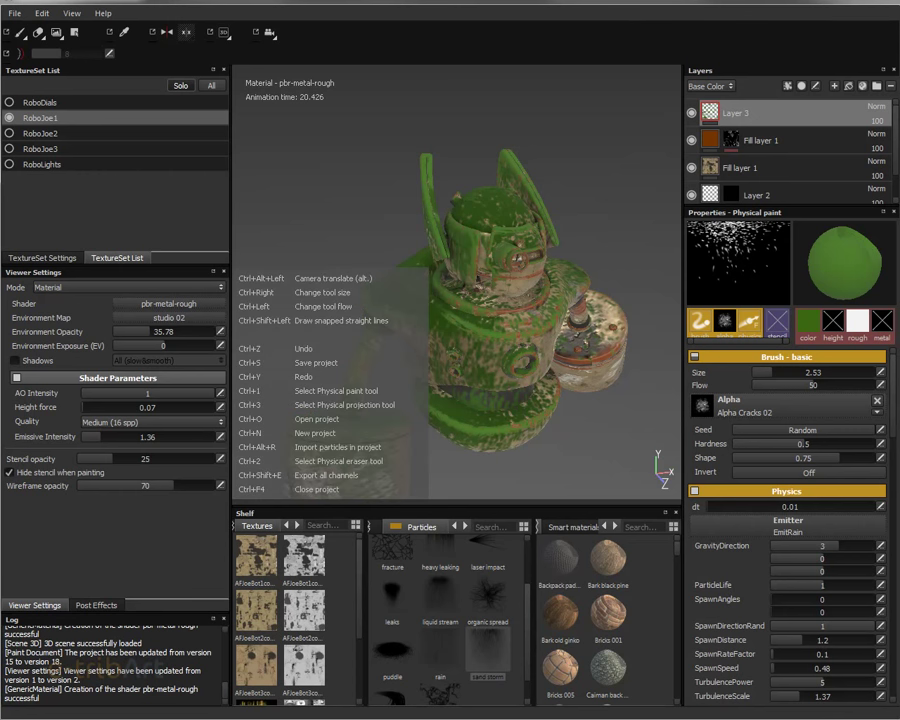
pyautogui.moveTo(360, 285)
pyautogui.keyDown('alt'); pyautogui.mouseDown()
pyautogui.moveTo(412, 287)
pyautogui.moveTo(419, 297)
pyautogui.mouseUp(); pyautogui.keyUp('alt')
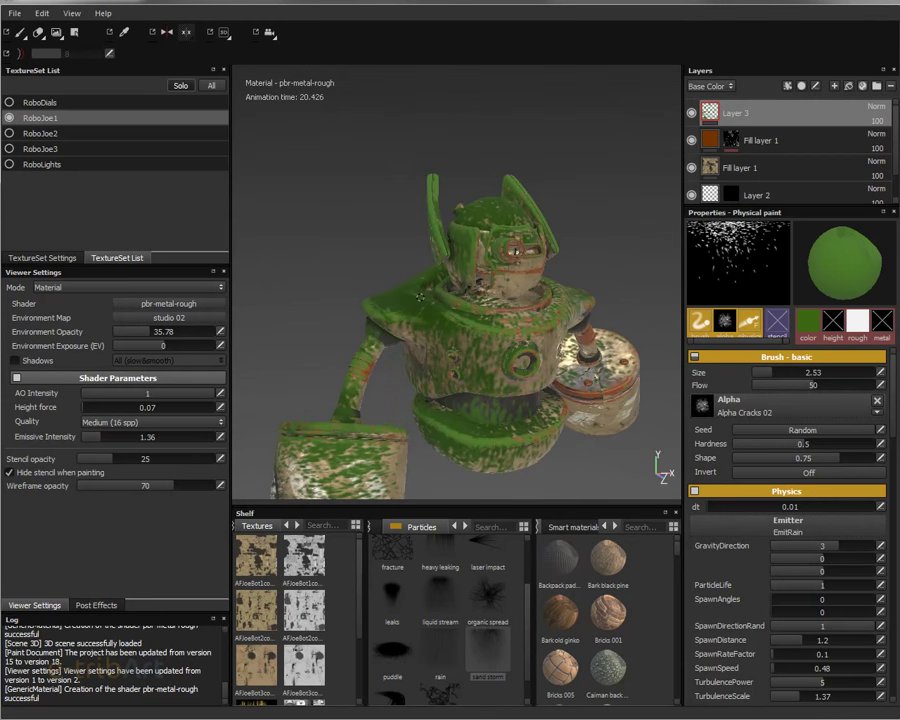
pyautogui.press('ctrl')
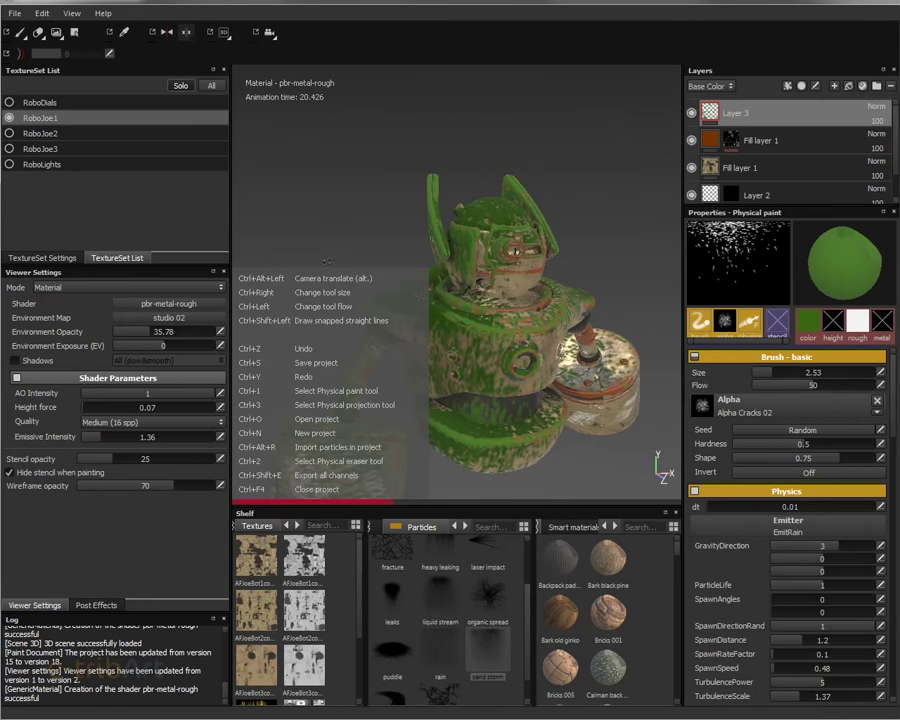
pyautogui.keyDown('alt'); pyautogui.moveTo(325, 262); pyautogui.dragTo(380, 265); pyautogui.keyUp('alt')
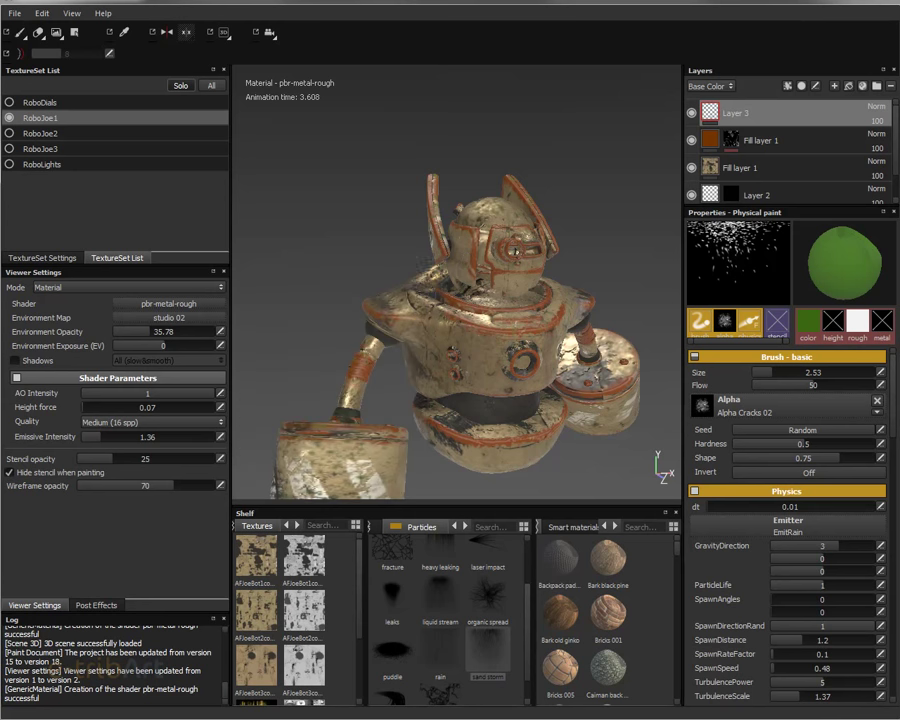
pyautogui.keyDown('alt'); pyautogui.moveTo(303, 190); pyautogui.dragTo(431, 289); pyautogui.keyUp('alt')
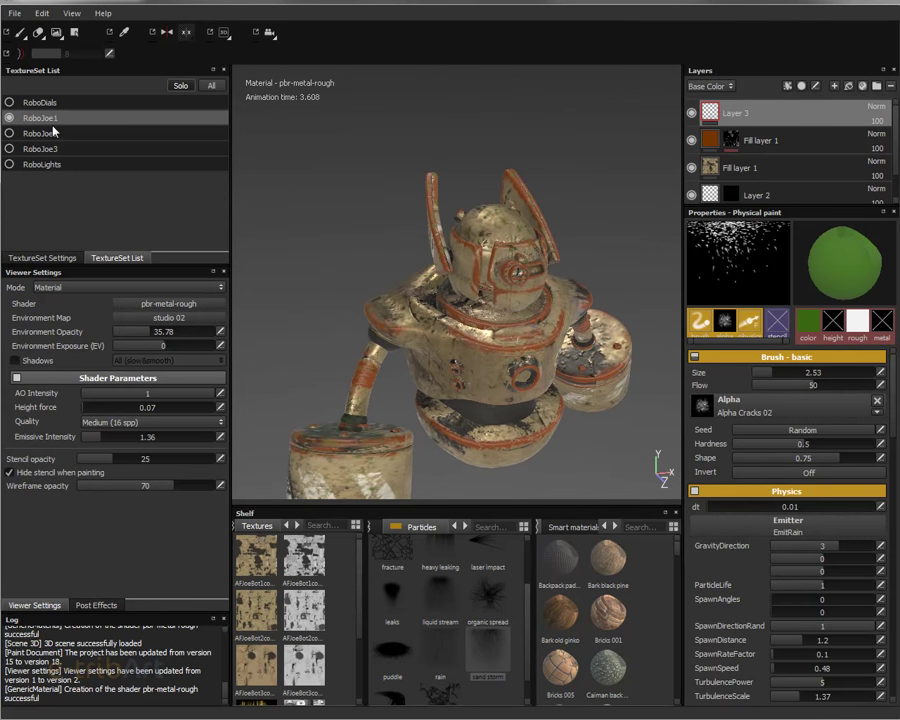
# Switch the side panel to TextureSet Settings and browse the View menu
pyautogui.click(57, 258)
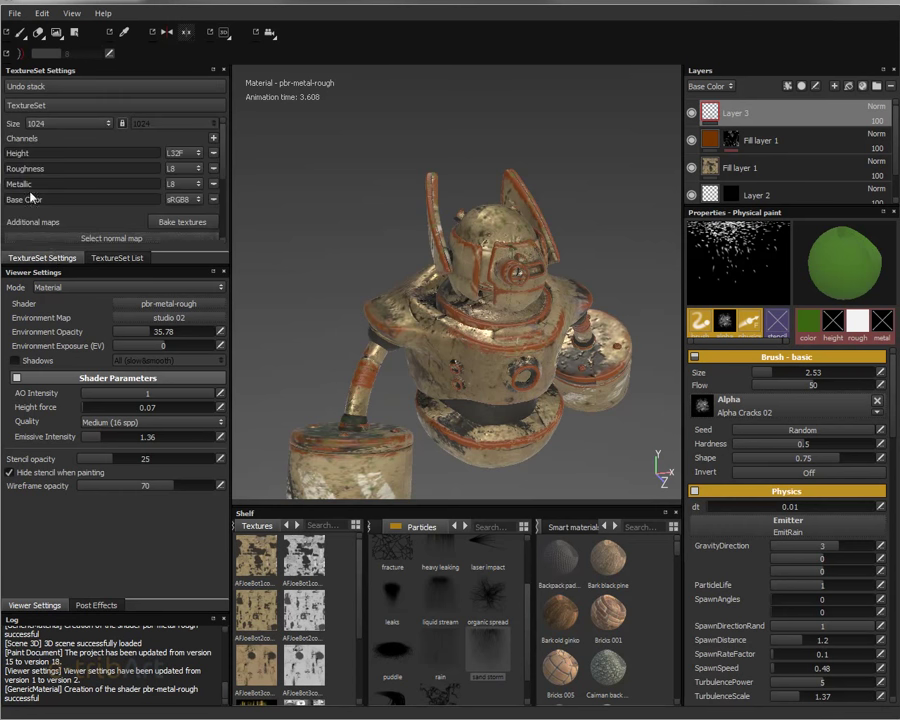
pyautogui.click(115, 258)
pyautogui.click(64, 262)
pyautogui.click(71, 12)
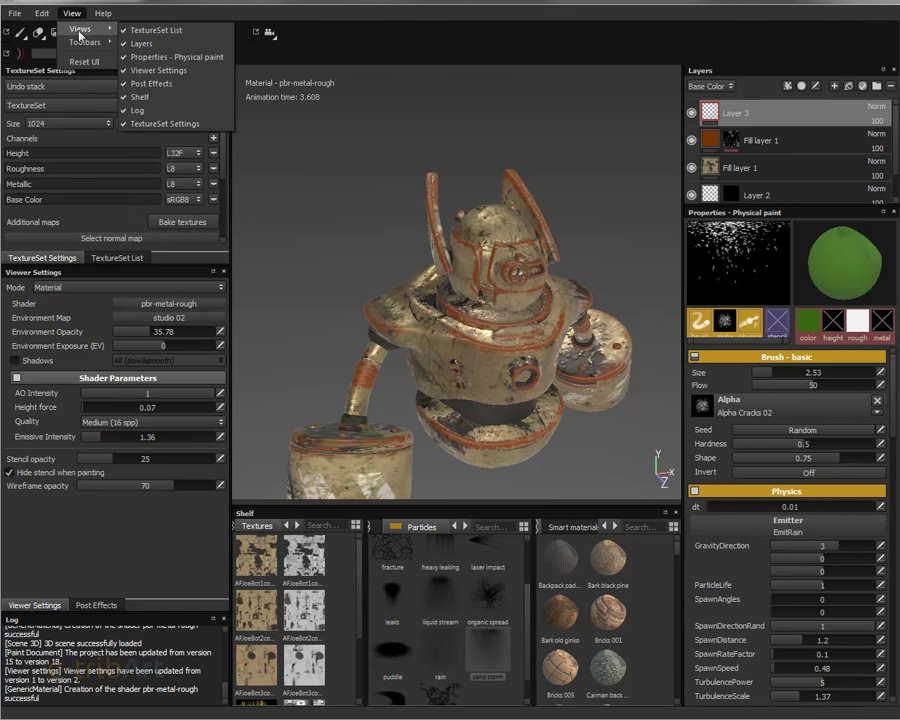
pyautogui.moveTo(84, 43)
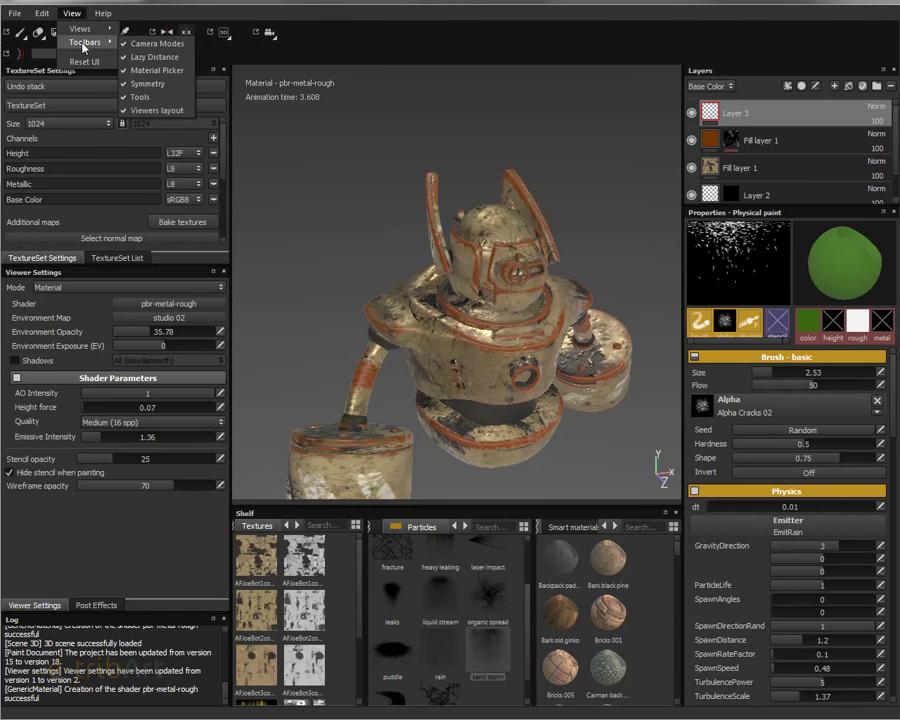
pyautogui.click(106, 12)
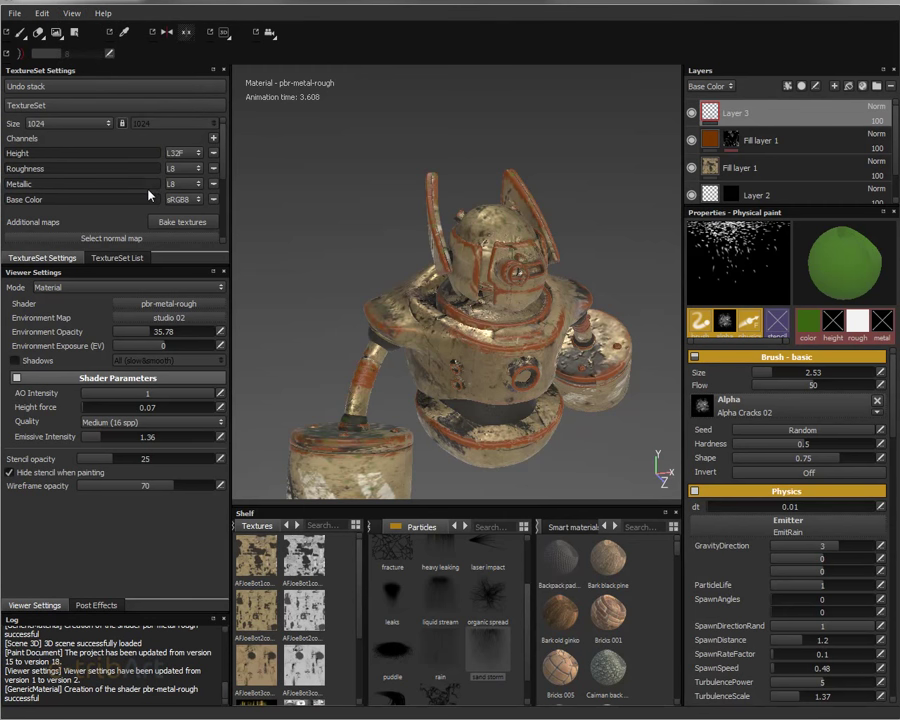
# Expand and collapse the undo history, leaving size 1024 and the channel list shown
pyautogui.click(59, 87)
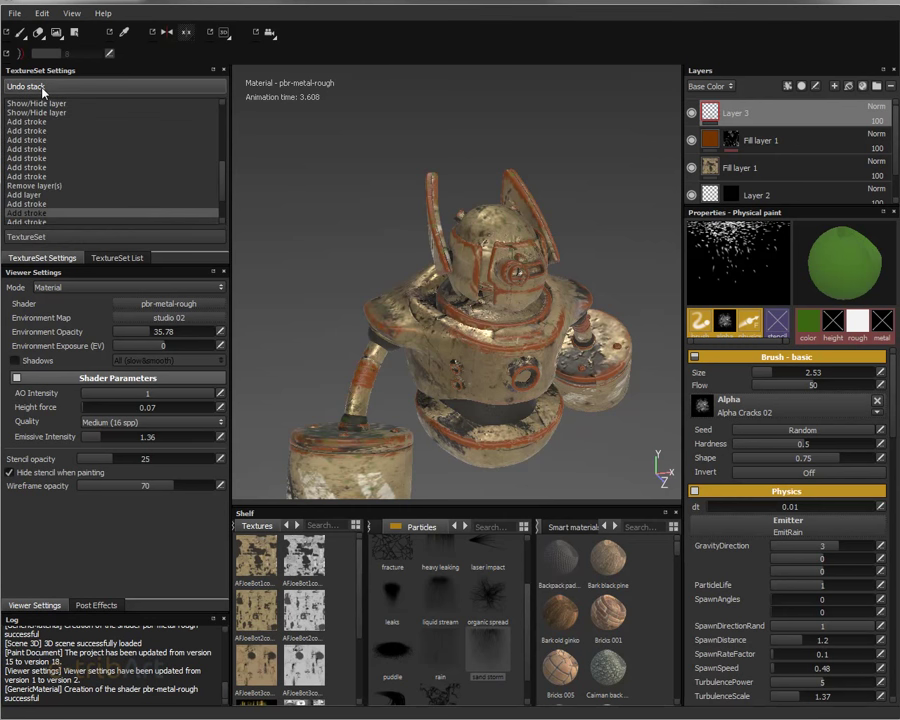
pyautogui.moveTo(222, 200)
pyautogui.mouseDown()
pyautogui.moveTo(221, 215)
pyautogui.moveTo(213, 134)
pyautogui.mouseUp()
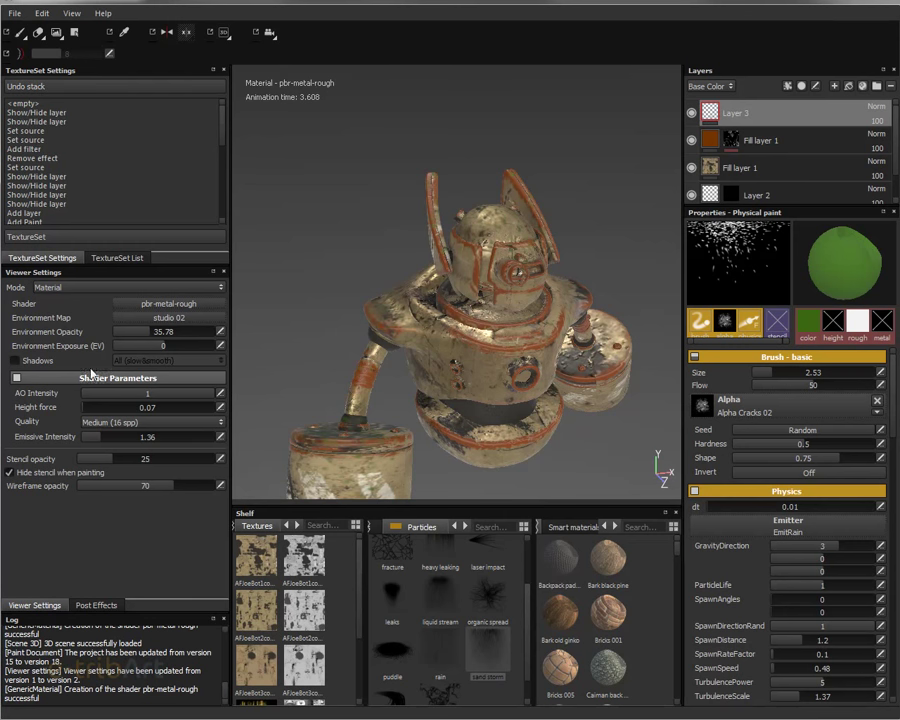
pyautogui.click(98, 262)
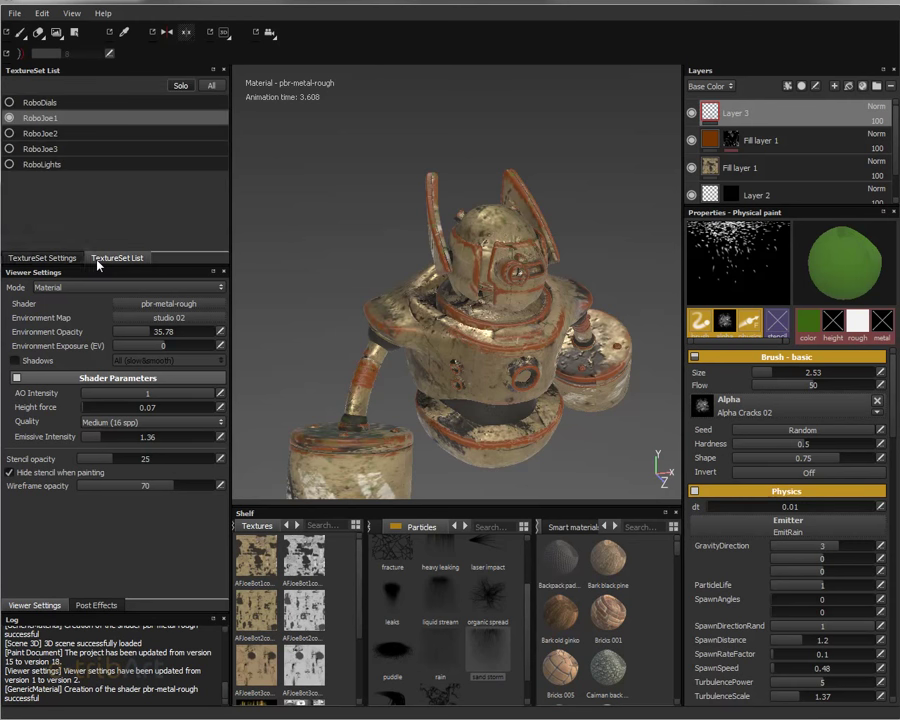
pyautogui.click(42, 258)
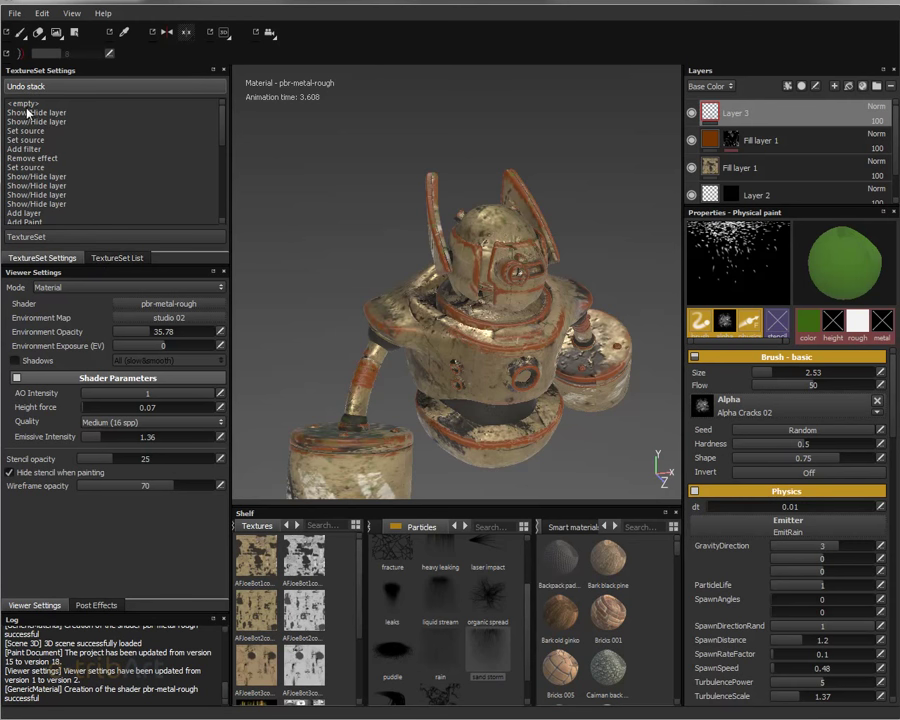
pyautogui.click(30, 236)
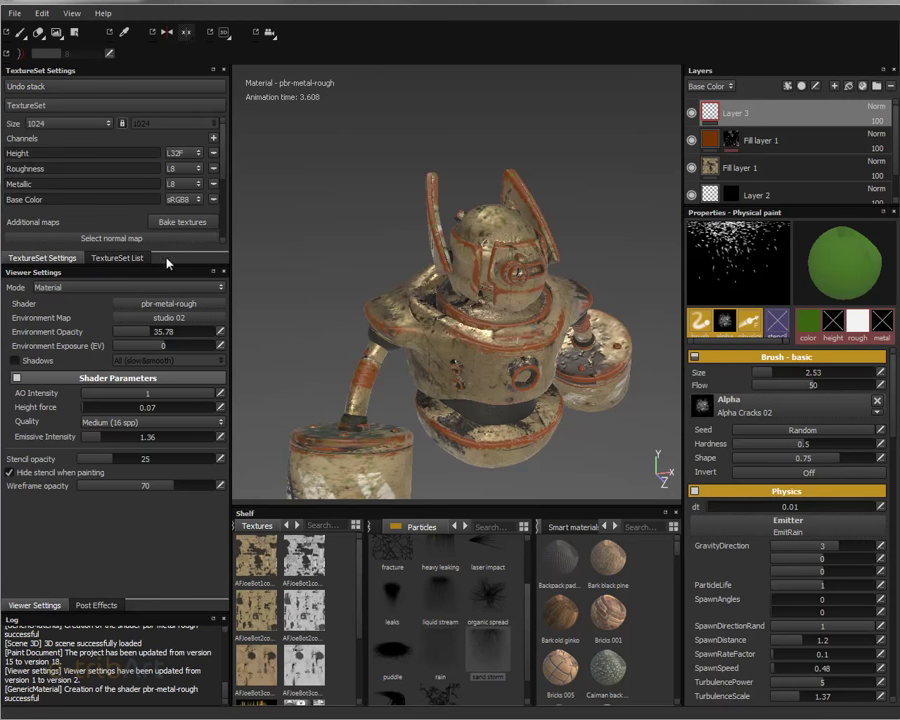
pyautogui.moveTo(337, 237)
pyautogui.keyDown('alt'); pyautogui.mouseDown()
pyautogui.moveTo(325, 240)
pyautogui.moveTo(322, 190)
pyautogui.mouseUp(); pyautogui.keyUp('alt')
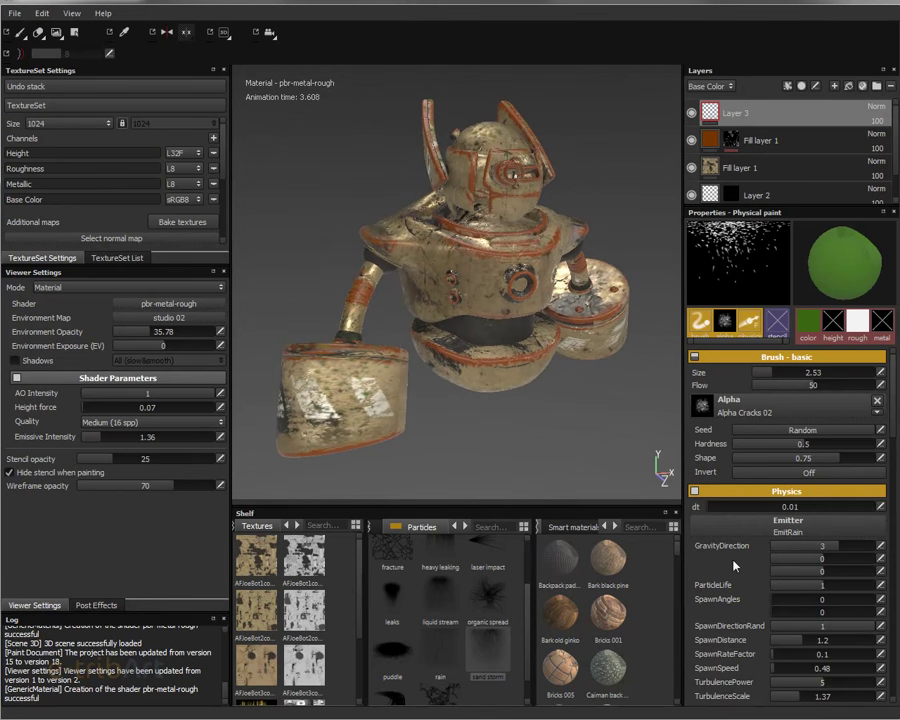
# Try emitter particle life values of 0.2 and 0.33 and rain green paint over the robot
pyautogui.click(819, 590)
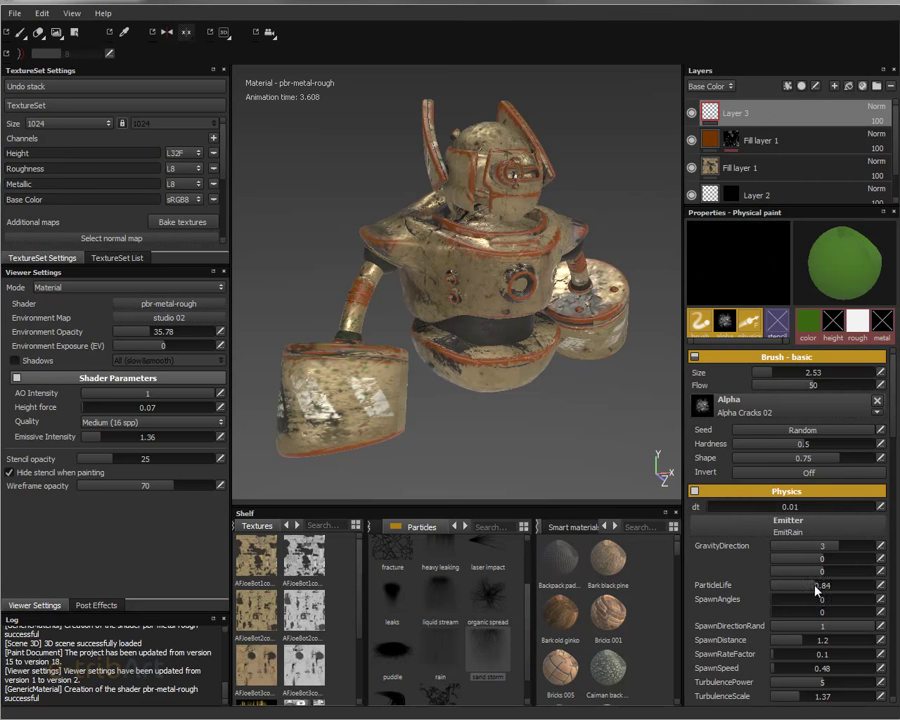
pyautogui.moveTo(804, 590); pyautogui.dragTo(797, 589)
pyautogui.keyDown('alt'); pyautogui.moveTo(476, 241); pyautogui.dragTo(467, 357); pyautogui.keyUp('alt')
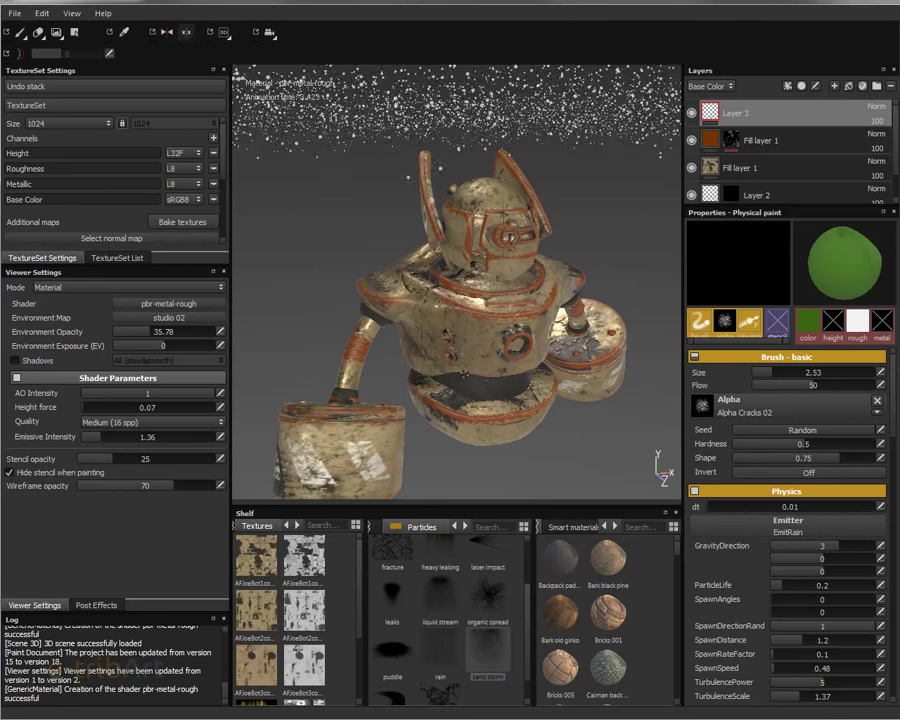
pyautogui.keyDown('alt'); pyautogui.moveTo(464, 372); pyautogui.dragTo(328, 256); pyautogui.keyUp('alt')
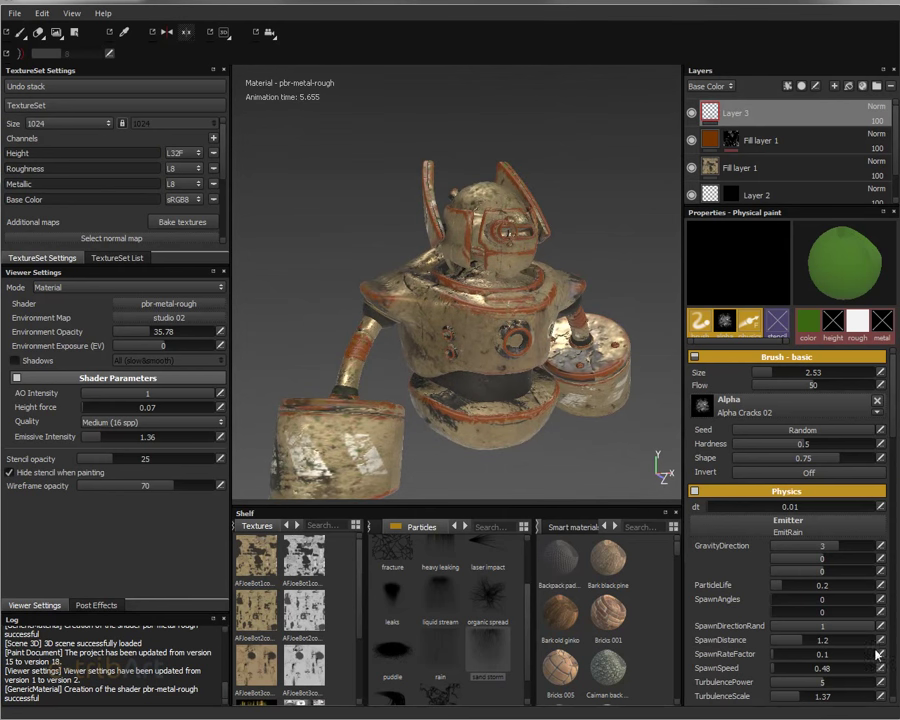
pyautogui.click(788, 592)
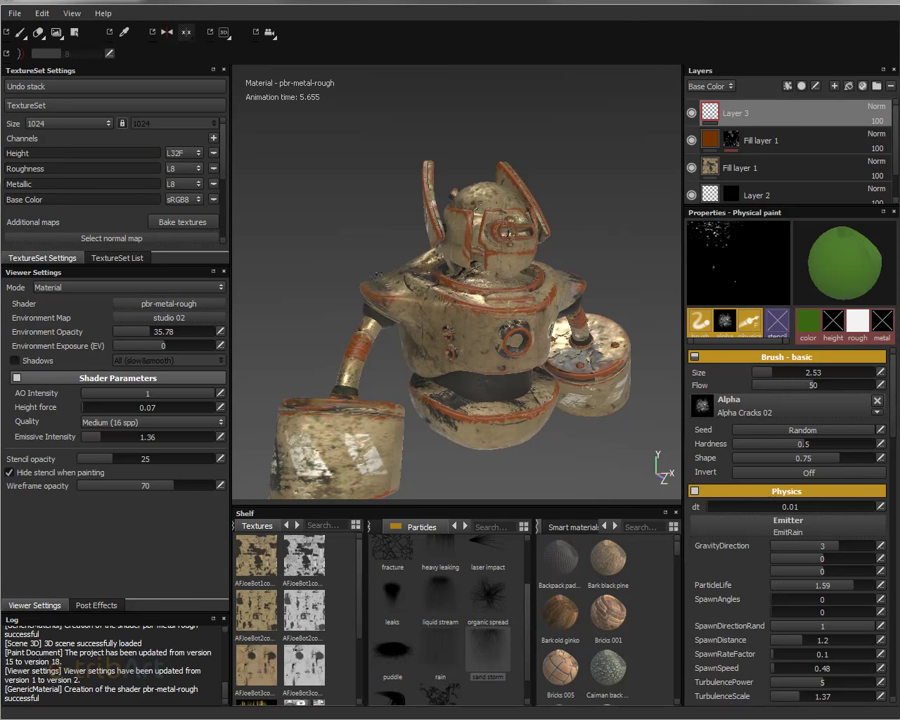
pyautogui.click(385, 269)
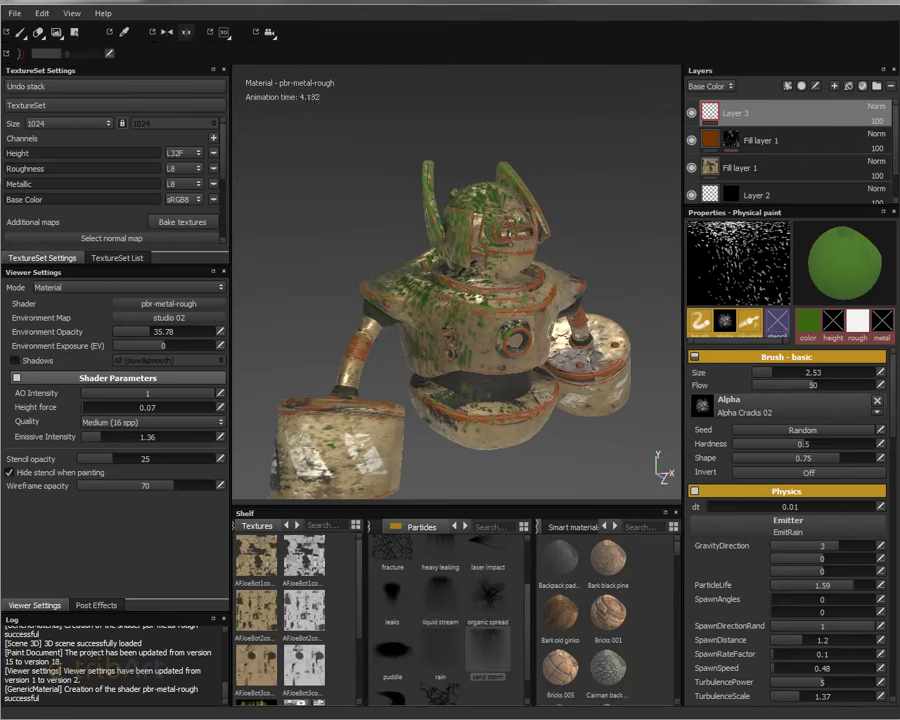
pyautogui.keyDown('alt'); pyautogui.moveTo(280, 336); pyautogui.dragTo(346, 348); pyautogui.keyUp('alt')
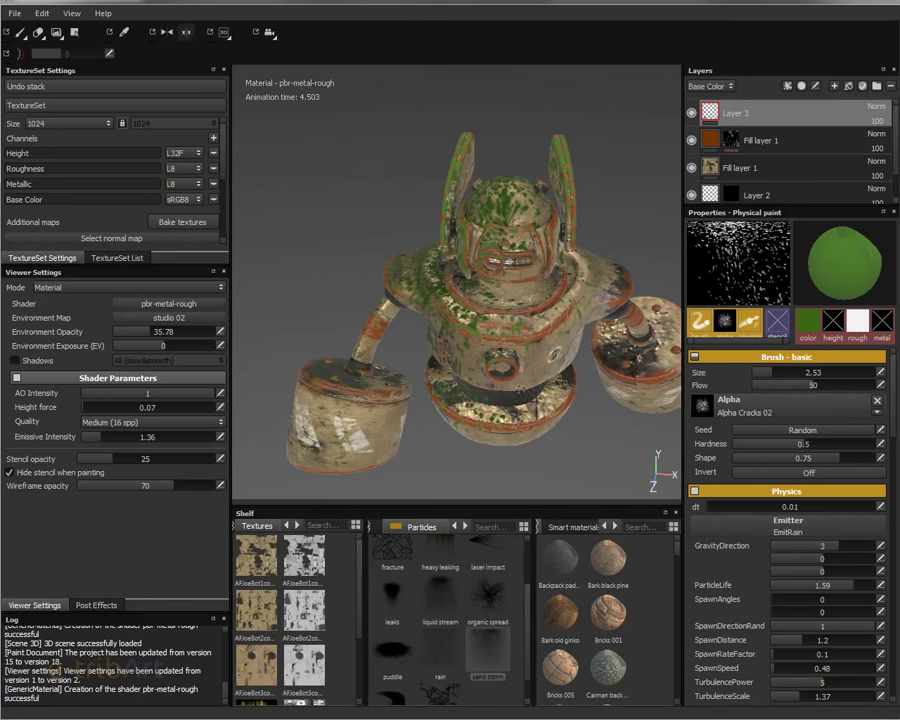
# Undo the green streaks and lower the emitter particle life to 0.63
pyautogui.keyDown('alt'); pyautogui.moveTo(336, 261); pyautogui.dragTo(352, 248); pyautogui.keyUp('alt')
pyautogui.hotkey('ctrl', 'z')
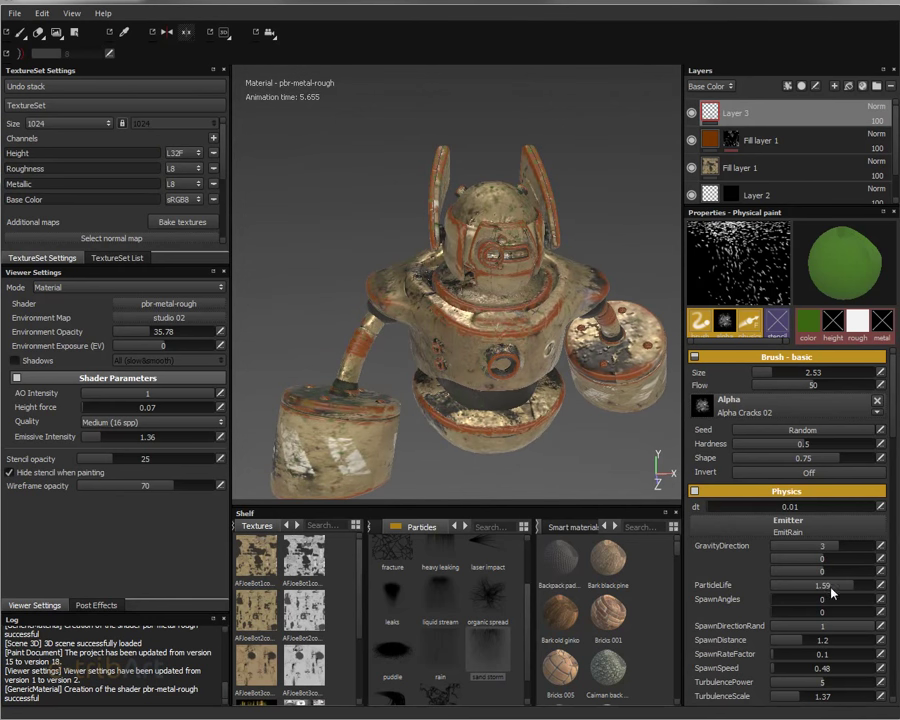
pyautogui.moveTo(831, 592); pyautogui.dragTo(820, 590)
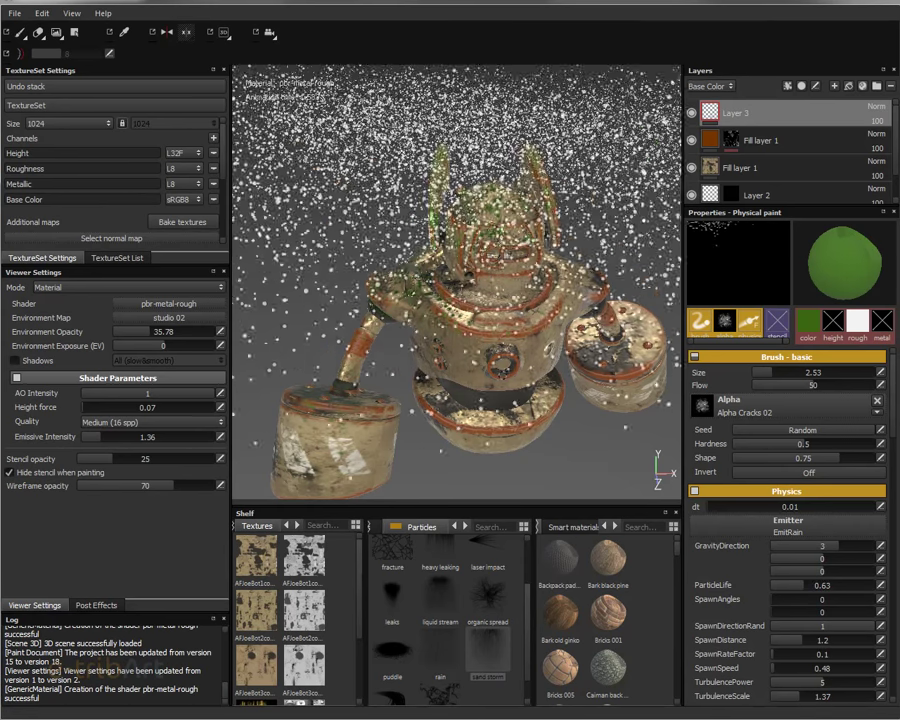
pyautogui.moveTo(468, 337)
pyautogui.keyDown('alt'); pyautogui.mouseDown()
pyautogui.moveTo(529, 319)
pyautogui.moveTo(565, 322)
pyautogui.mouseUp(); pyautogui.keyUp('alt')
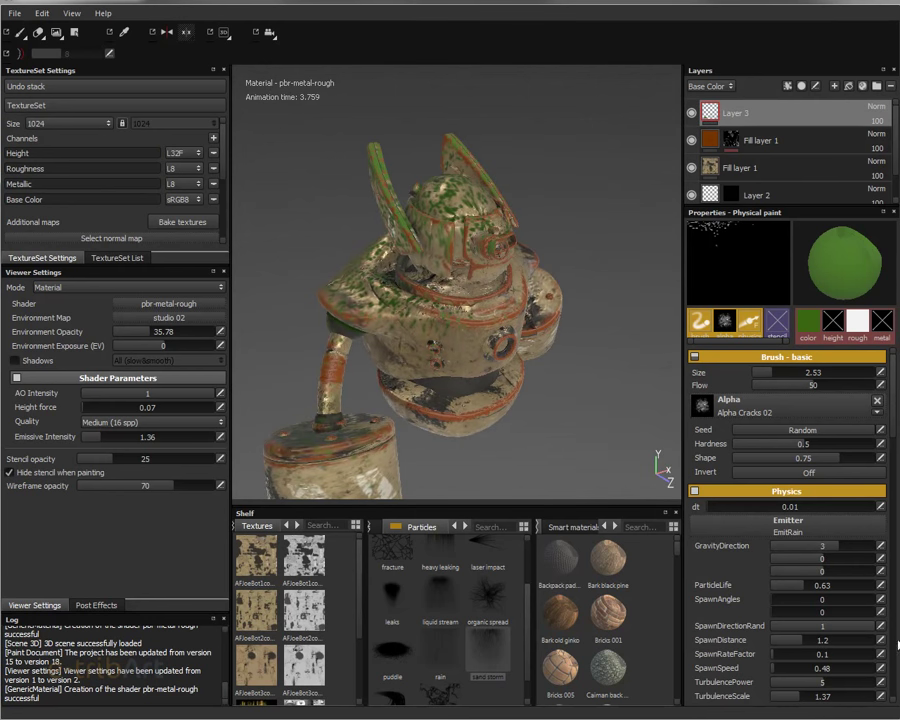
pyautogui.scroll(-5, 895, 474)
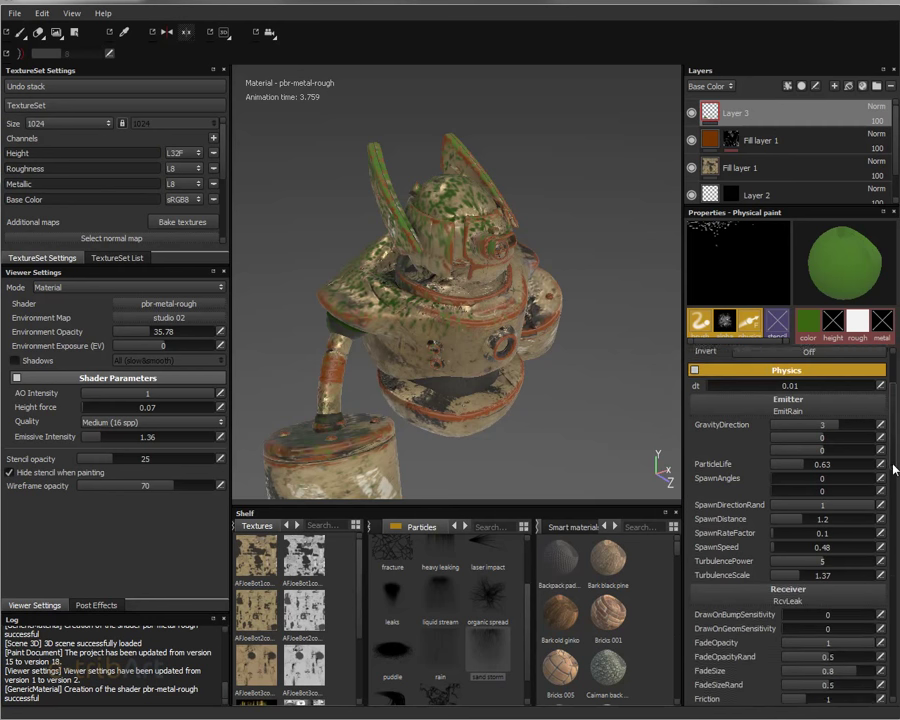
pyautogui.scroll(-1, 895, 474)
pyautogui.scroll(1, 895, 474)
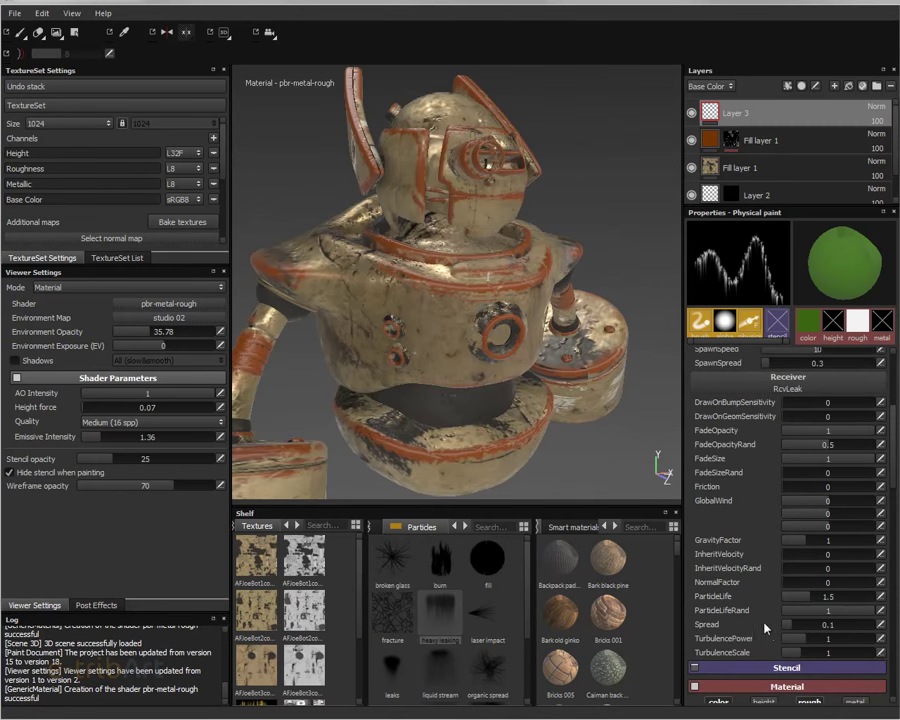
pyautogui.moveTo(893, 405)
pyautogui.mouseDown()
pyautogui.moveTo(896, 376)
pyautogui.moveTo(895, 441)
pyautogui.mouseUp()
pyautogui.scroll(-2, 797, 421)
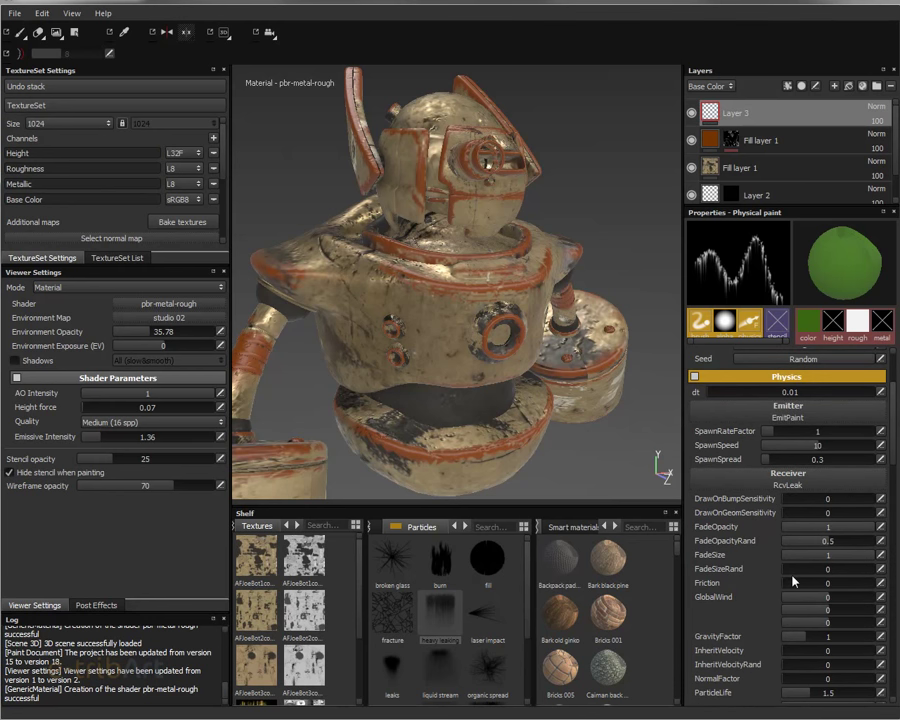
pyautogui.scroll(-1, 892, 466)
pyautogui.scroll(1, 892, 466)
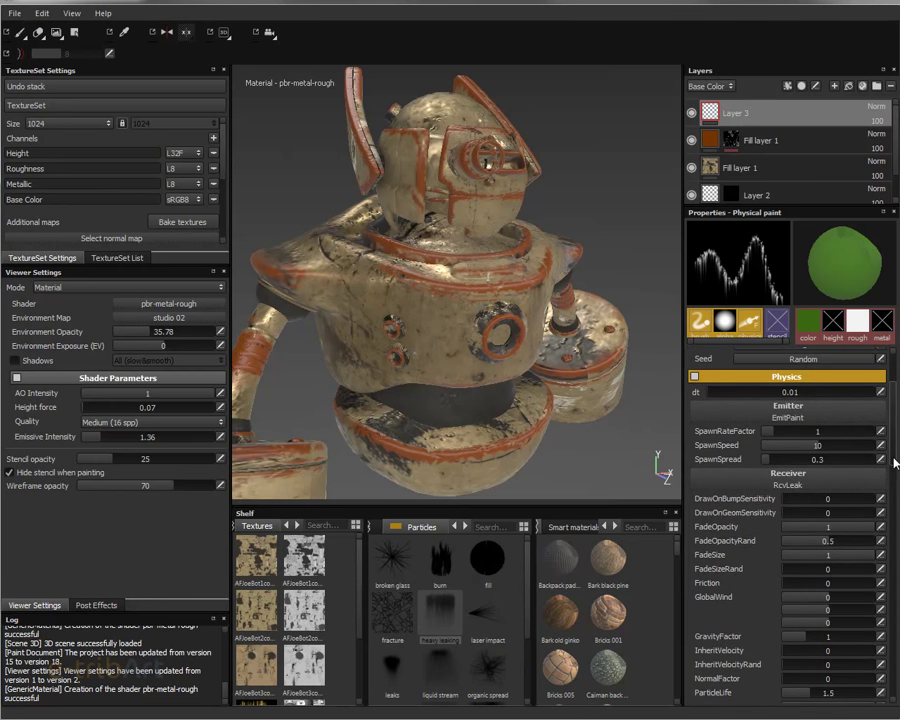
pyautogui.scroll(-1, 895, 463)
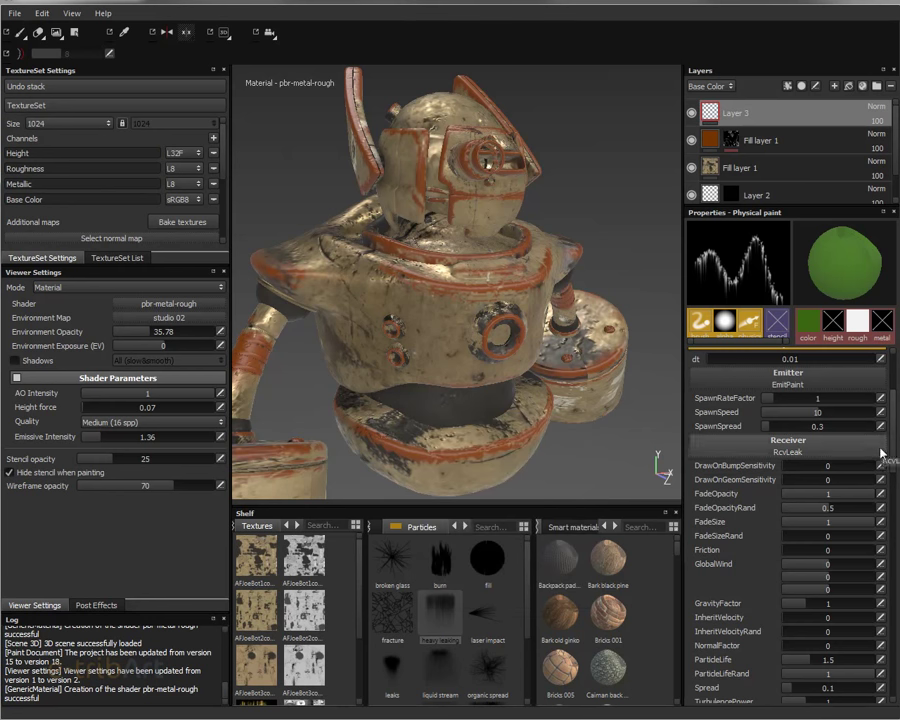
pyautogui.moveTo(896, 452); pyautogui.dragTo(896, 460)
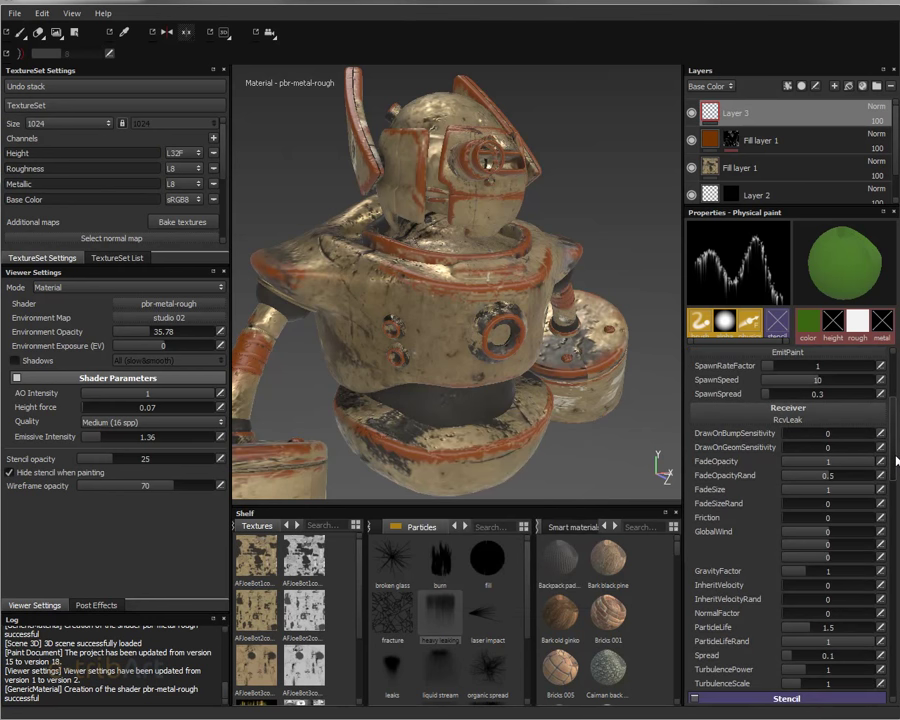
pyautogui.scroll(2, 818, 411)
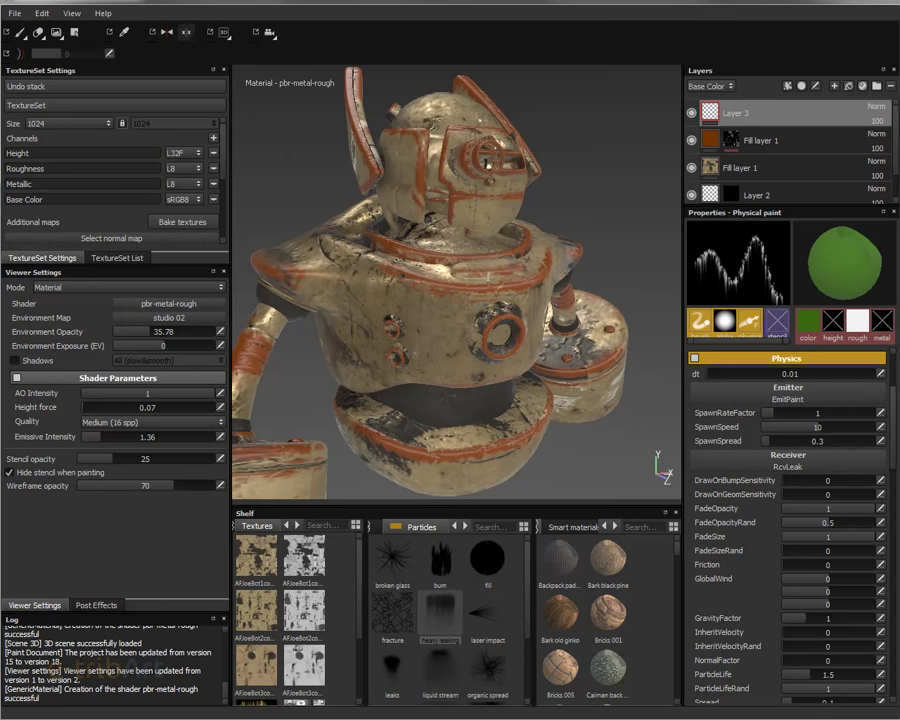
pyautogui.moveTo(897, 470); pyautogui.dragTo(891, 425)
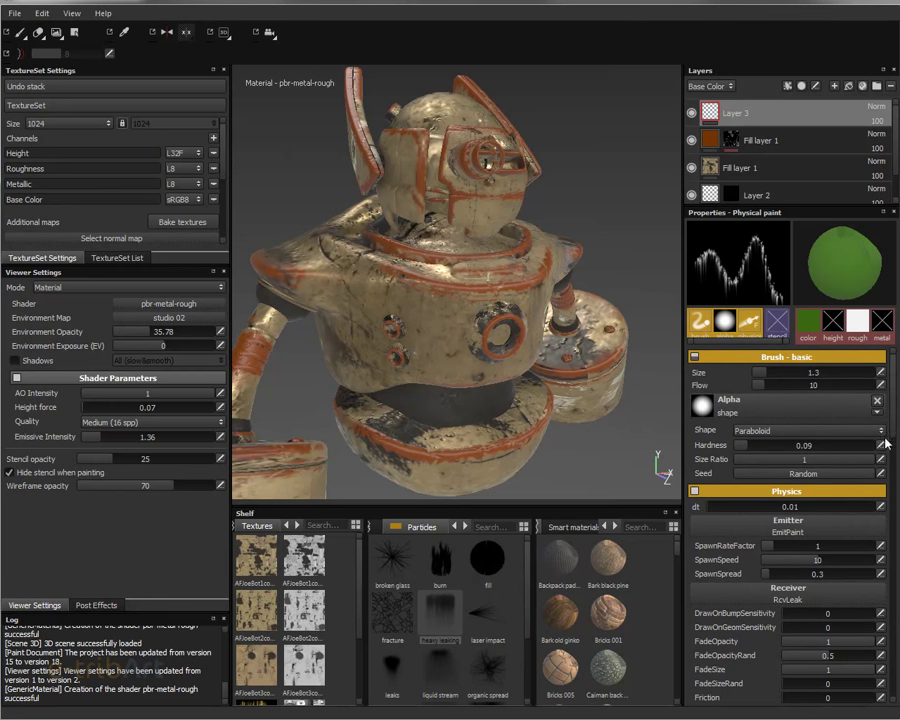
# Paint a test physical paint stroke on the torso, then undo it
pyautogui.moveTo(894, 434); pyautogui.dragTo(894, 480)
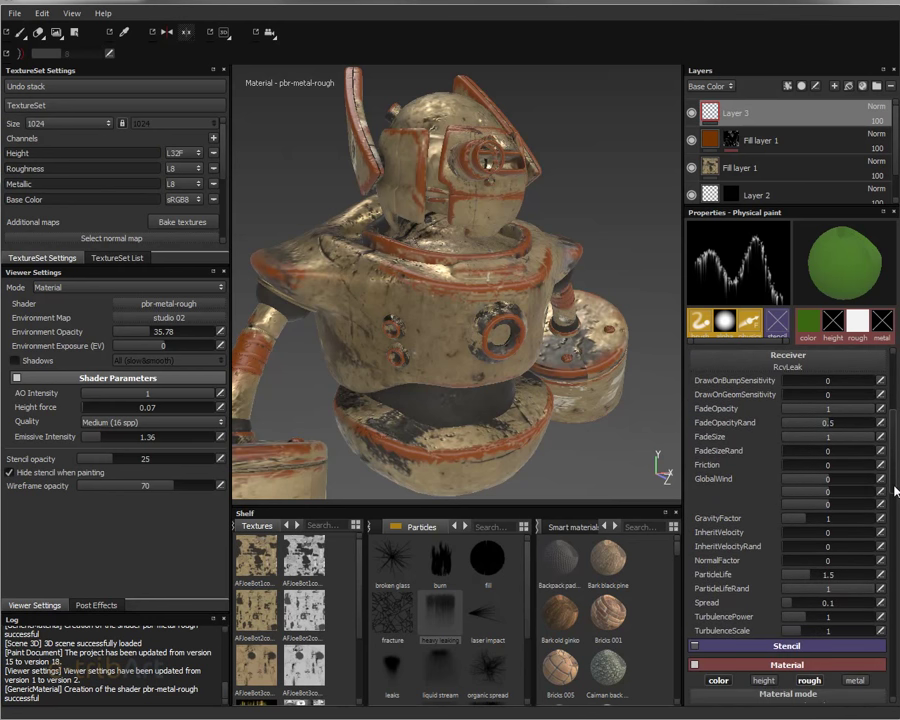
pyautogui.click(400, 298)
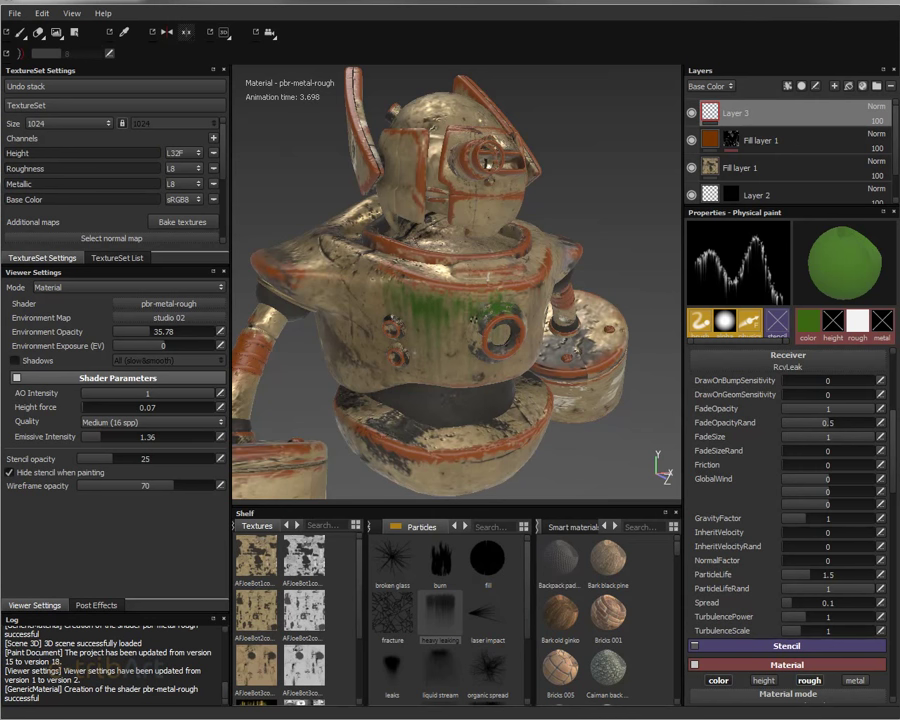
pyautogui.hotkey('ctrl', 'z')
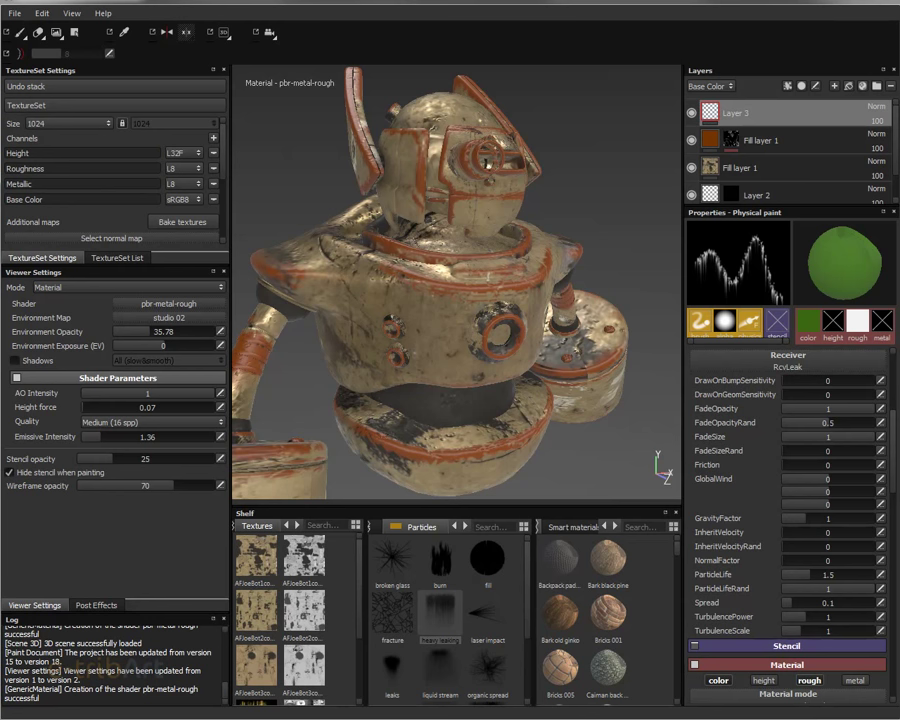
# Set the GravityFactor to 4, then down to 0
pyautogui.scroll(2, 896, 414)
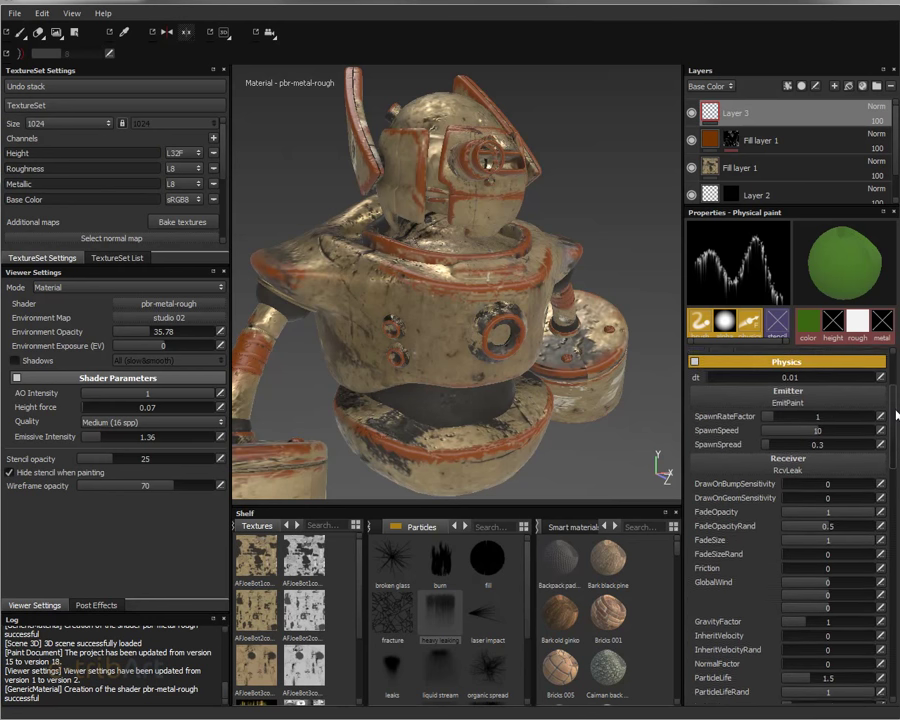
pyautogui.scroll(1, 897, 414)
pyautogui.scroll(-3, 897, 410)
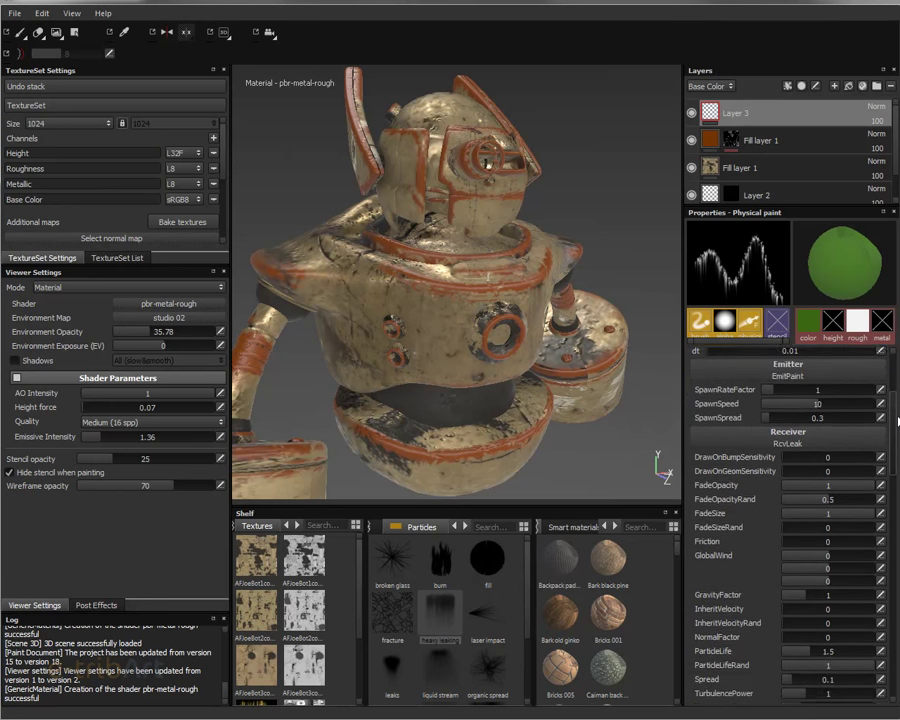
pyautogui.scroll(-4, 897, 410)
pyautogui.scroll(-1, 897, 440)
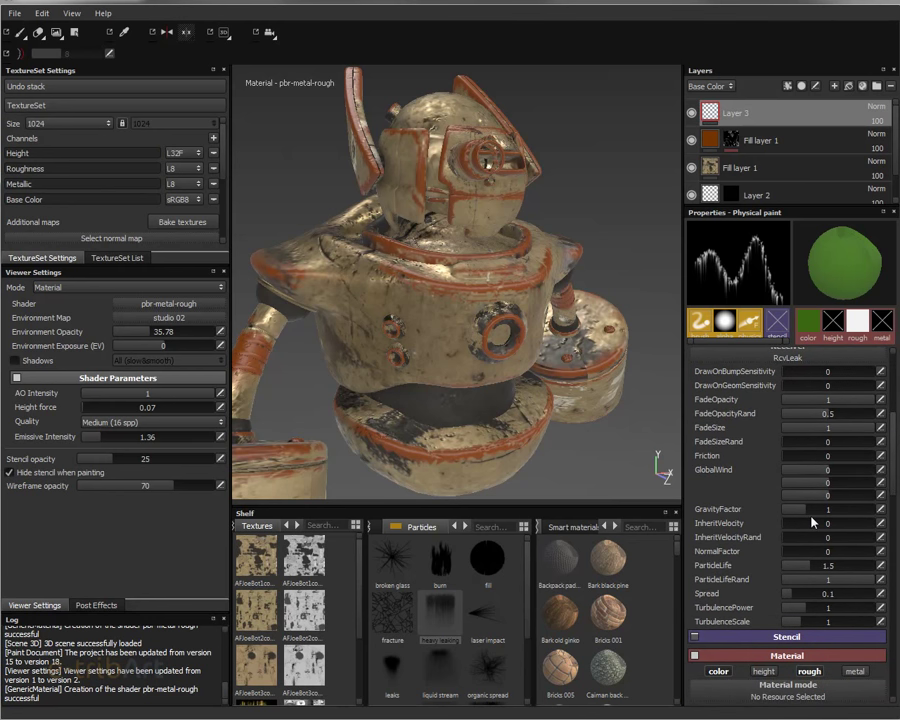
pyautogui.moveTo(812, 520); pyautogui.dragTo(860, 520)
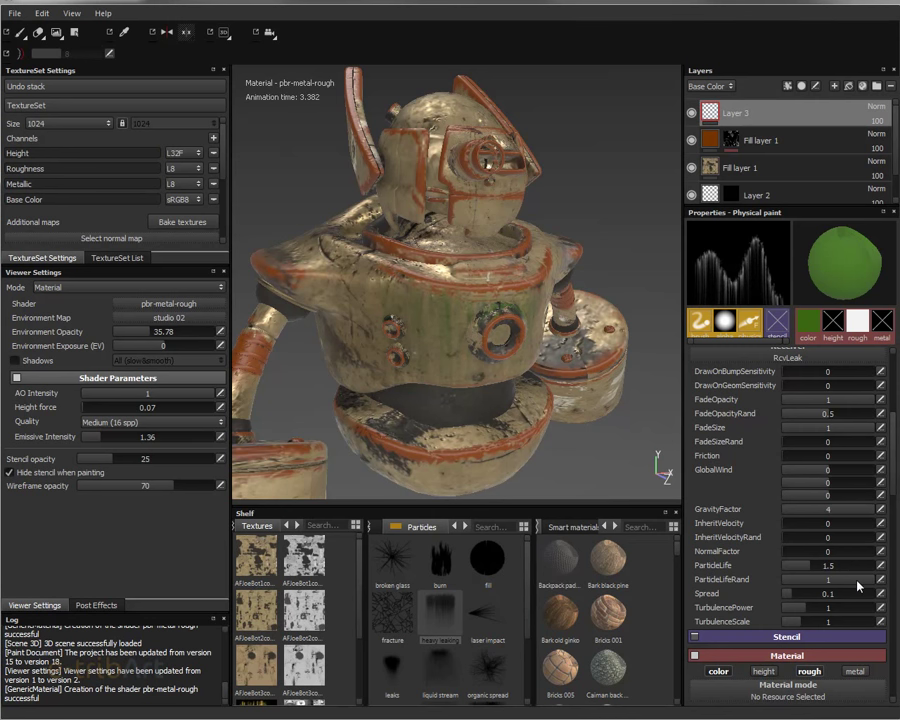
pyautogui.moveTo(858, 510); pyautogui.dragTo(778, 517)
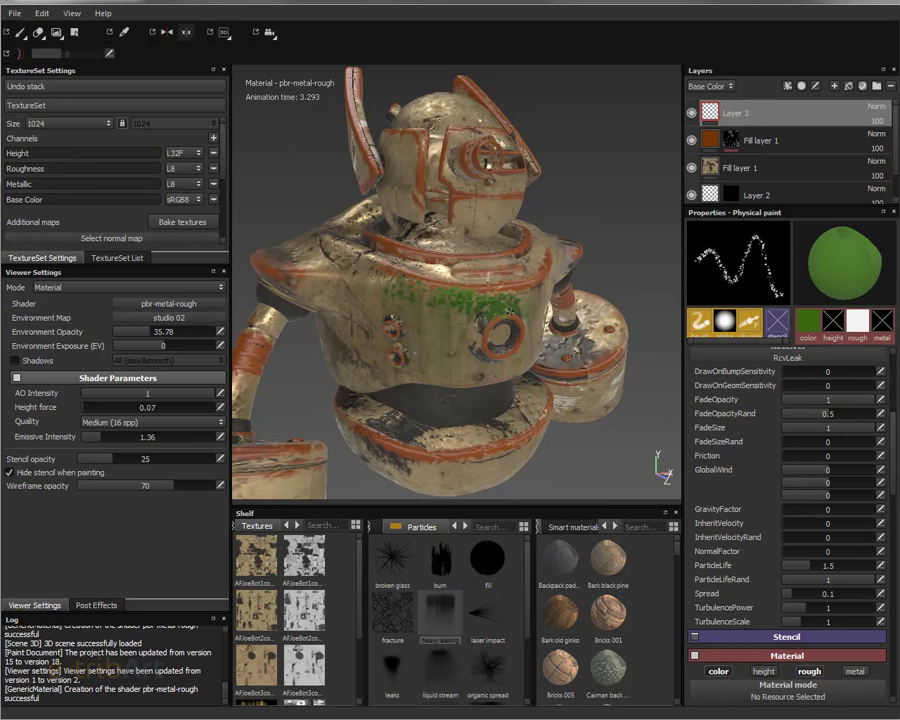
# Undo the torso stroke, raise GravityFactor to 1.28 and paint leaks over the helmet front
pyautogui.hotkey('ctrl', 'z')
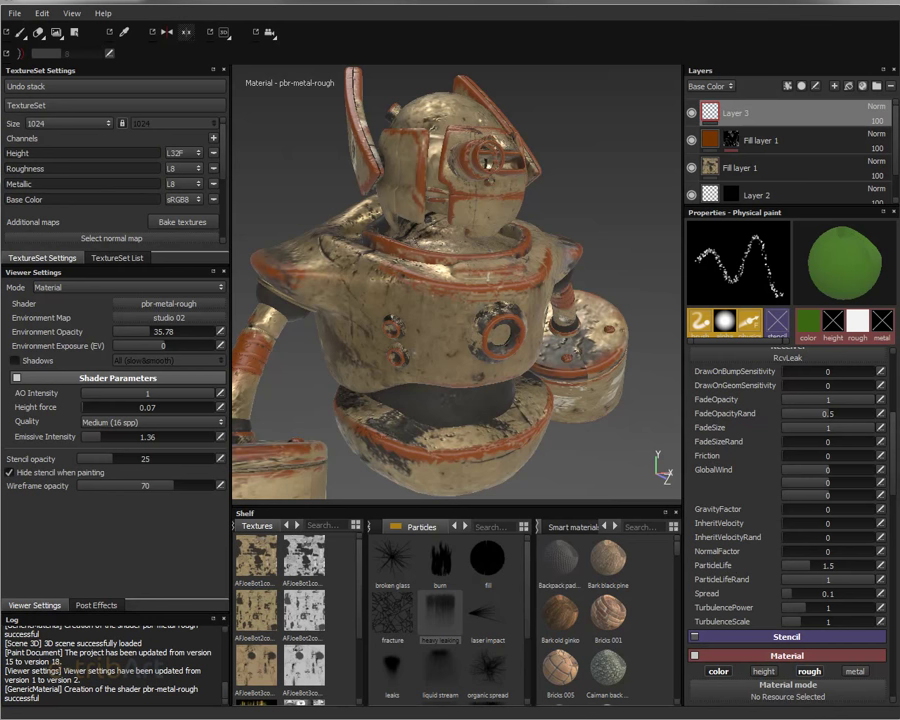
pyautogui.moveTo(319, 197)
pyautogui.keyDown('alt'); pyautogui.mouseDown()
pyautogui.moveTo(428, 315)
pyautogui.moveTo(462, 380)
pyautogui.moveTo(420, 370)
pyautogui.mouseUp(); pyautogui.keyUp('alt')
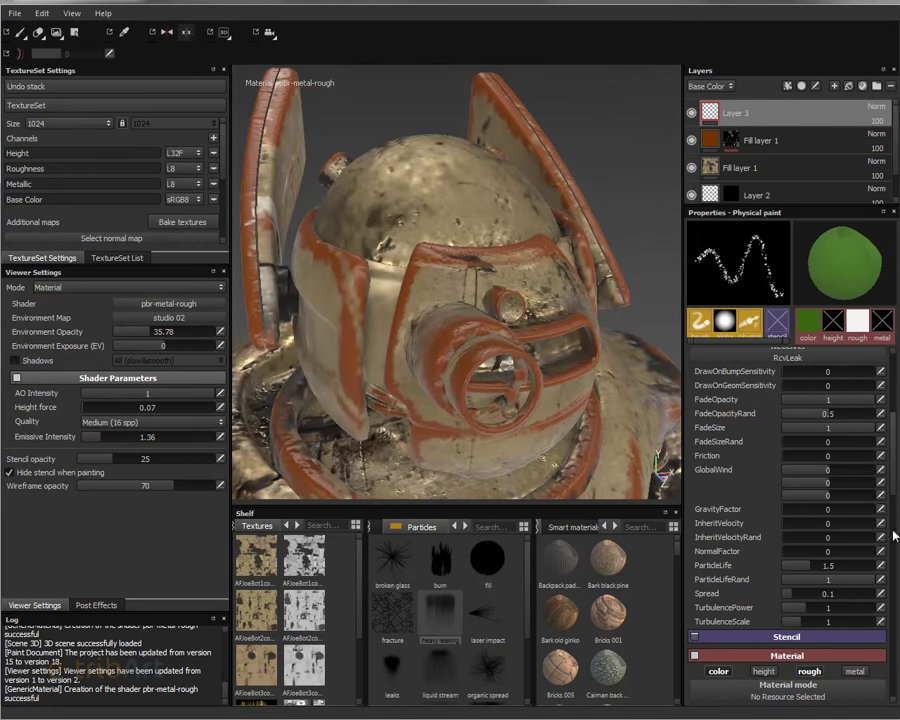
pyautogui.click(305, 180)
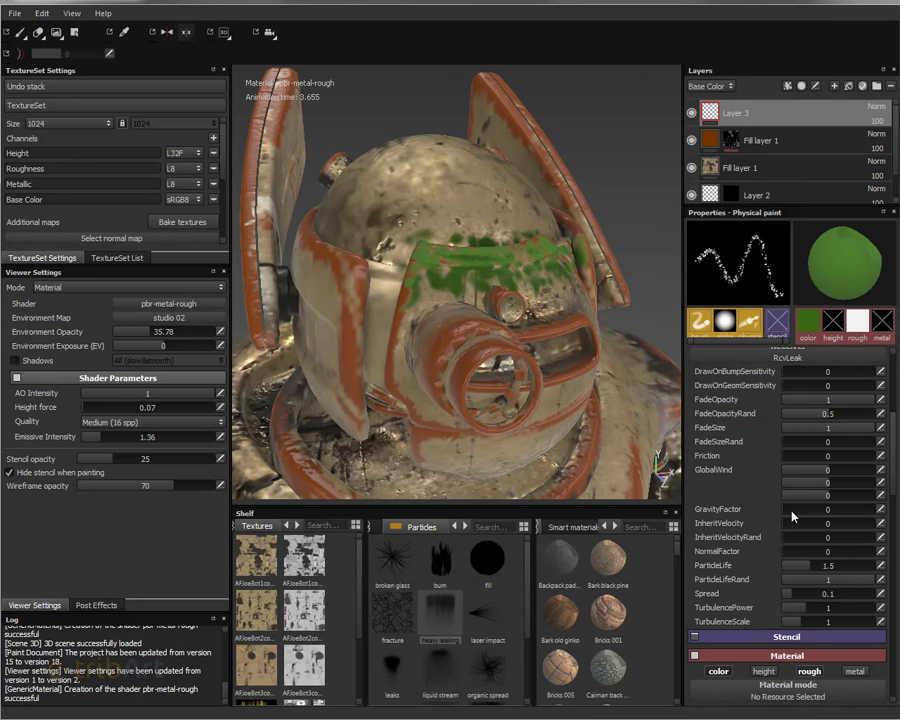
pyautogui.moveTo(792, 515); pyautogui.dragTo(799, 517)
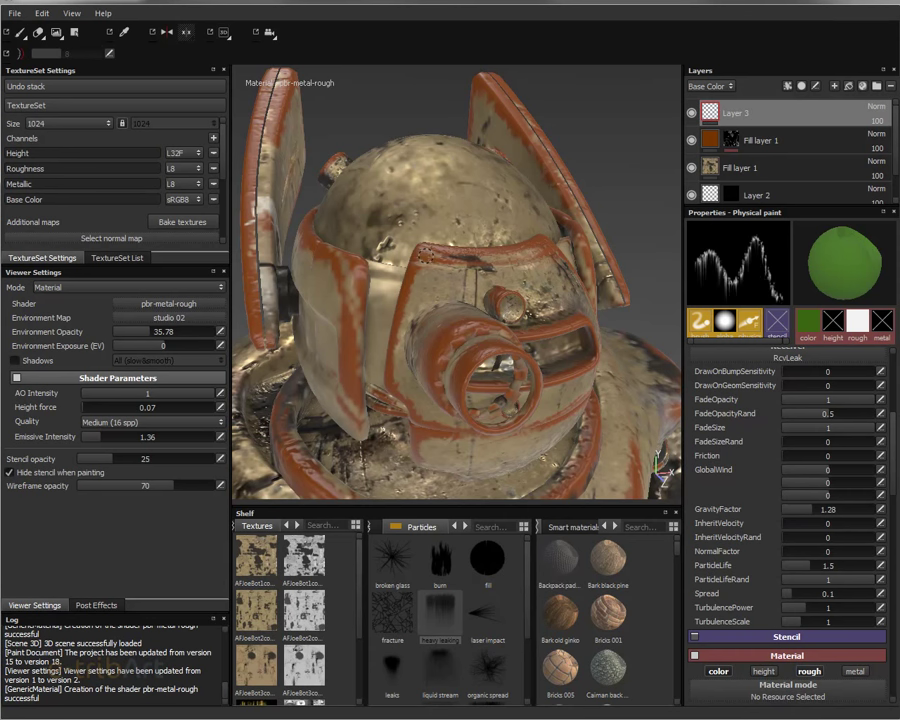
pyautogui.moveTo(305, 180); pyautogui.dragTo(387, 190)
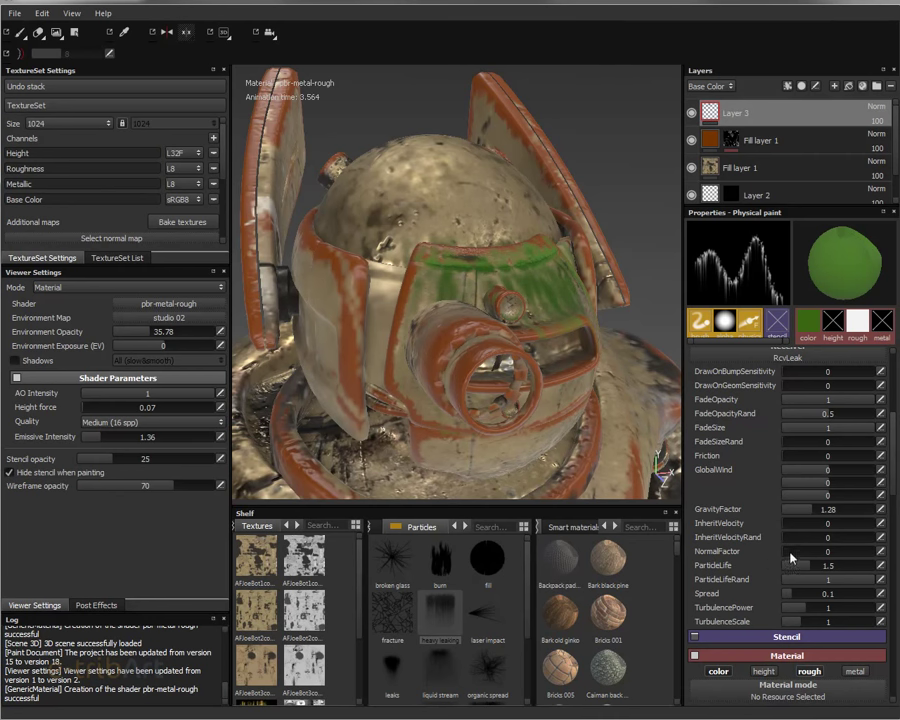
# Replace the helmet paint with a green leak across the top of the visor
pyautogui.moveTo(520, 416)
pyautogui.keyDown('alt'); pyautogui.mouseDown()
pyautogui.moveTo(376, 416)
pyautogui.moveTo(419, 421)
pyautogui.mouseUp(); pyautogui.keyUp('alt')
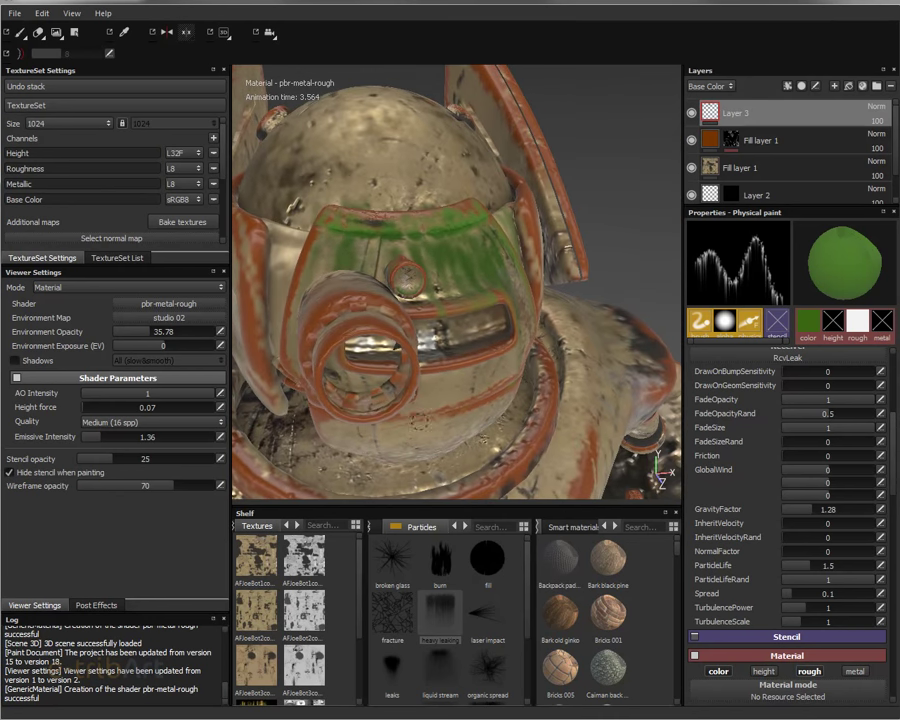
pyautogui.hotkey('ctrl', 'z')
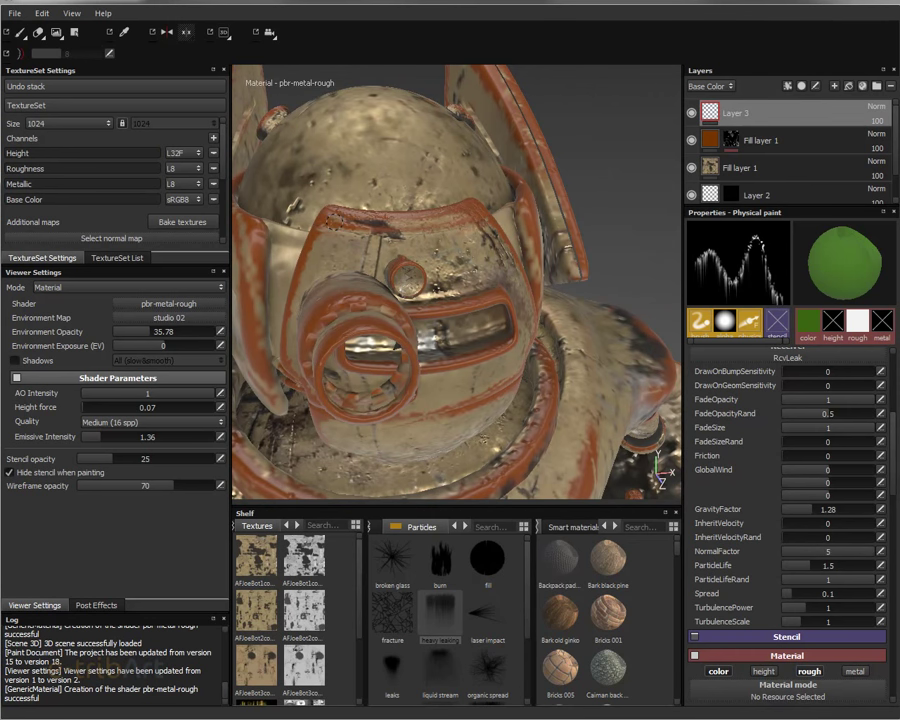
pyautogui.moveTo(240, 158); pyautogui.dragTo(365, 165)
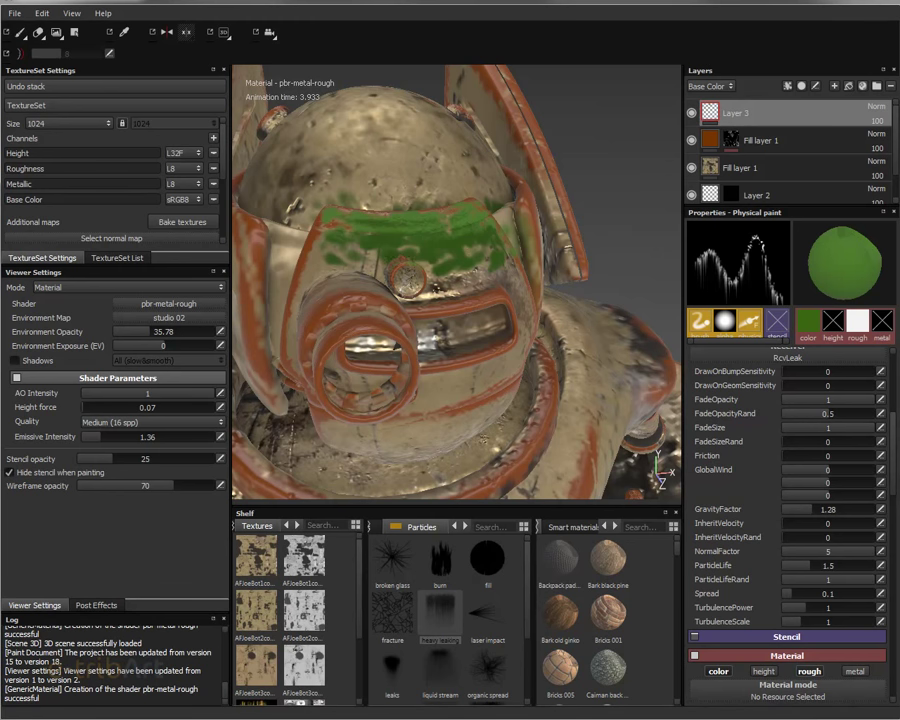
pyautogui.keyDown('alt'); pyautogui.moveTo(263, 192); pyautogui.dragTo(441, 231); pyautogui.keyUp('alt')
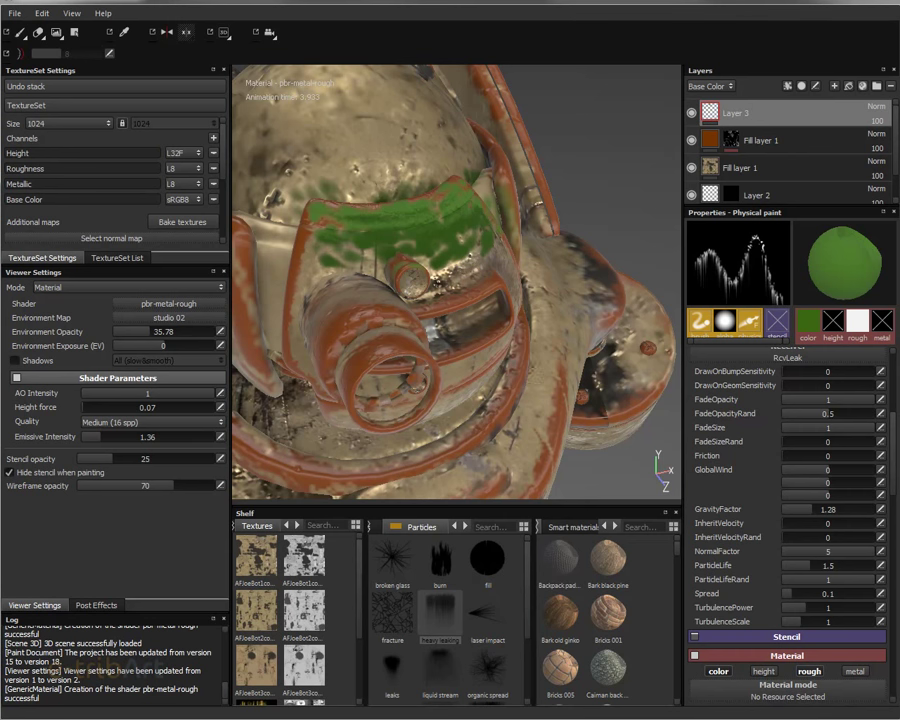
# Try NormalFactor values of 5, 1.53 and 0, undoing the helmet paint
pyautogui.click(826, 549)
pyautogui.click(810, 552)
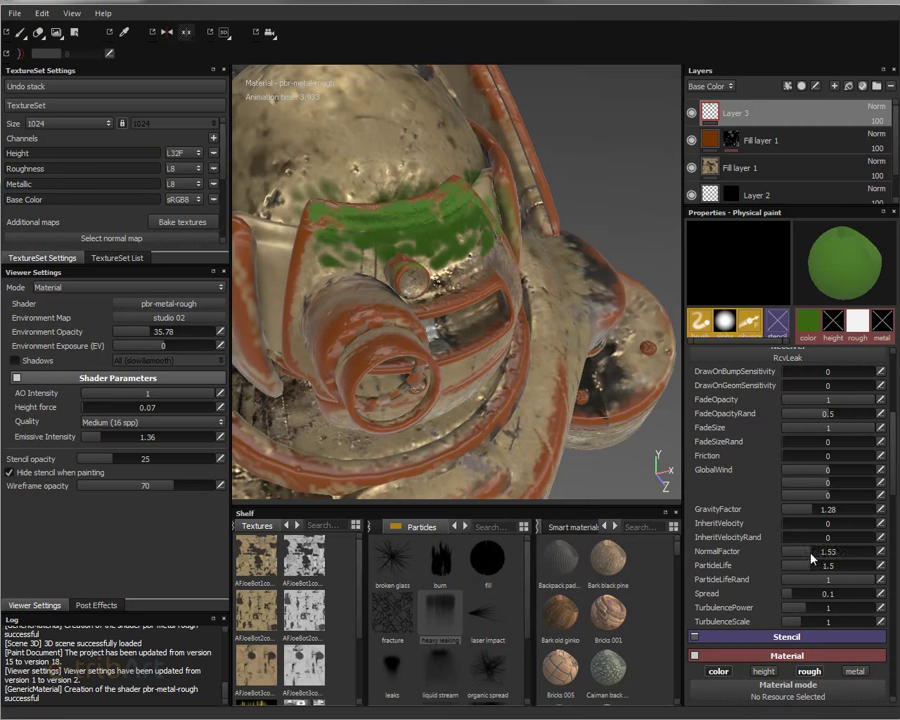
pyautogui.moveTo(785, 557); pyautogui.dragTo(772, 552)
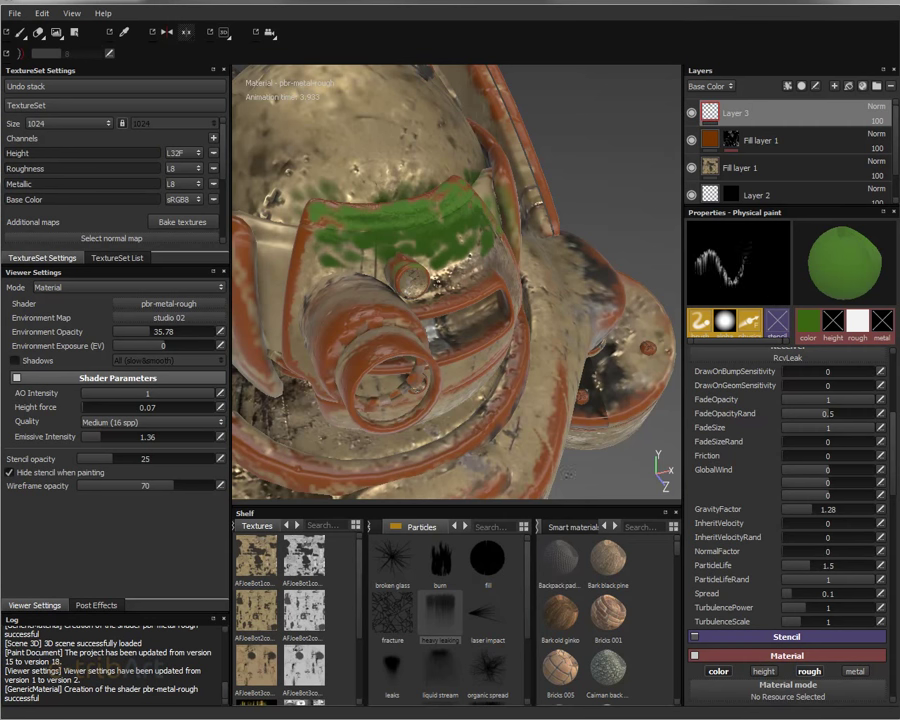
pyautogui.hotkey('ctrl', 'z')
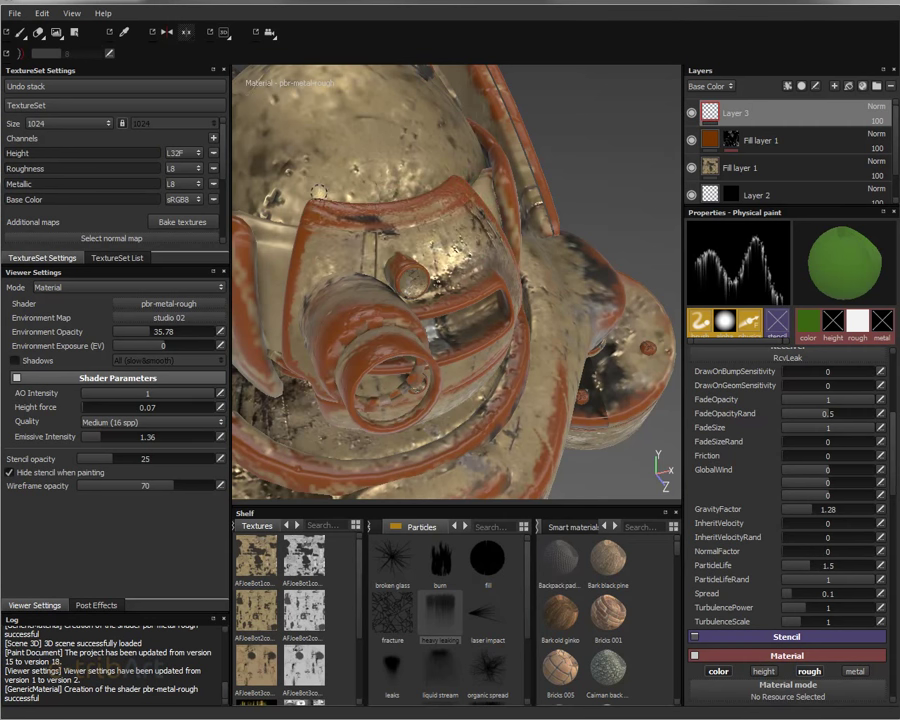
# Paint a green leak across the visor, reset NormalFactor to 5, and undo the stroke
pyautogui.moveTo(300, 205); pyautogui.dragTo(480, 200)
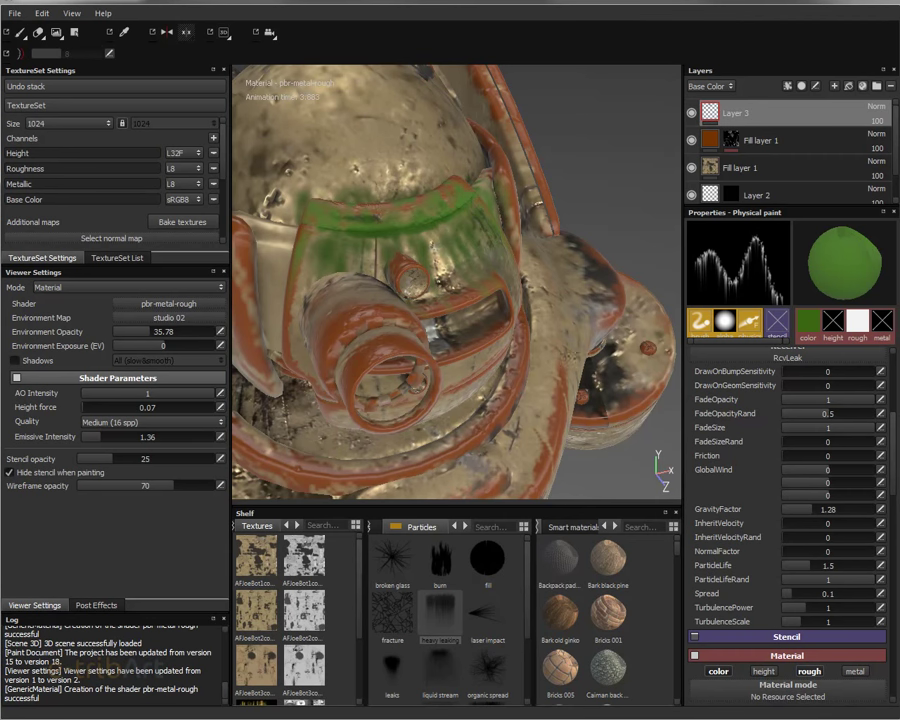
pyautogui.moveTo(793, 551); pyautogui.dragTo(808, 548)
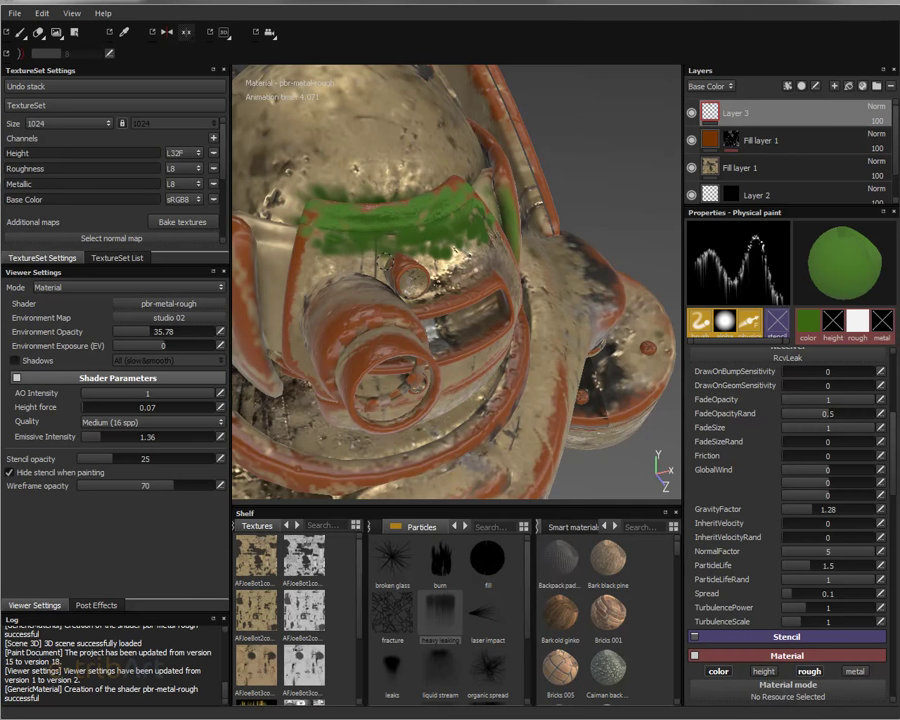
pyautogui.press('ctrl')
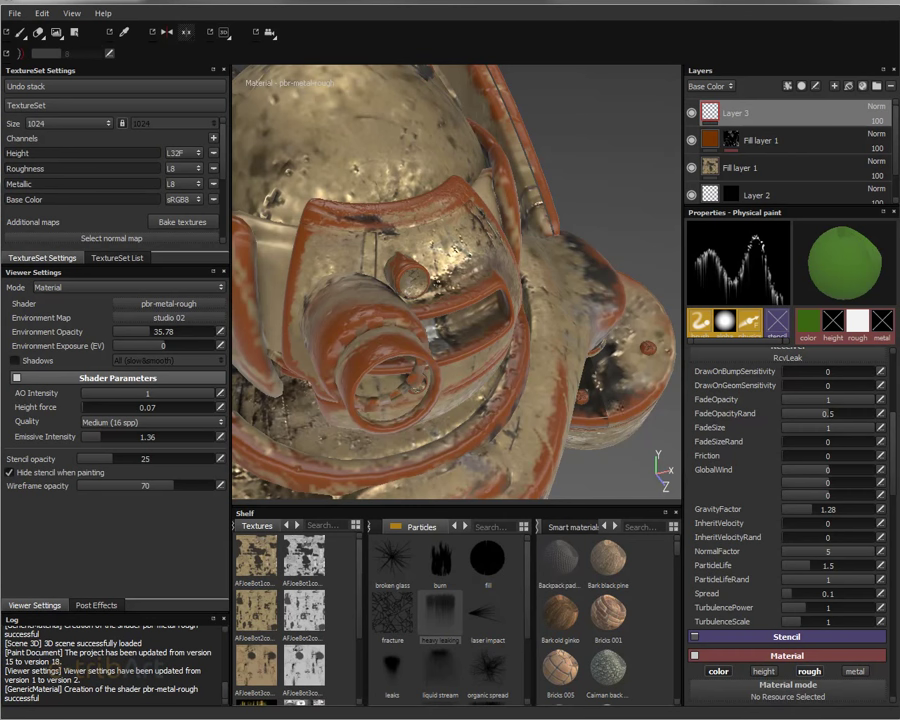
# Lower NormalFactor to 2.63, then 1.83, painting green leaks over the helmet
pyautogui.click(830, 551)
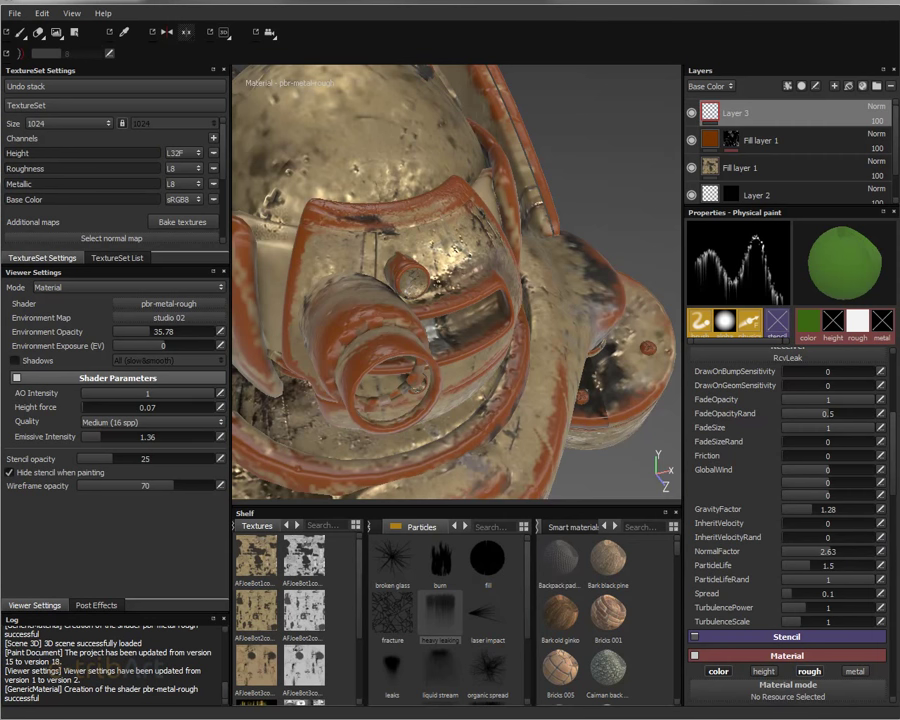
pyautogui.moveTo(330, 215); pyautogui.dragTo(380, 215)
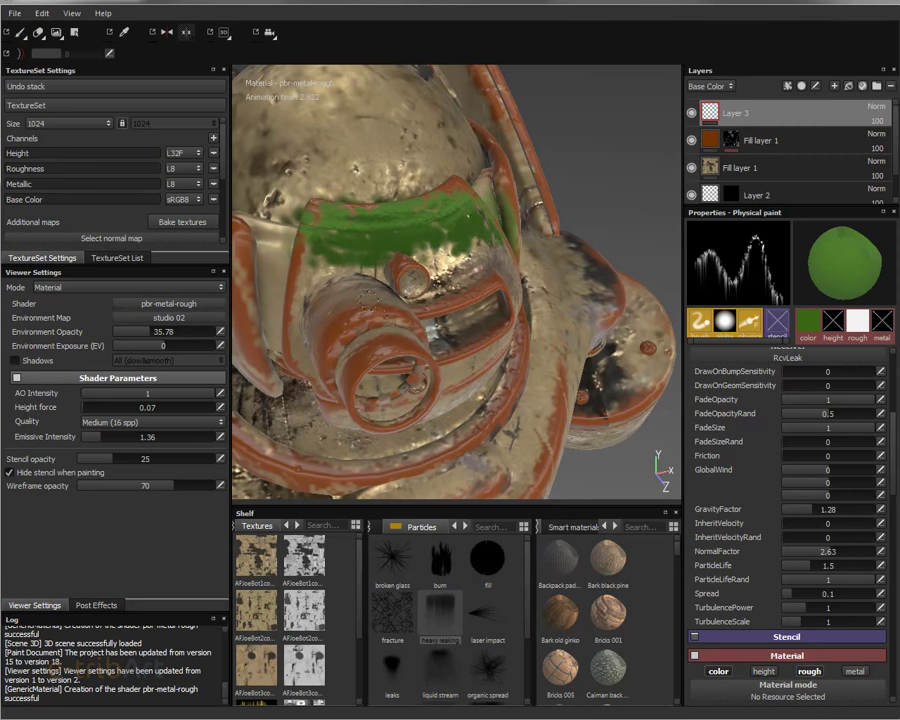
pyautogui.moveTo(333, 258)
pyautogui.keyDown('alt'); pyautogui.mouseDown()
pyautogui.moveTo(352, 340)
pyautogui.moveTo(446, 337)
pyautogui.moveTo(399, 291)
pyautogui.mouseUp(); pyautogui.keyUp('alt')
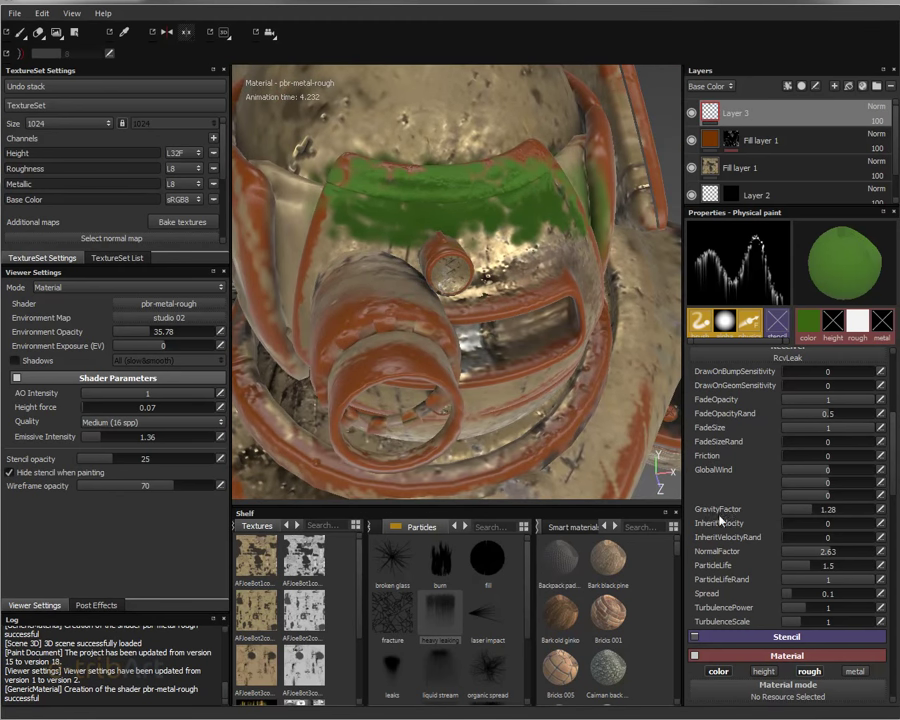
pyautogui.click(817, 557)
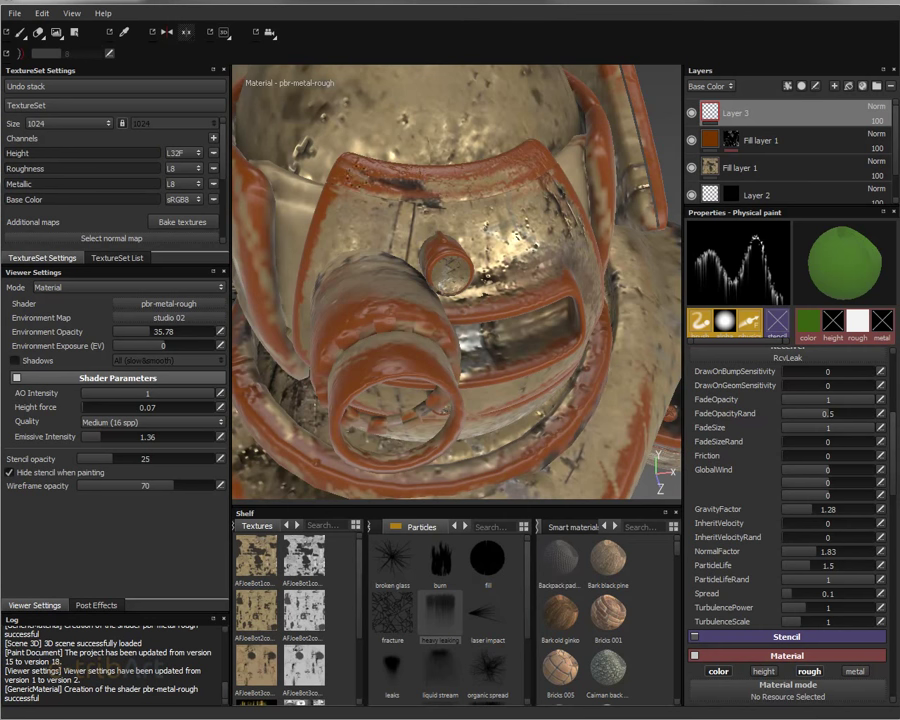
pyautogui.moveTo(246, 120)
pyautogui.mouseDown()
pyautogui.moveTo(320, 132)
pyautogui.moveTo(355, 132)
pyautogui.moveTo(370, 120)
pyautogui.mouseUp()
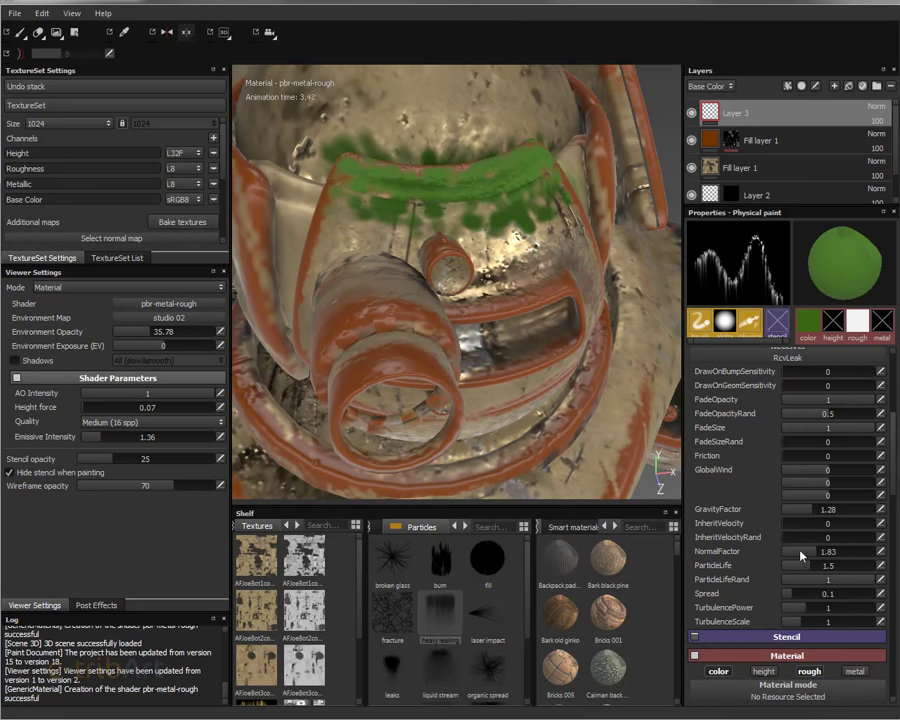
# Raise GravityFactor to 2.53, repaint the visor-top leak, and set NormalFactor to 1.18
pyautogui.moveTo(826, 510); pyautogui.dragTo(836, 514)
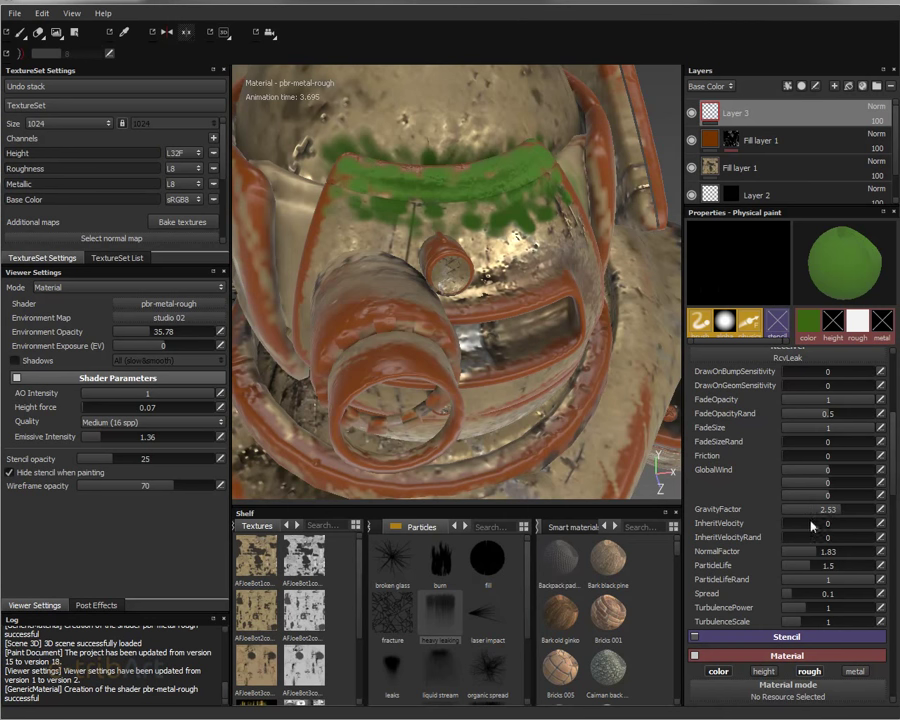
pyautogui.hotkey('ctrl', 'z')
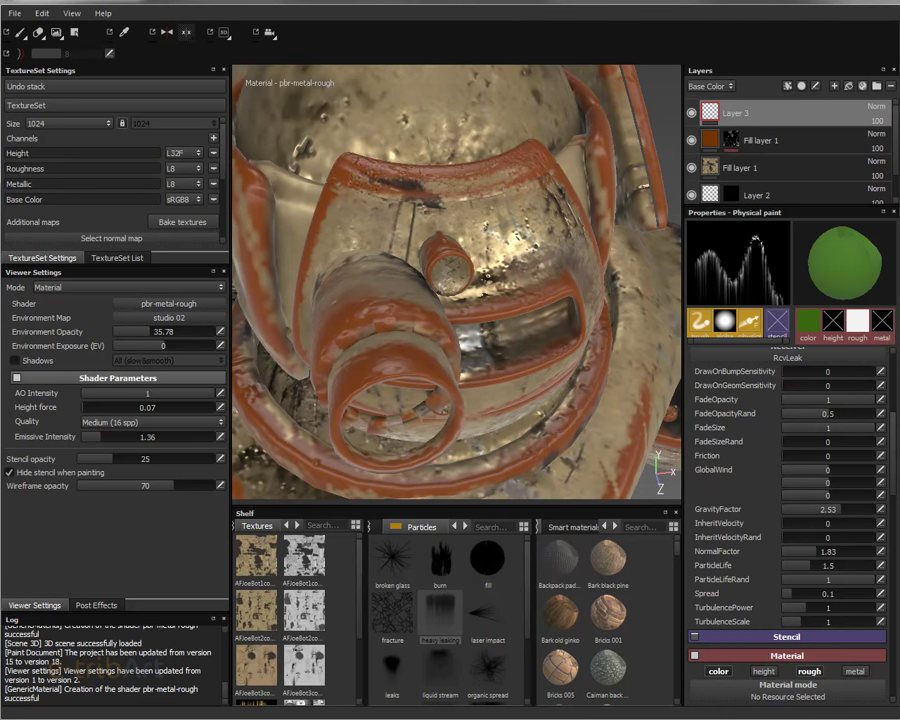
pyautogui.moveTo(335, 185); pyautogui.dragTo(545, 150)
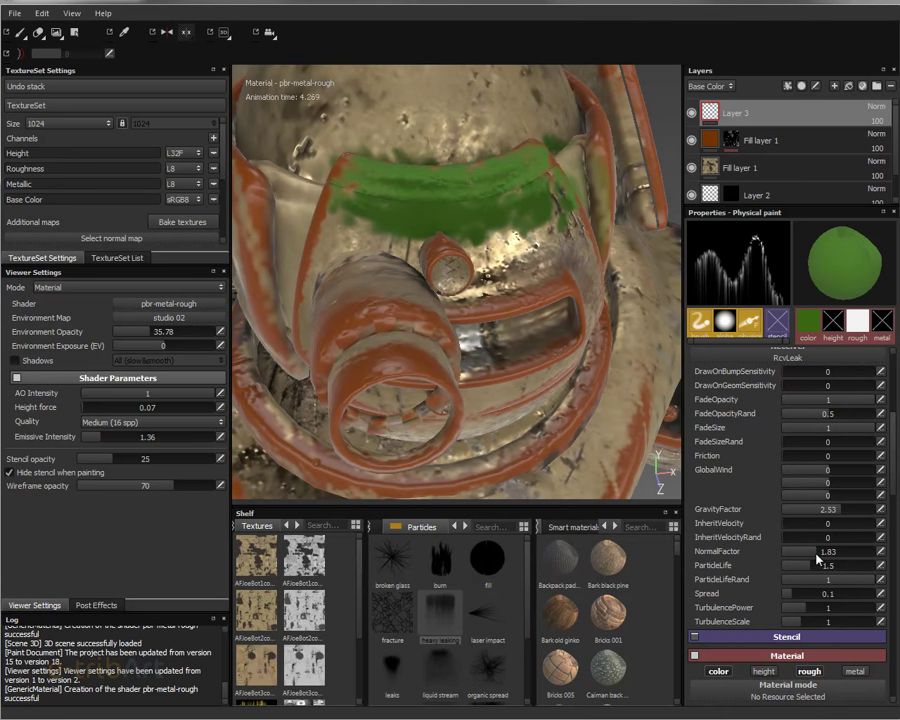
pyautogui.moveTo(818, 560); pyautogui.dragTo(810, 558)
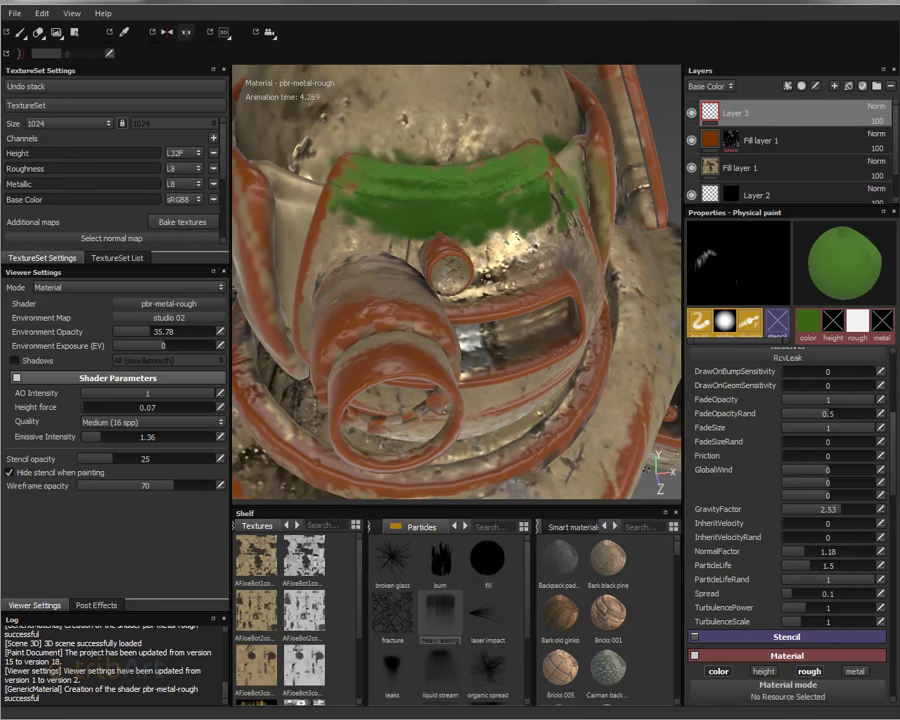
pyautogui.moveTo(806, 560); pyautogui.dragTo(803, 560)
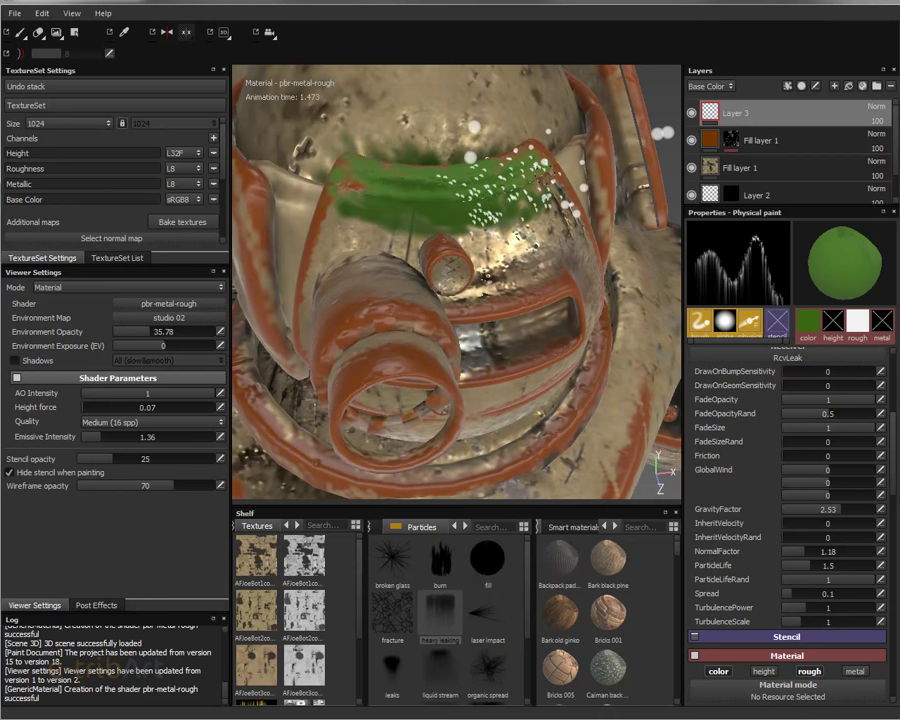
# Paint more green leaks onto the visor, inspect them from several angles, then undo
pyautogui.keyDown('alt'); pyautogui.moveTo(490, 300); pyautogui.dragTo(582, 264); pyautogui.keyUp('alt')
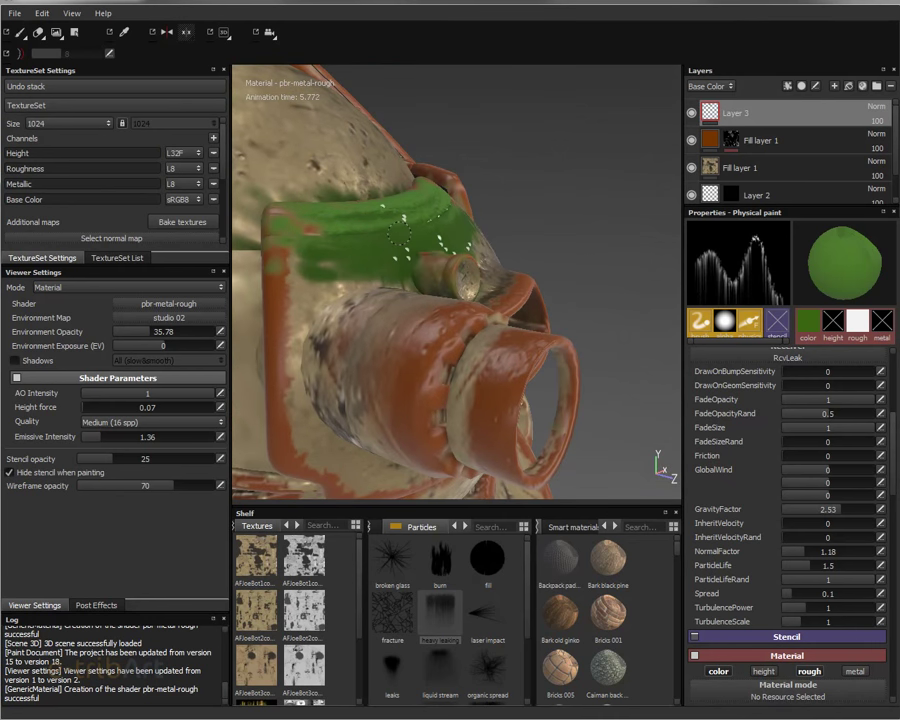
pyautogui.keyDown('alt'); pyautogui.moveTo(370, 244); pyautogui.dragTo(354, 262); pyautogui.keyUp('alt')
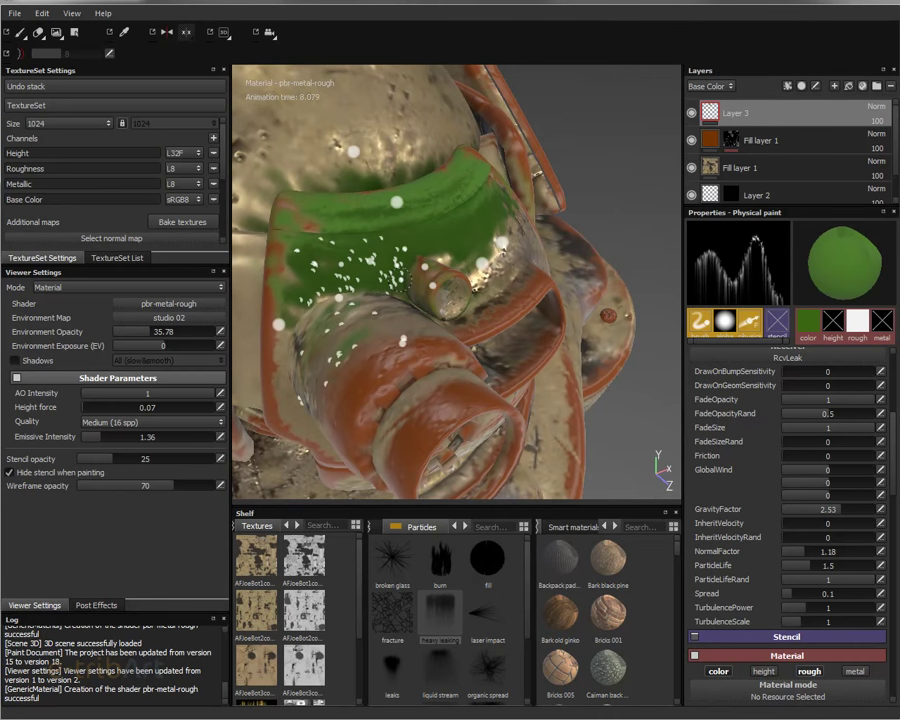
pyautogui.moveTo(304, 280)
pyautogui.keyDown('alt'); pyautogui.mouseDown()
pyautogui.moveTo(341, 311)
pyautogui.moveTo(316, 333)
pyautogui.moveTo(287, 295)
pyautogui.moveTo(330, 290)
pyautogui.mouseUp(); pyautogui.keyUp('alt')
pyautogui.moveTo(500, 320)
pyautogui.mouseDown()
pyautogui.moveTo(549, 335)
pyautogui.moveTo(506, 367)
pyautogui.moveTo(506, 348)
pyautogui.mouseUp()
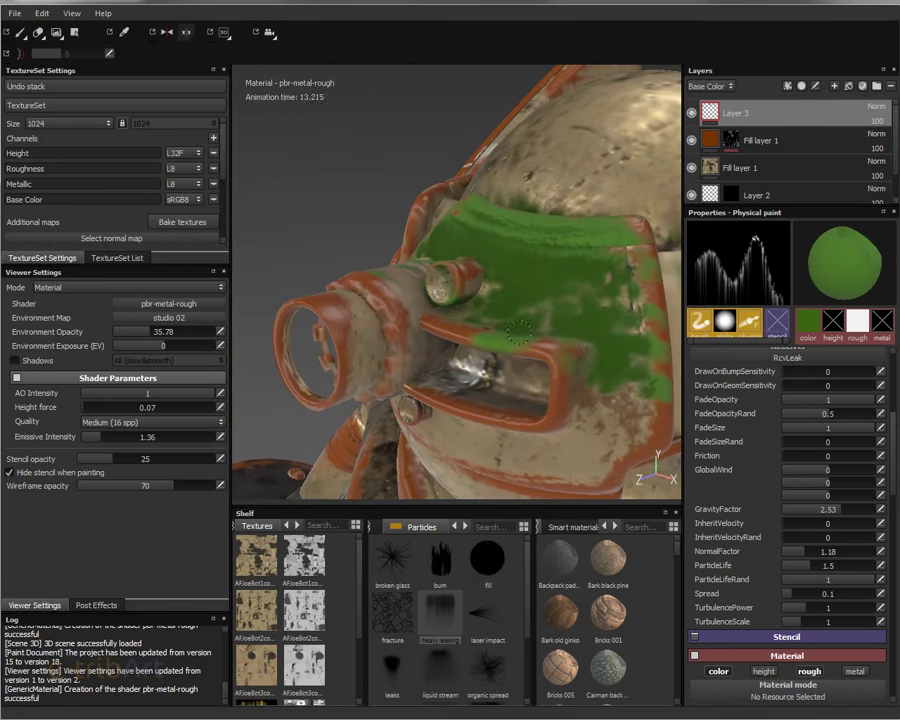
pyautogui.keyDown('alt'); pyautogui.moveTo(556, 389); pyautogui.dragTo(556, 389); pyautogui.keyUp('alt')
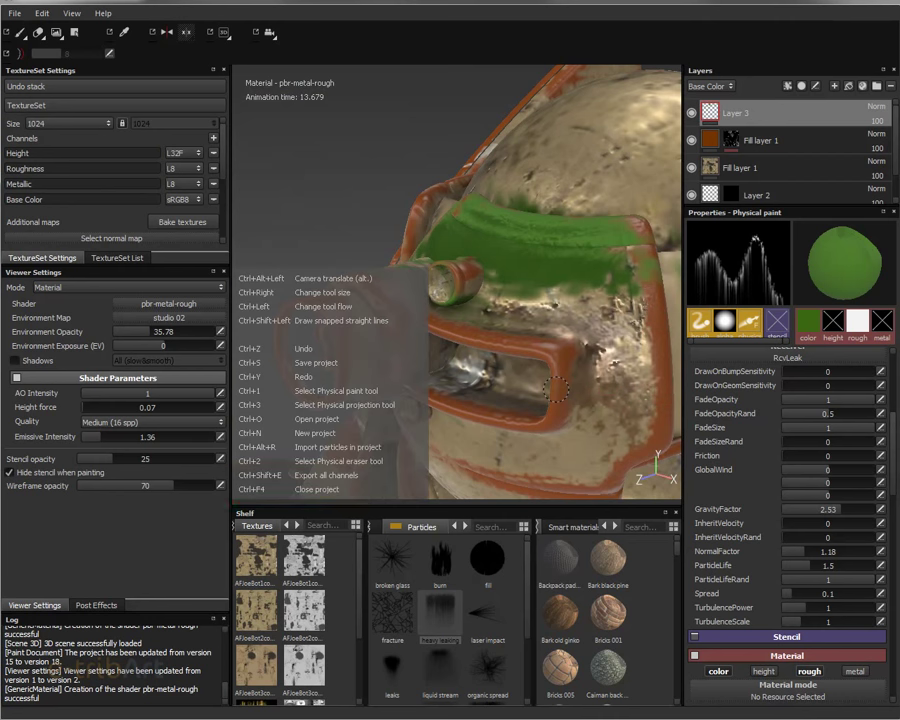
pyautogui.hotkey('ctrl', 'z')
pyautogui.hotkey('ctrl', 'z')
# Drop NormalFactor to 0, paint fresh green leaks along the visor band, then undo them
pyautogui.moveTo(556, 389)
pyautogui.keyDown('alt'); pyautogui.mouseDown()
pyautogui.moveTo(628, 362)
pyautogui.moveTo(503, 260)
pyautogui.mouseUp(); pyautogui.keyUp('alt')
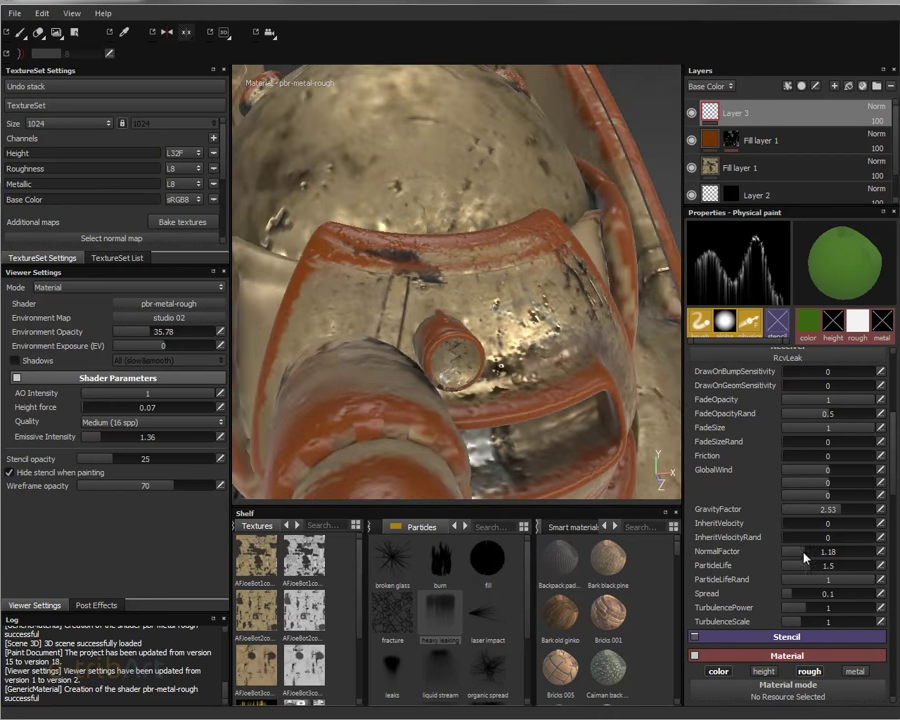
pyautogui.moveTo(818, 558); pyautogui.dragTo(773, 556)
pyautogui.click(530, 265)
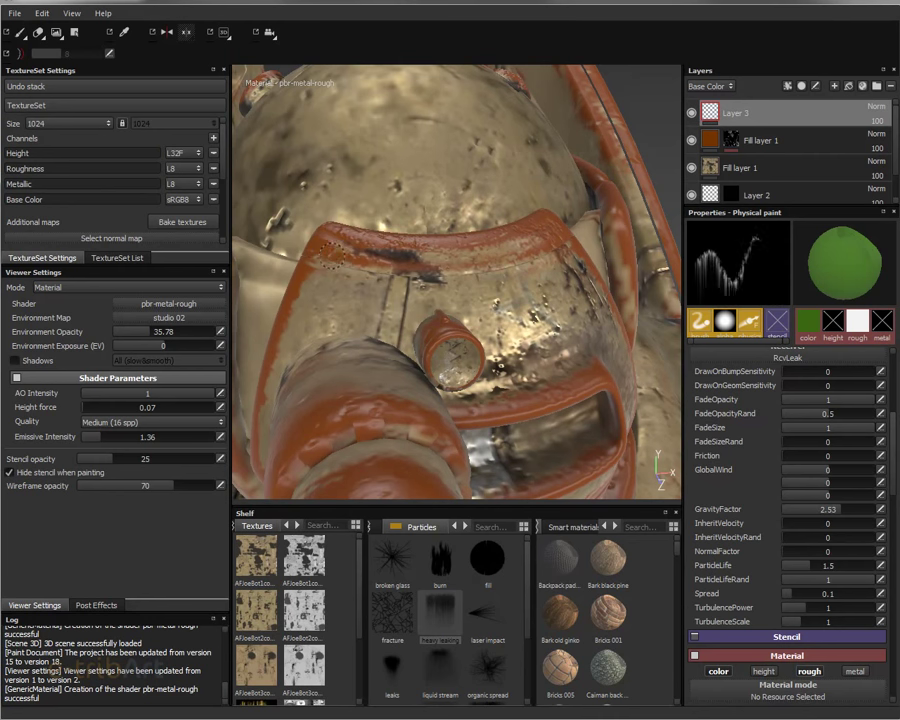
pyautogui.moveTo(530, 265)
pyautogui.keyDown('alt'); pyautogui.mouseDown()
pyautogui.moveTo(488, 420)
pyautogui.moveTo(408, 410)
pyautogui.moveTo(432, 402)
pyautogui.moveTo(516, 292)
pyautogui.mouseUp(); pyautogui.keyUp('alt')
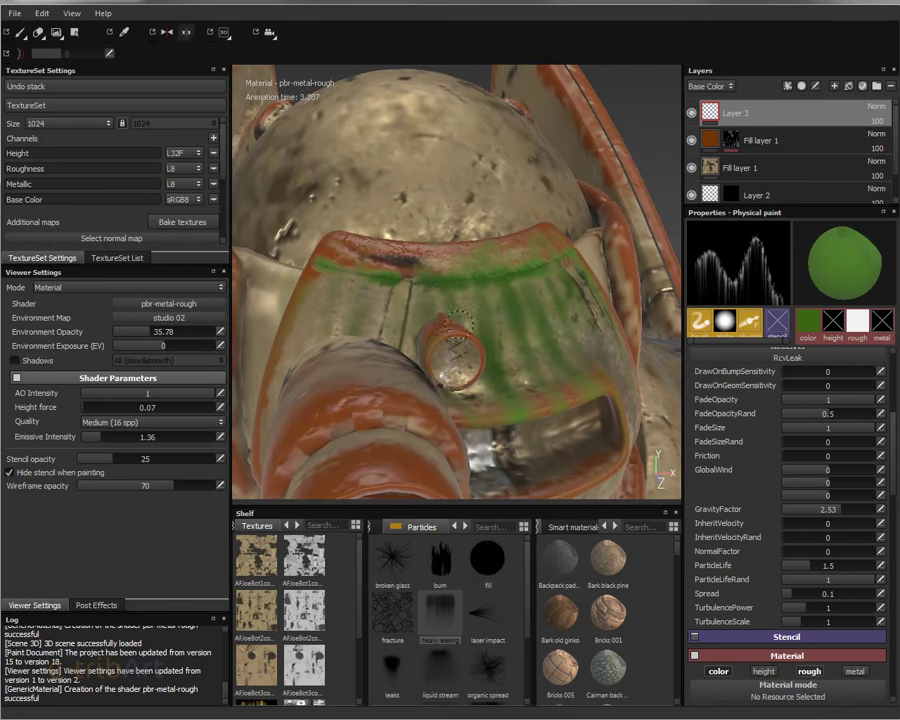
pyautogui.click(516, 292)
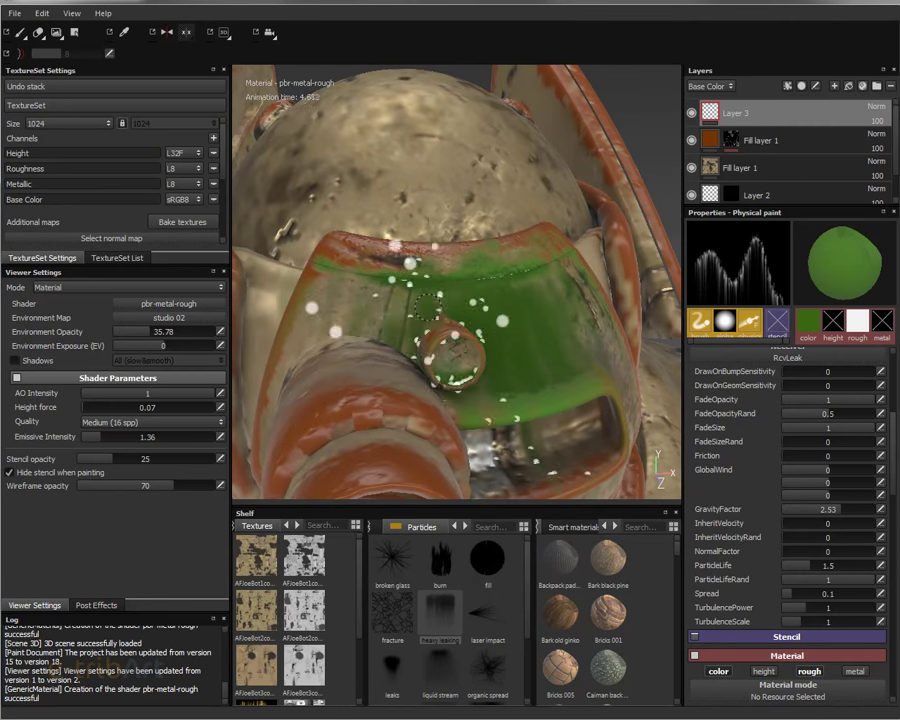
pyautogui.moveTo(516, 292)
pyautogui.keyDown('alt'); pyautogui.mouseDown()
pyautogui.moveTo(484, 360)
pyautogui.moveTo(408, 366)
pyautogui.moveTo(452, 303)
pyautogui.mouseUp(); pyautogui.keyUp('alt')
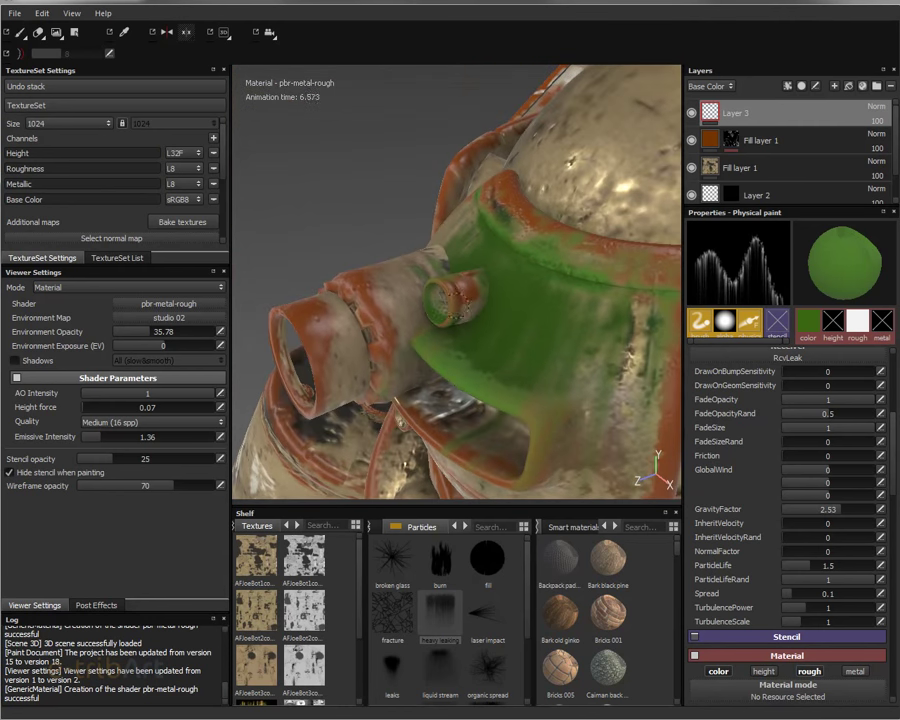
pyautogui.keyDown('alt'); pyautogui.moveTo(491, 381); pyautogui.dragTo(610, 366); pyautogui.keyUp('alt')
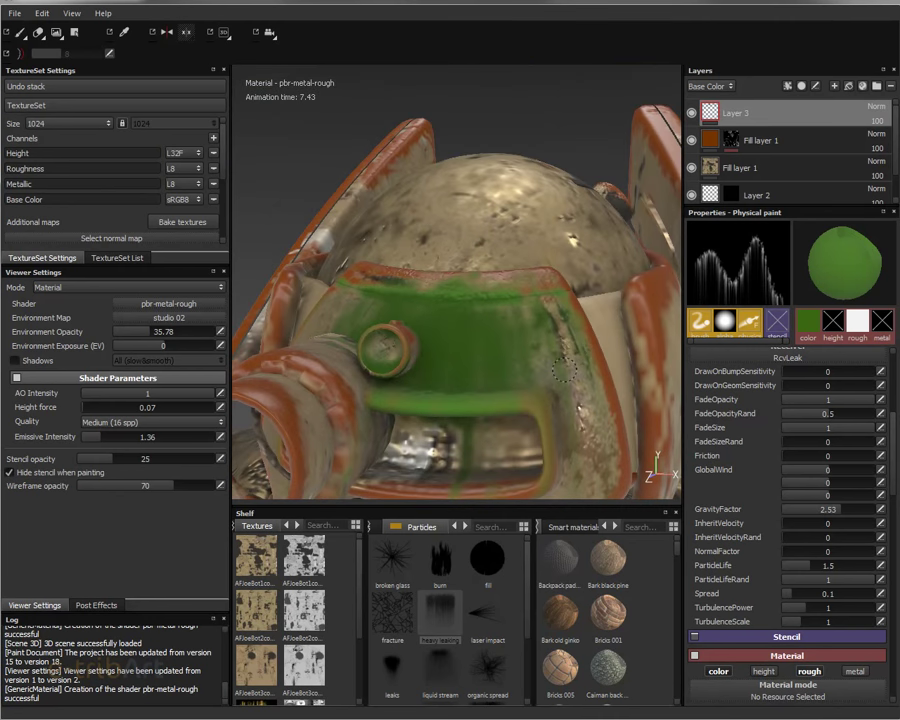
pyautogui.hotkey('ctrl', 'z')
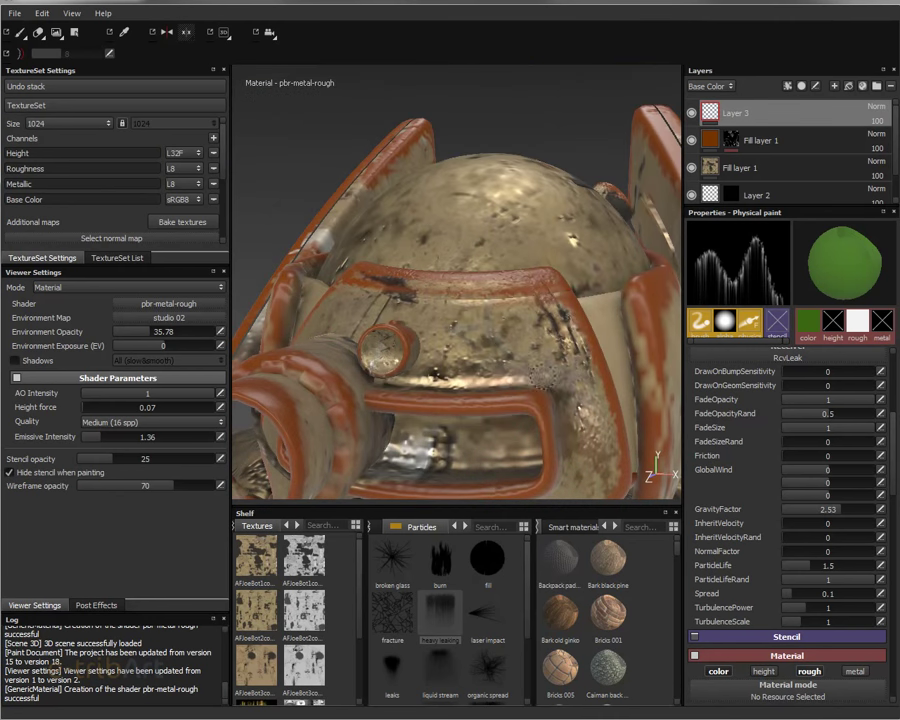
# Set NormalFactor to 3.63 and GravityFactor to 3.36
pyautogui.keyDown('alt'); pyautogui.moveTo(493, 376); pyautogui.dragTo(545, 393); pyautogui.keyUp('alt')
pyautogui.moveTo(822, 557); pyautogui.dragTo(851, 557)
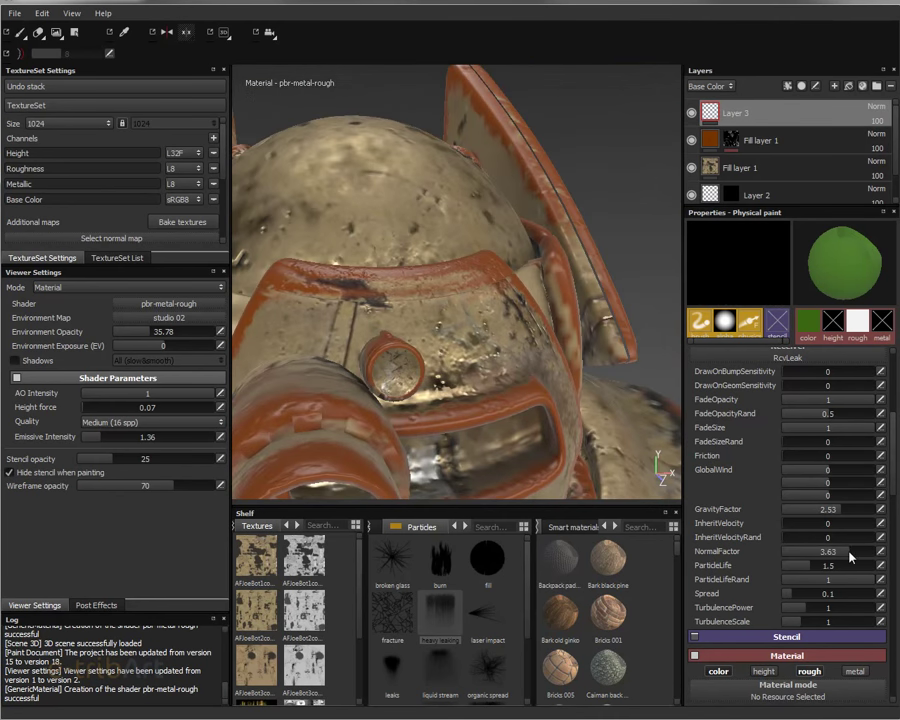
pyautogui.moveTo(820, 510); pyautogui.dragTo(856, 510)
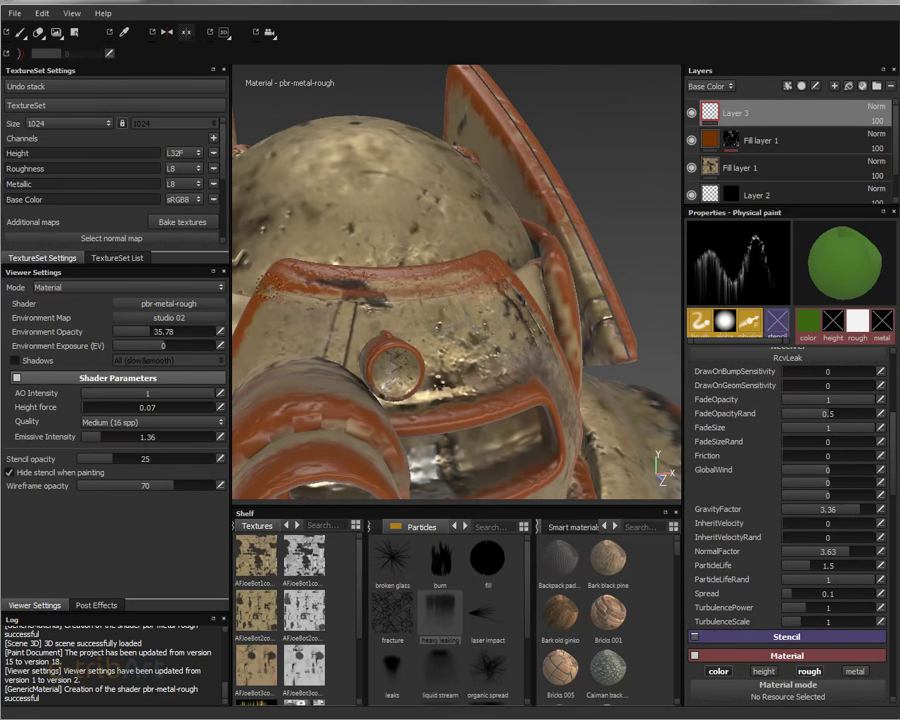
# Paint green leaks down the visor front and inspect them from the side and front
pyautogui.click(393, 282)
pyautogui.moveTo(393, 282)
pyautogui.keyDown('alt'); pyautogui.mouseDown()
pyautogui.moveTo(412, 418)
pyautogui.moveTo(502, 365)
pyautogui.moveTo(433, 352)
pyautogui.moveTo(340, 290)
pyautogui.moveTo(487, 478)
pyautogui.moveTo(516, 448)
pyautogui.mouseUp(); pyautogui.keyUp('alt')
pyautogui.click(502, 365)
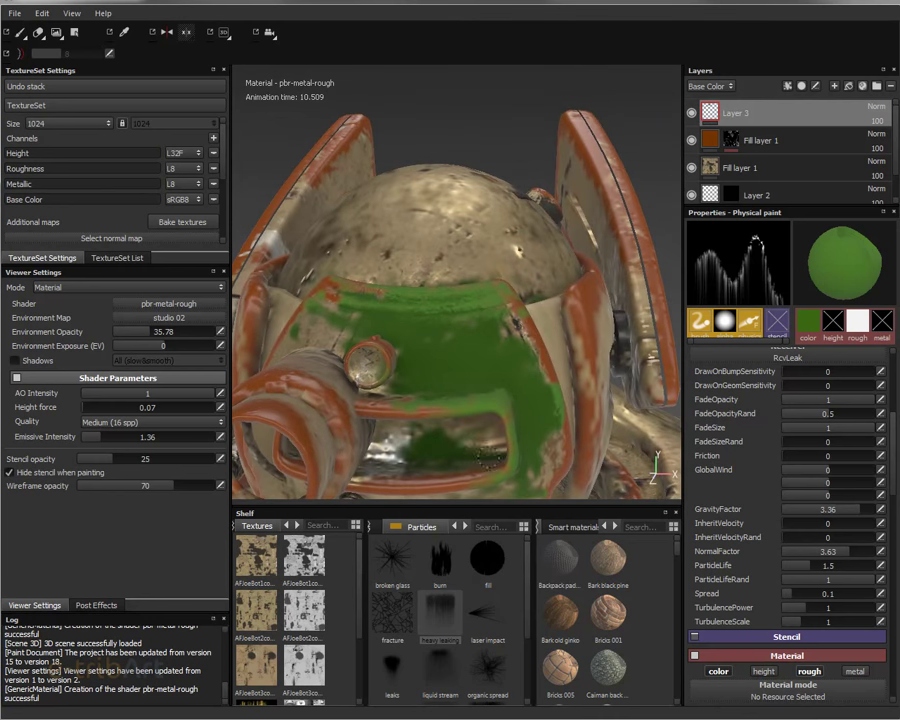
pyautogui.keyDown('alt'); pyautogui.moveTo(488, 458); pyautogui.dragTo(553, 327); pyautogui.keyUp('alt')
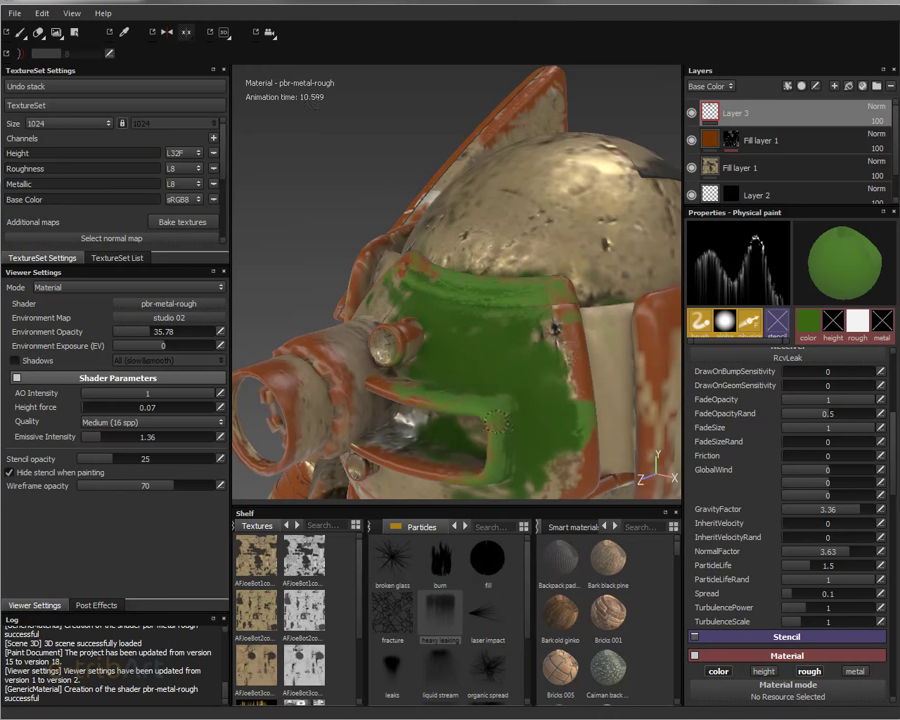
pyautogui.moveTo(453, 464)
pyautogui.keyDown('alt'); pyautogui.mouseDown()
pyautogui.moveTo(458, 540)
pyautogui.moveTo(523, 414)
pyautogui.mouseUp(); pyautogui.keyUp('alt')
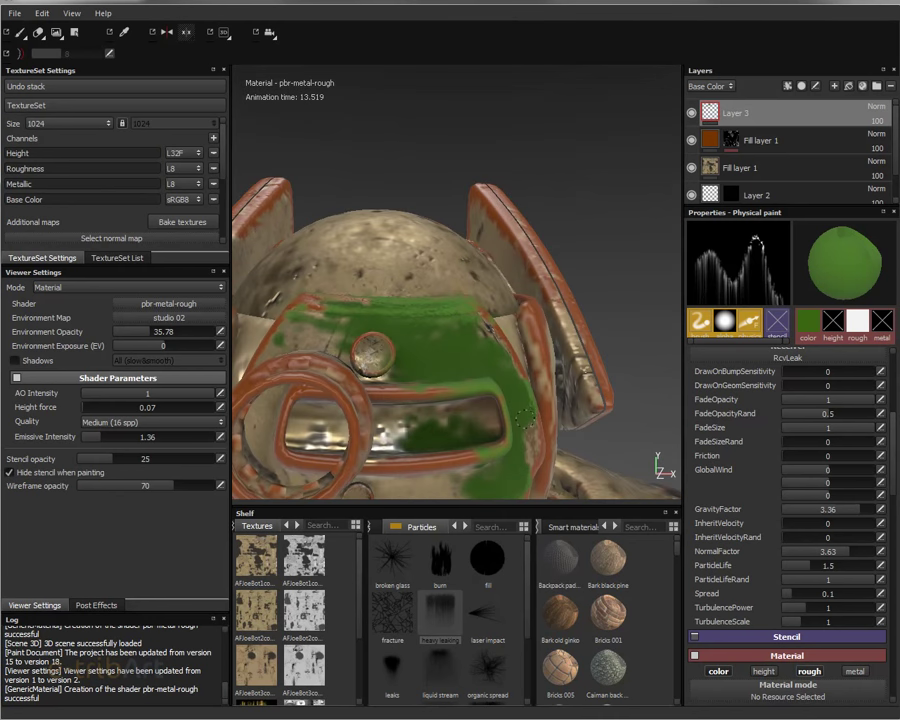
# Undo the green paint and its layer, and frame a front view of the helmet visor
pyautogui.hotkey('ctrl', 'z')
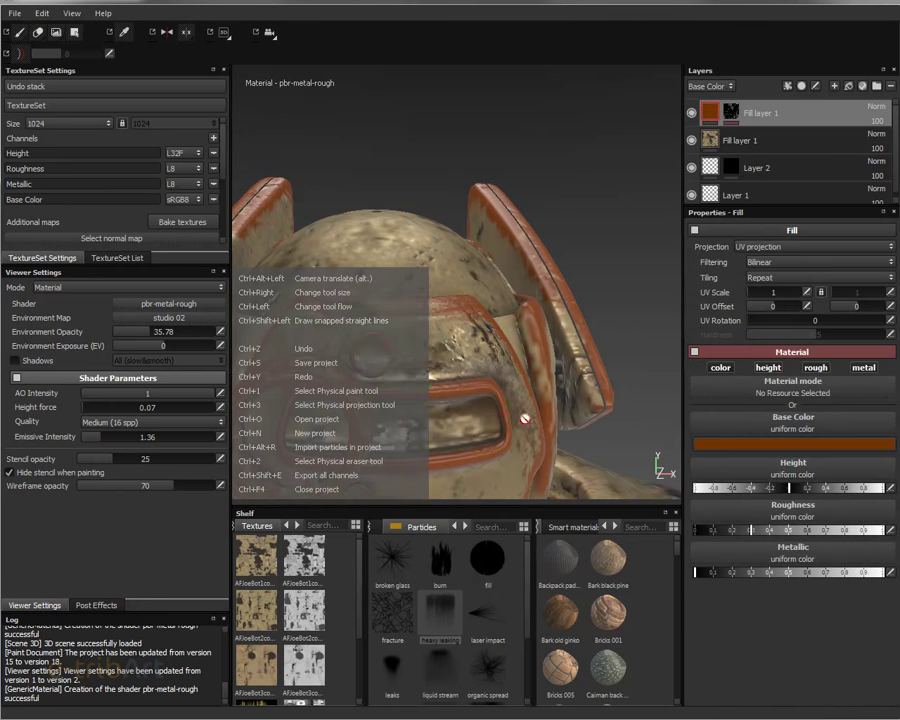
pyautogui.keyDown('alt'); pyautogui.moveTo(524, 420); pyautogui.dragTo(470, 400); pyautogui.keyUp('alt')
pyautogui.keyDown('alt'); pyautogui.moveTo(470, 400); pyautogui.dragTo(425, 392, button='right'); pyautogui.keyUp('alt')
pyautogui.moveTo(425, 392)
pyautogui.keyDown('alt'); pyautogui.mouseDown()
pyautogui.moveTo(526, 340)
pyautogui.moveTo(502, 335)
pyautogui.moveTo(424, 262)
pyautogui.mouseUp(); pyautogui.keyUp('alt')
pyautogui.scroll(-3, 526, 340)
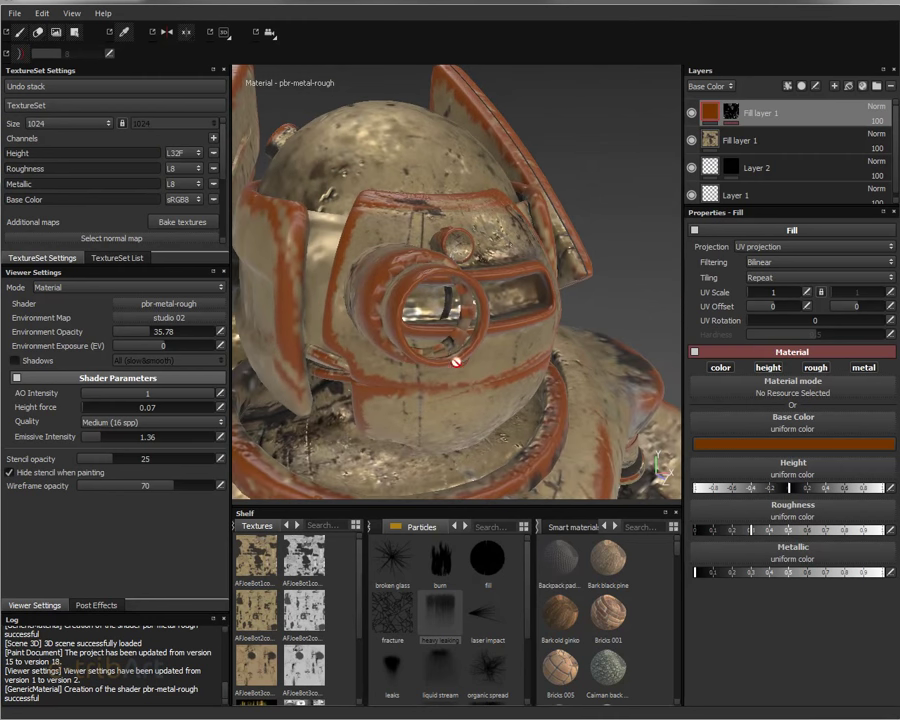
# Choose the fracture particle preset for the physical paint
pyautogui.click(396, 612)
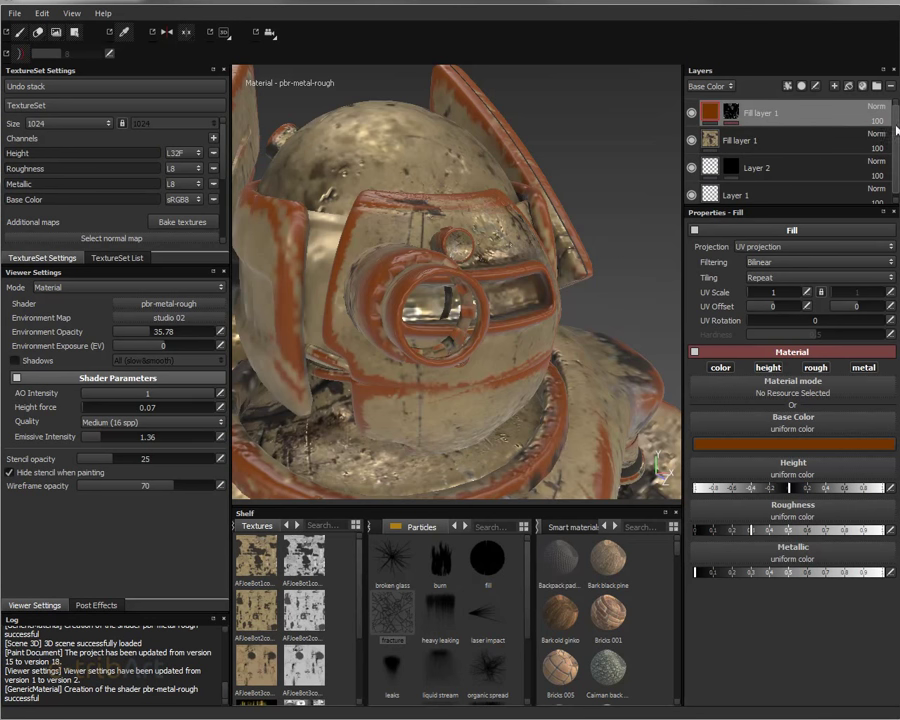
pyautogui.moveTo(474, 230)
pyautogui.keyDown('alt'); pyautogui.mouseDown()
pyautogui.moveTo(465, 263)
pyautogui.moveTo(233, 215)
pyautogui.mouseUp(); pyautogui.keyUp('alt')
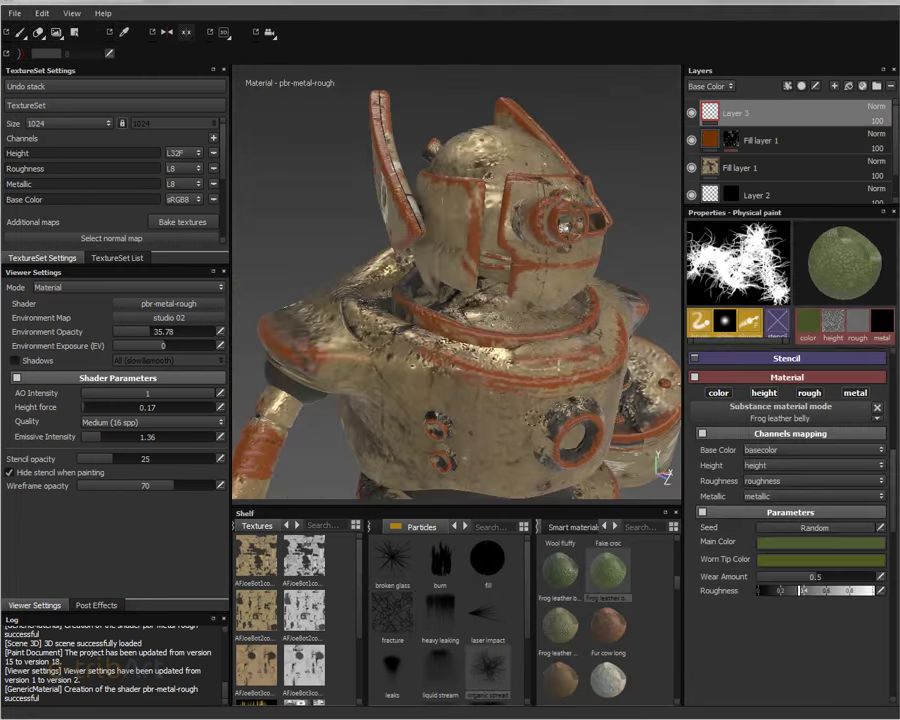
pyautogui.keyDown('alt'); pyautogui.moveTo(467, 427); pyautogui.dragTo(520, 430); pyautogui.keyUp('alt')
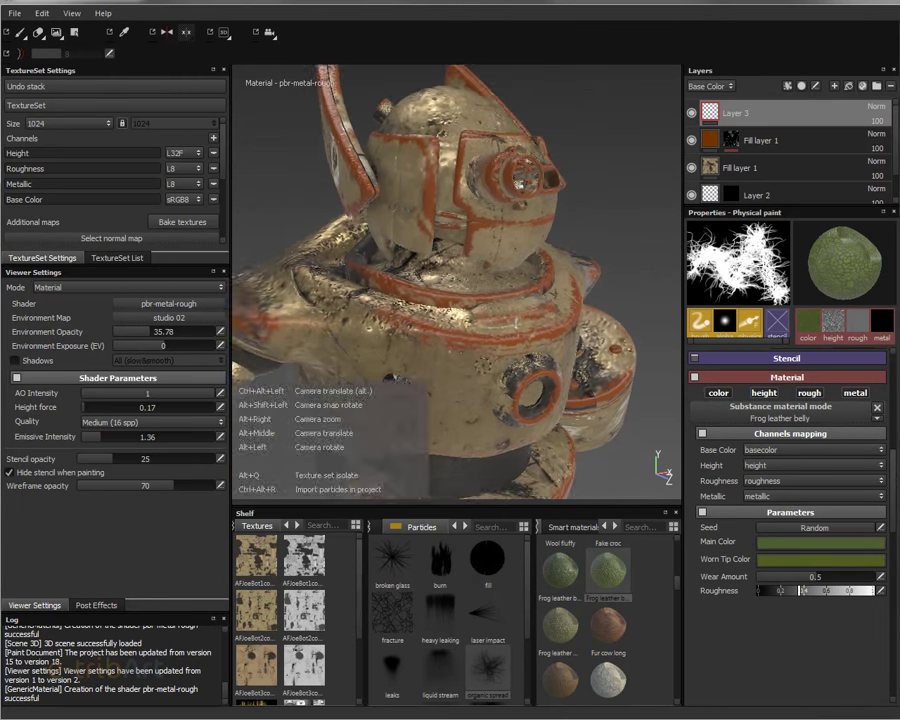
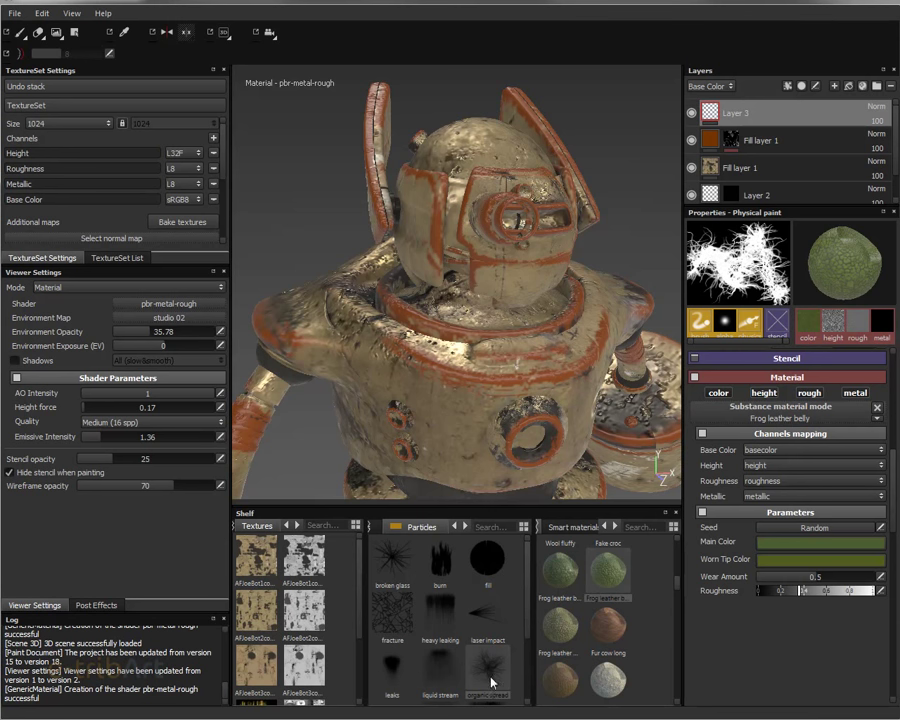
# Reduce the Brush - basic Size of the physical paint brush from 2.53 to 1.44
pyautogui.scroll(5, 893, 405)
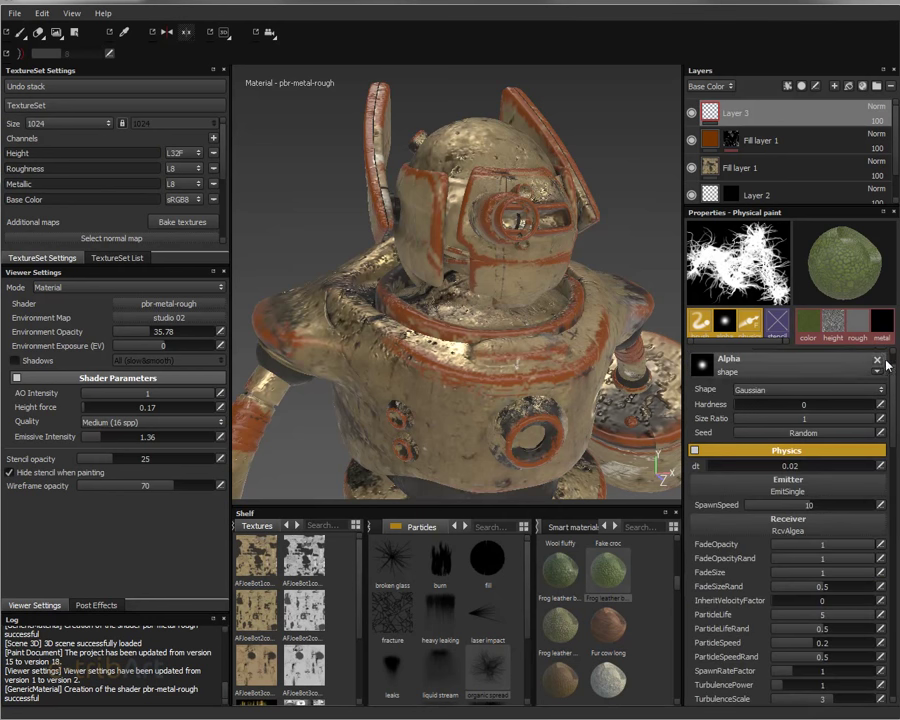
pyautogui.scroll(1, 780, 400)
pyautogui.moveTo(772, 375); pyautogui.dragTo(769, 377)
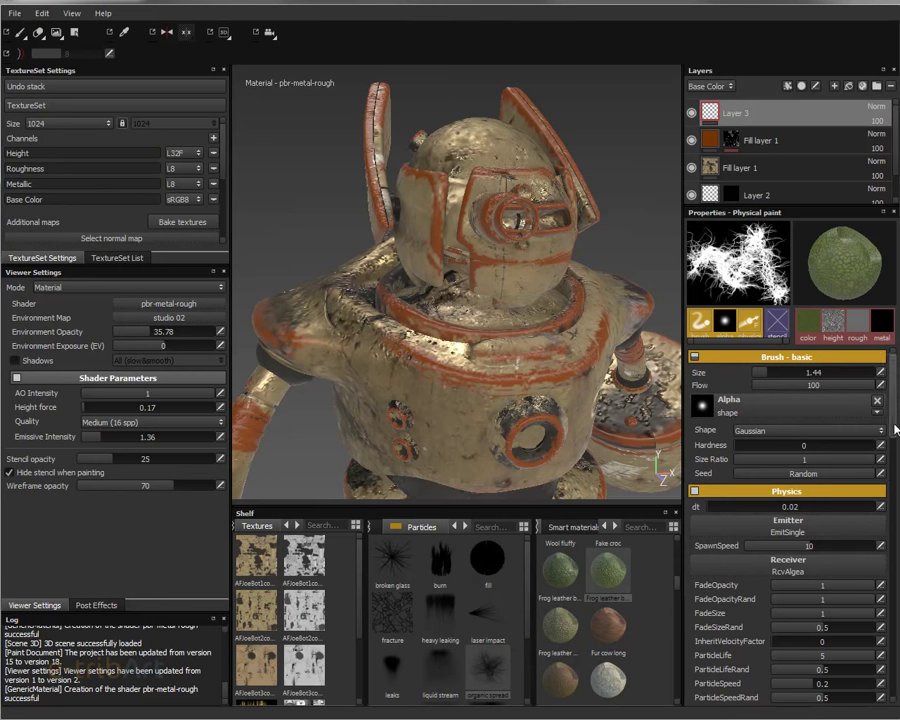
pyautogui.scroll(-1, 892, 426)
pyautogui.moveTo(895, 445); pyautogui.dragTo(893, 470)
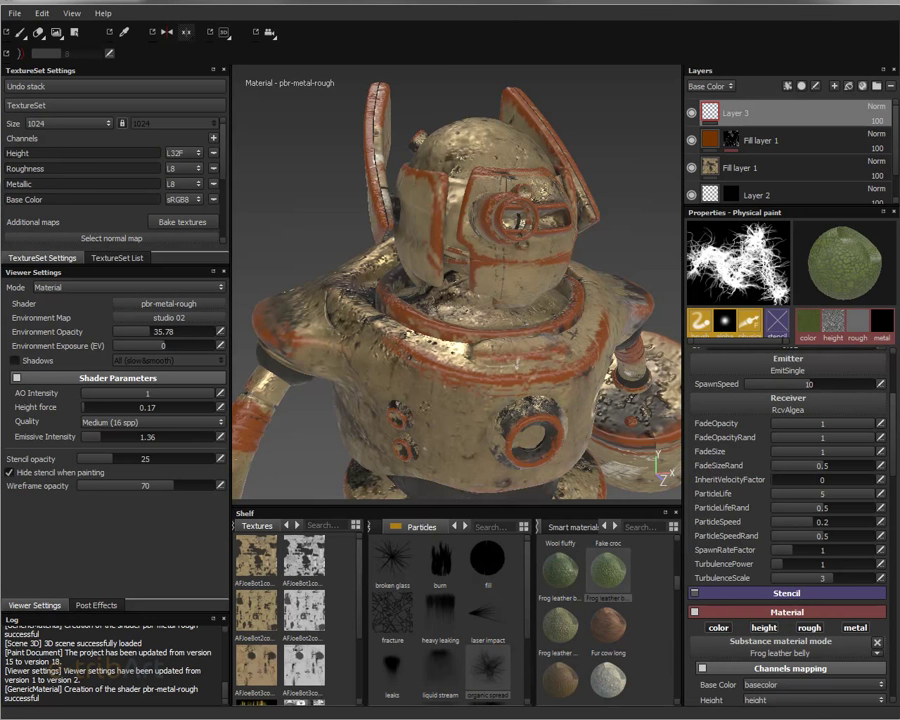
pyautogui.click(508, 384)
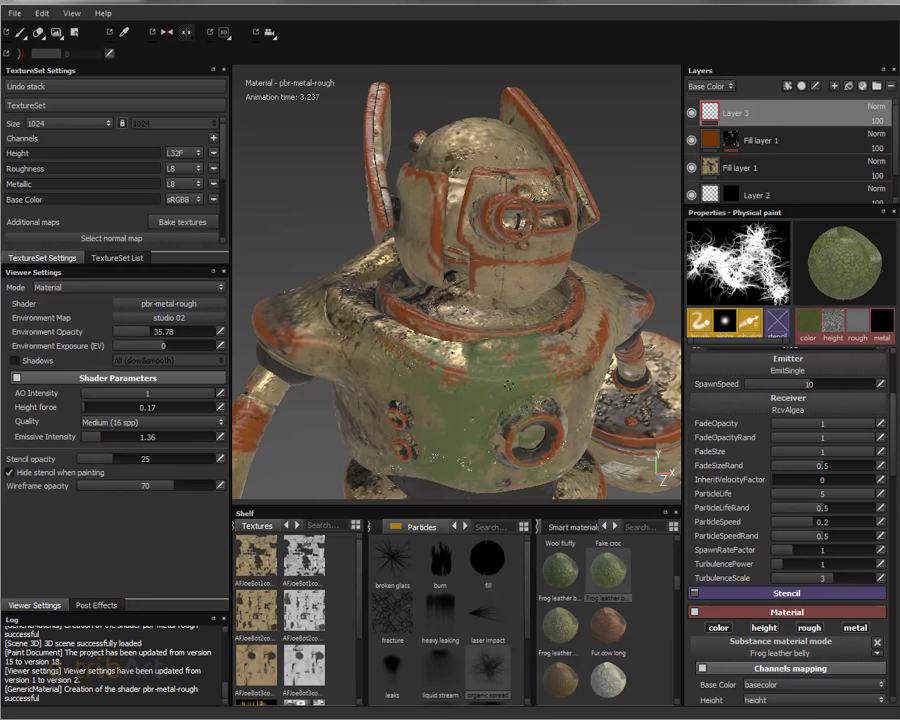
pyautogui.moveTo(508, 384)
pyautogui.keyDown('alt'); pyautogui.mouseDown()
pyautogui.moveTo(545, 410)
pyautogui.moveTo(530, 400)
pyautogui.mouseUp(); pyautogui.keyUp('alt')
pyautogui.keyDown('alt'); pyautogui.moveTo(526, 400); pyautogui.dragTo(517, 308, button='middle'); pyautogui.keyUp('alt')
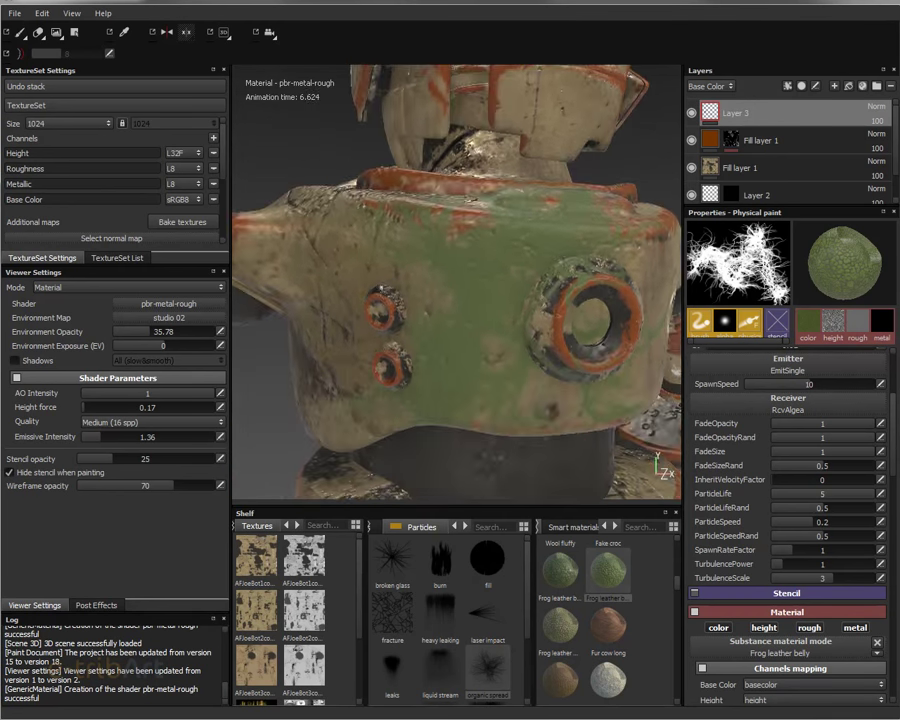
pyautogui.keyDown('alt'); pyautogui.moveTo(517, 308); pyautogui.dragTo(481, 354); pyautogui.keyUp('alt')
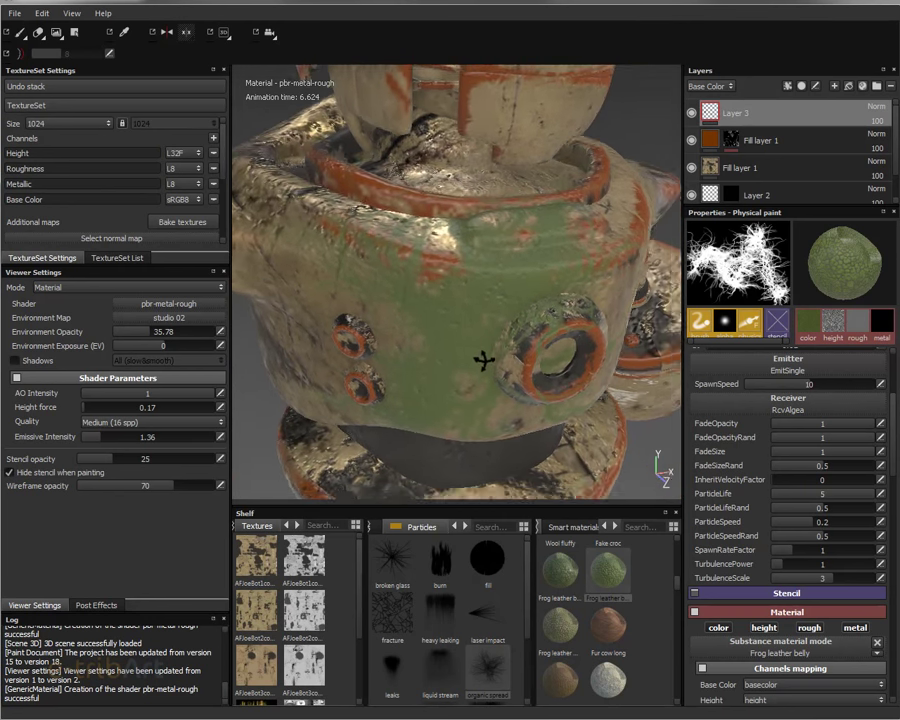
pyautogui.moveTo(85, 413)
pyautogui.mouseDown()
pyautogui.moveTo(101, 415)
pyautogui.moveTo(88, 404)
pyautogui.moveTo(85, 414)
pyautogui.moveTo(85, 401)
pyautogui.mouseUp()
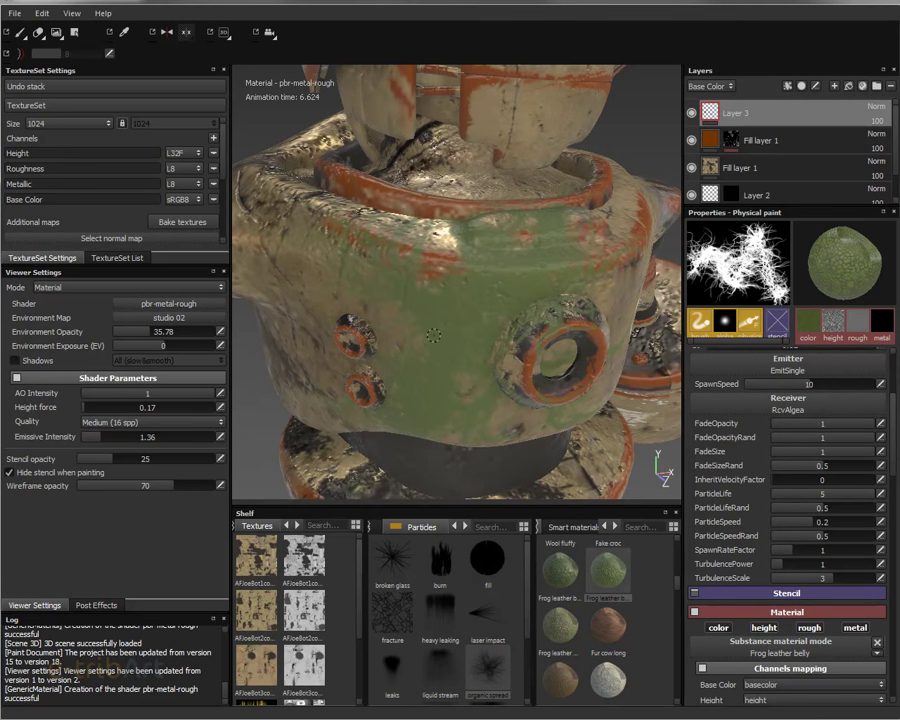
pyautogui.hotkey('ctrl', 'z')
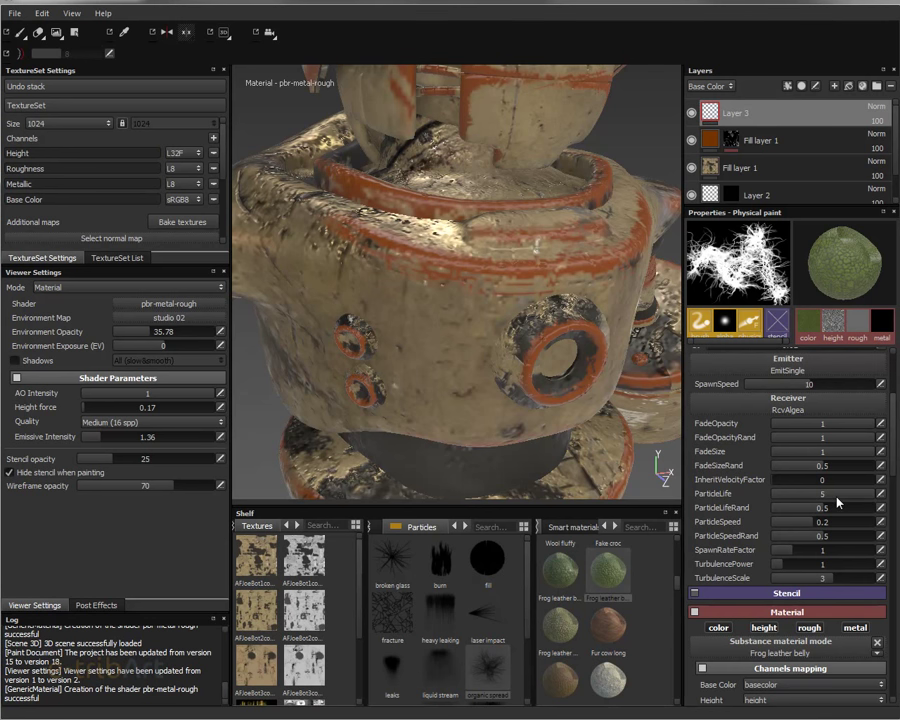
# Shorten ParticleLife to 1.2, undoing a test spray on the chest
pyautogui.moveTo(838, 503); pyautogui.dragTo(826, 502)
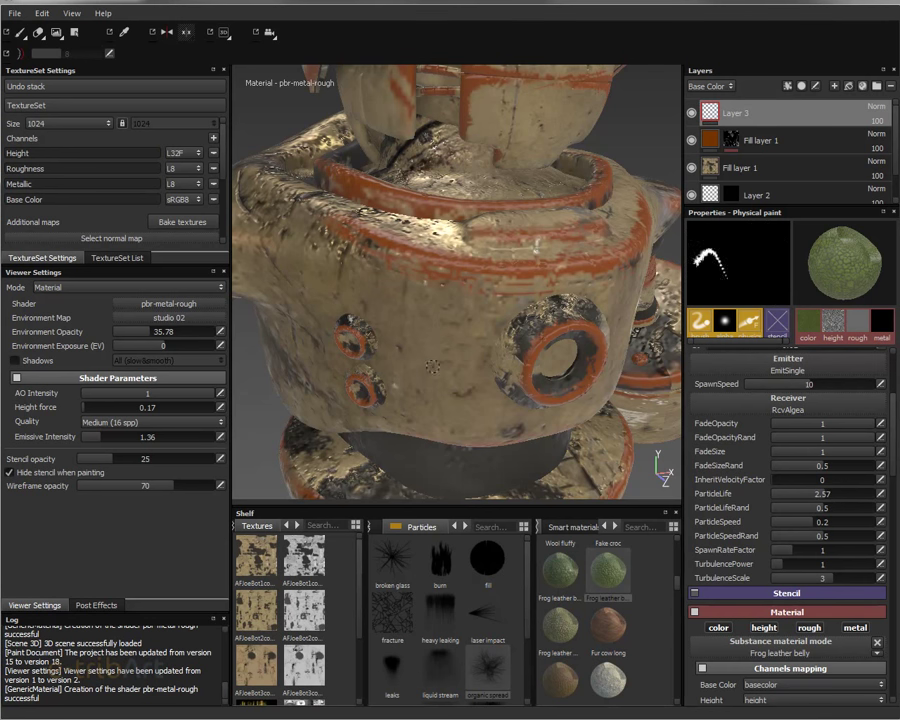
pyautogui.click(452, 338)
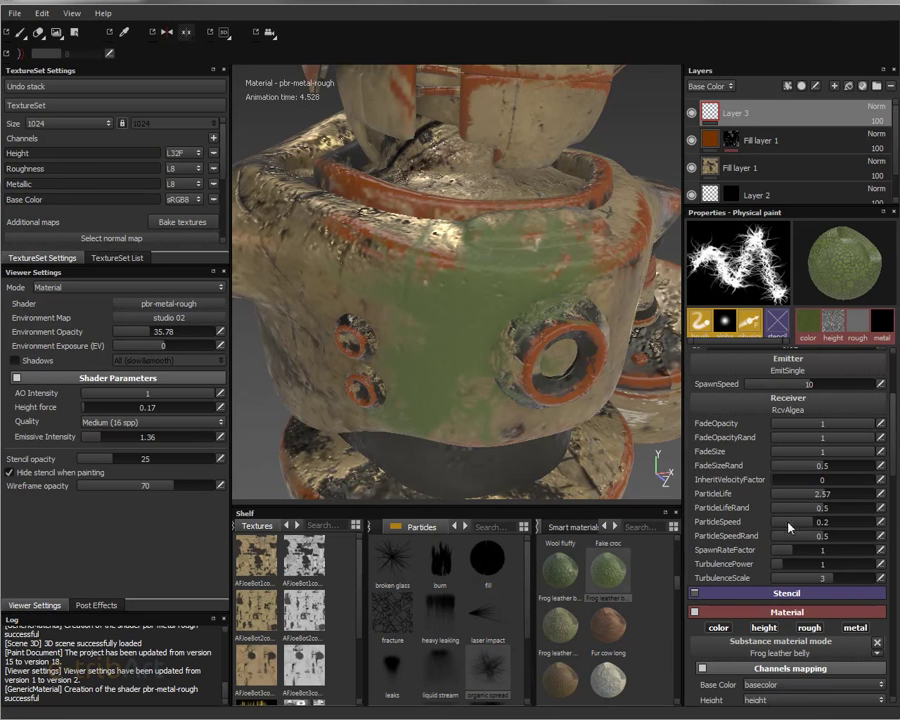
pyautogui.hotkey('ctrl', 'z')
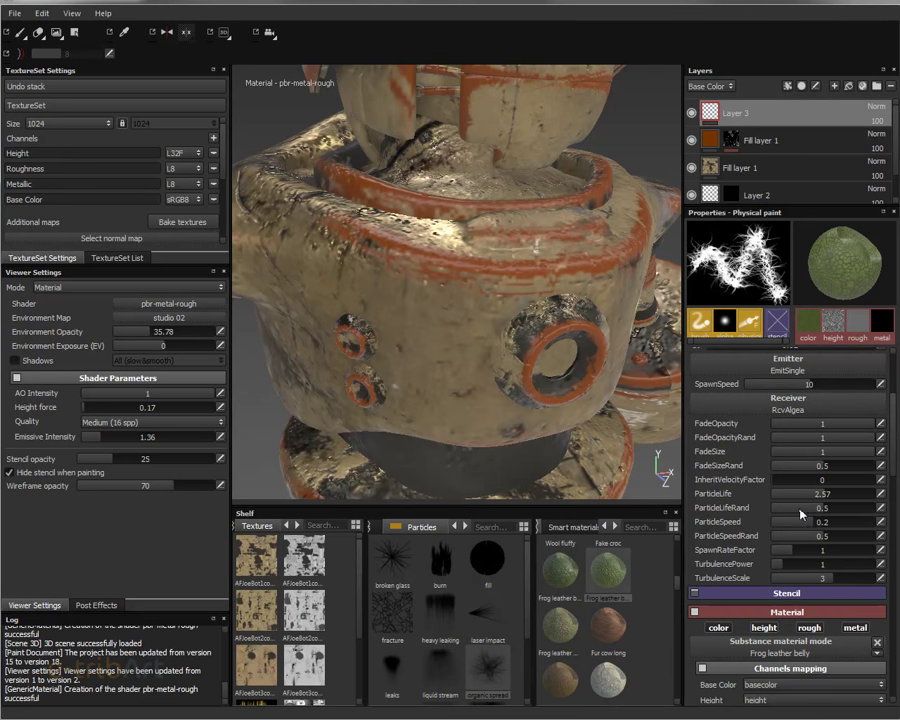
pyautogui.moveTo(815, 501); pyautogui.dragTo(798, 501)
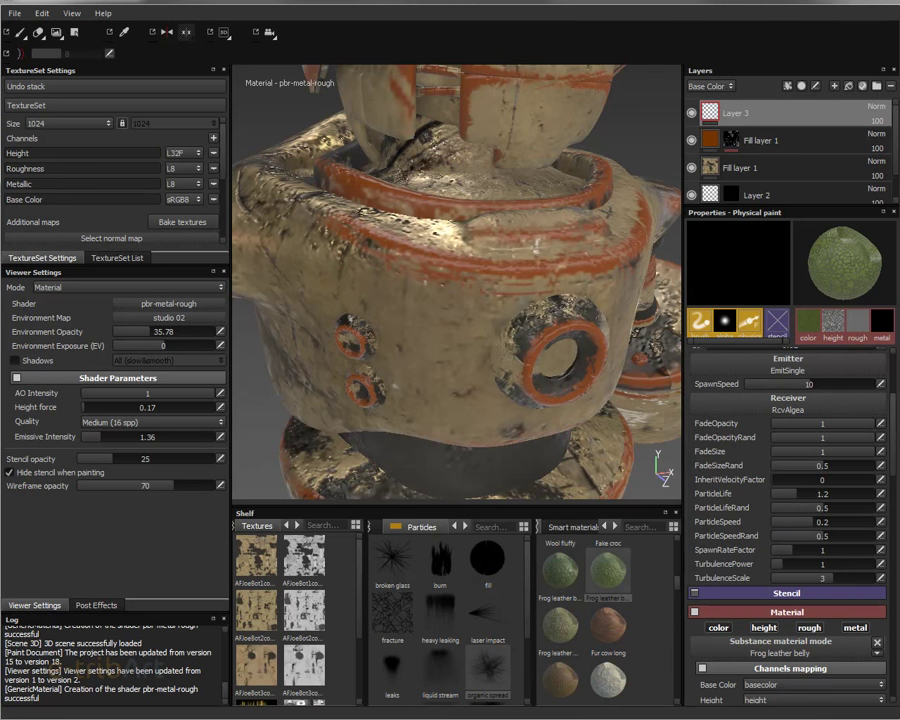
# Spray a green frog-leather patch onto the chest, then shrink the brush size to 0.43
pyautogui.moveTo(400, 250); pyautogui.dragTo(298, 264)
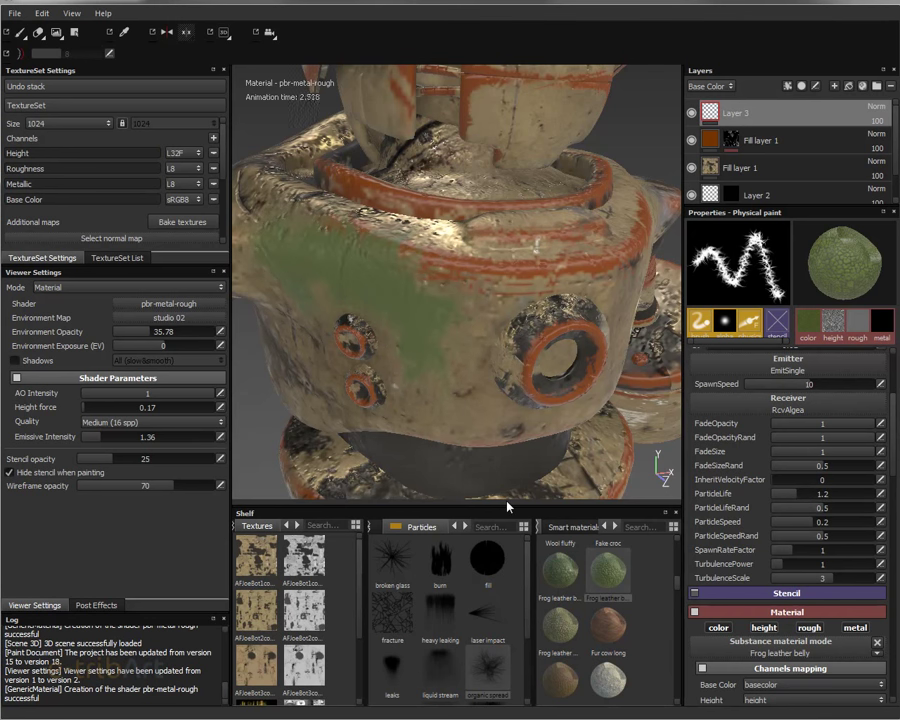
pyautogui.hotkey('ctrl', 'z')
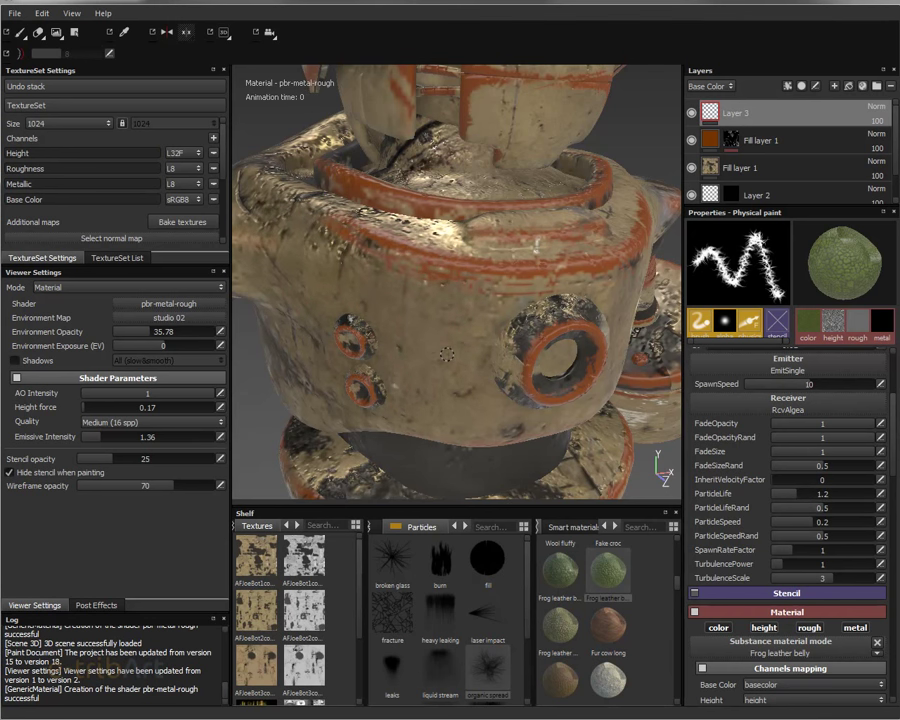
pyautogui.click(451, 380)
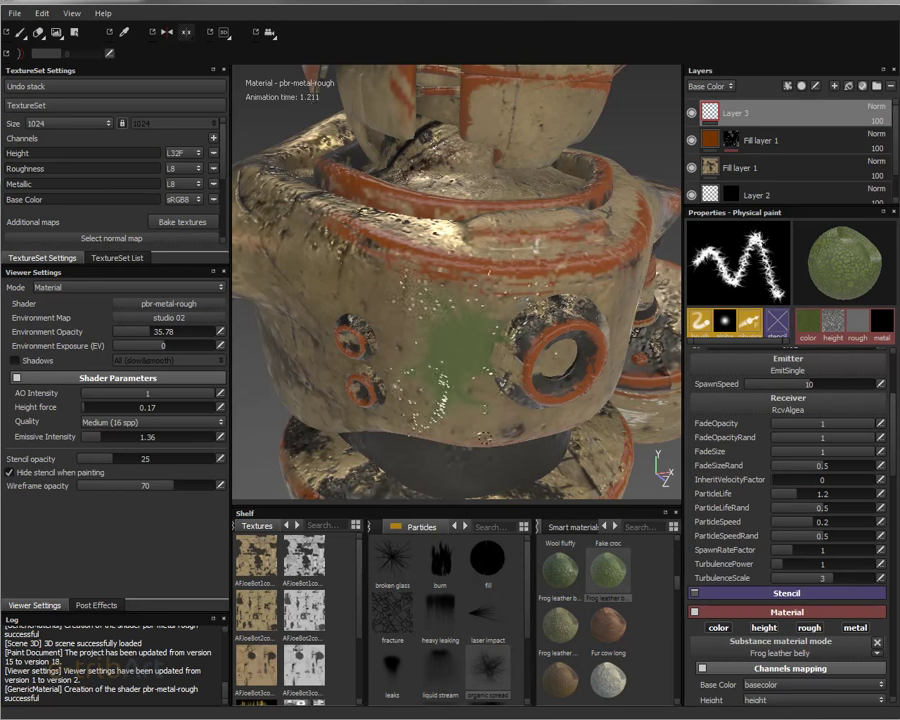
pyautogui.moveTo(421, 373)
pyautogui.keyDown('alt'); pyautogui.mouseDown()
pyautogui.moveTo(448, 366)
pyautogui.moveTo(433, 365)
pyautogui.mouseUp(); pyautogui.keyUp('alt')
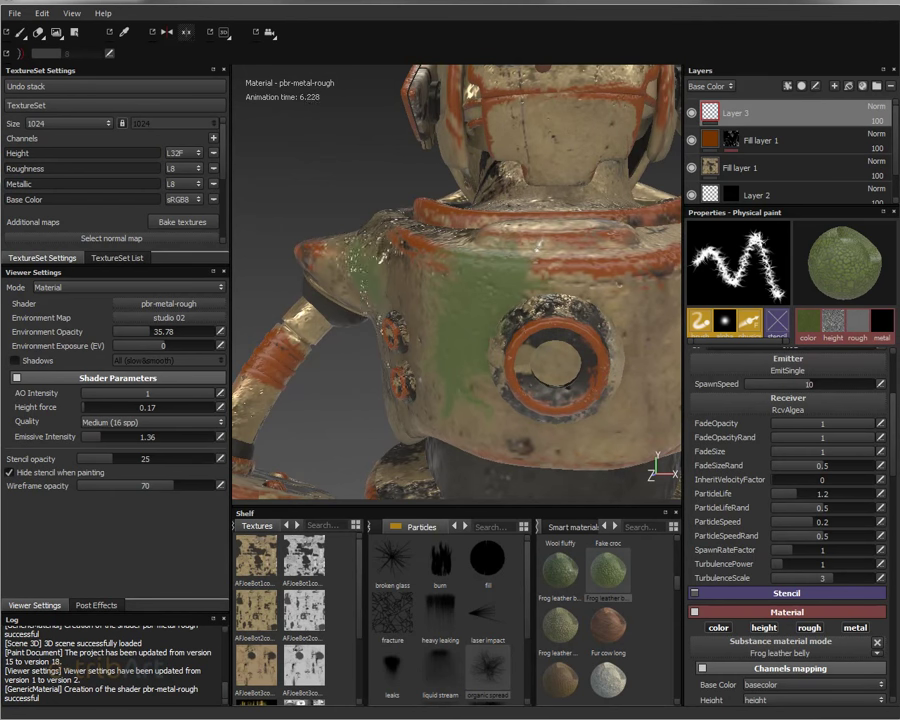
pyautogui.moveTo(440, 350)
pyautogui.keyDown('alt'); pyautogui.mouseDown()
pyautogui.moveTo(476, 354)
pyautogui.moveTo(455, 380)
pyautogui.mouseUp(); pyautogui.keyUp('alt')
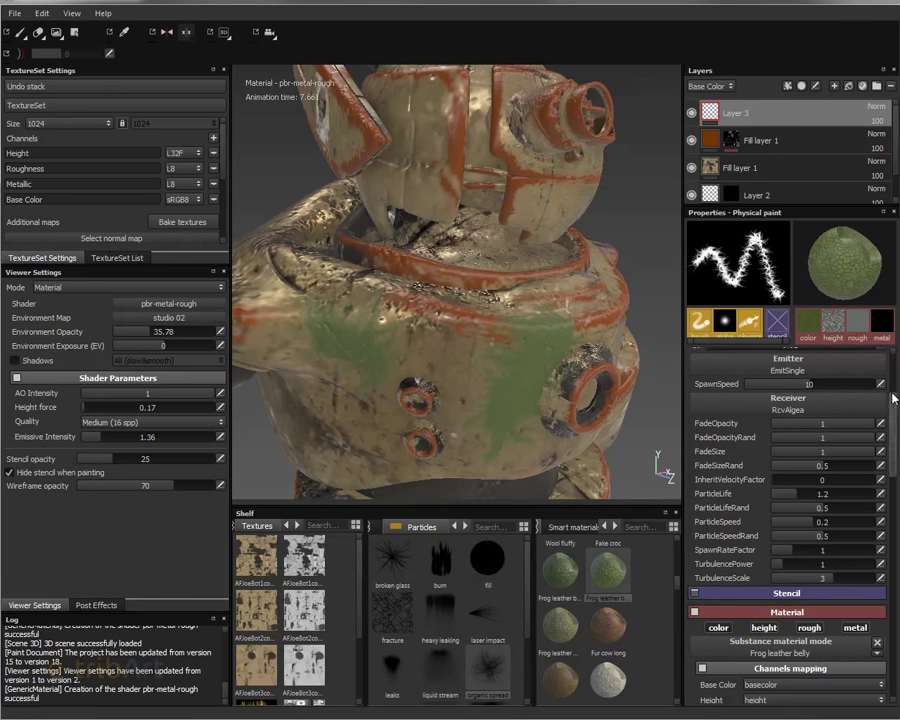
pyautogui.scroll(3, 773, 372)
pyautogui.moveTo(773, 372); pyautogui.dragTo(762, 372)
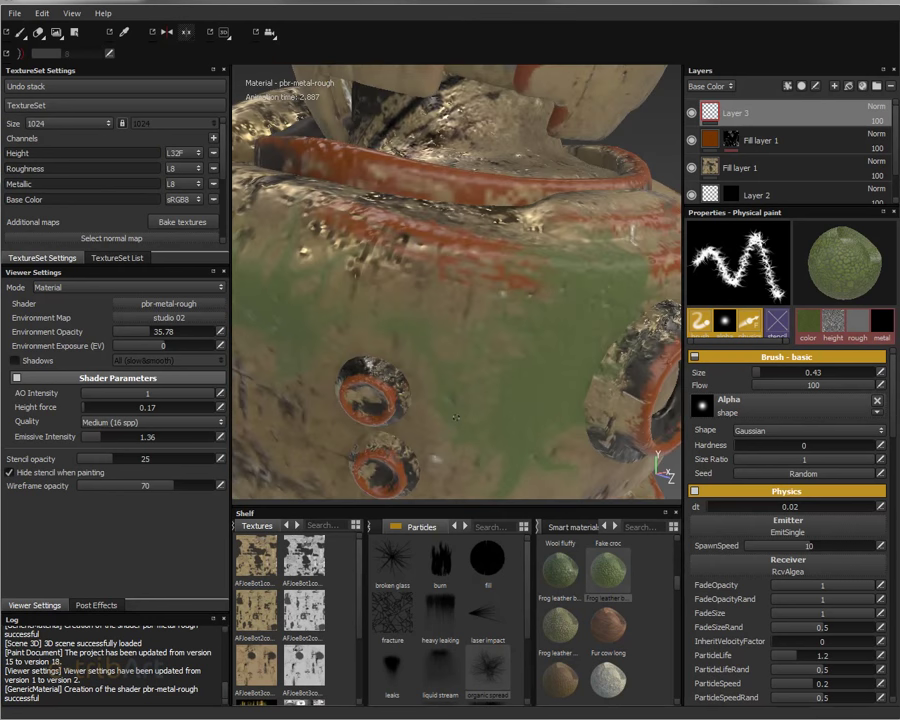
pyautogui.keyDown('alt'); pyautogui.moveTo(455, 417); pyautogui.dragTo(428, 396); pyautogui.keyUp('alt')
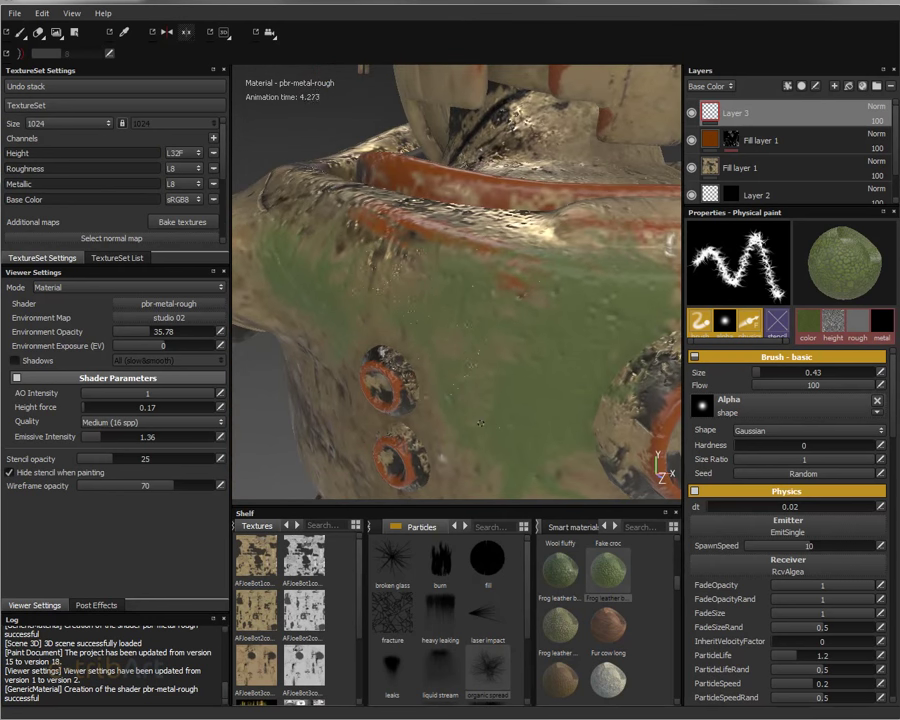
pyautogui.press('f')
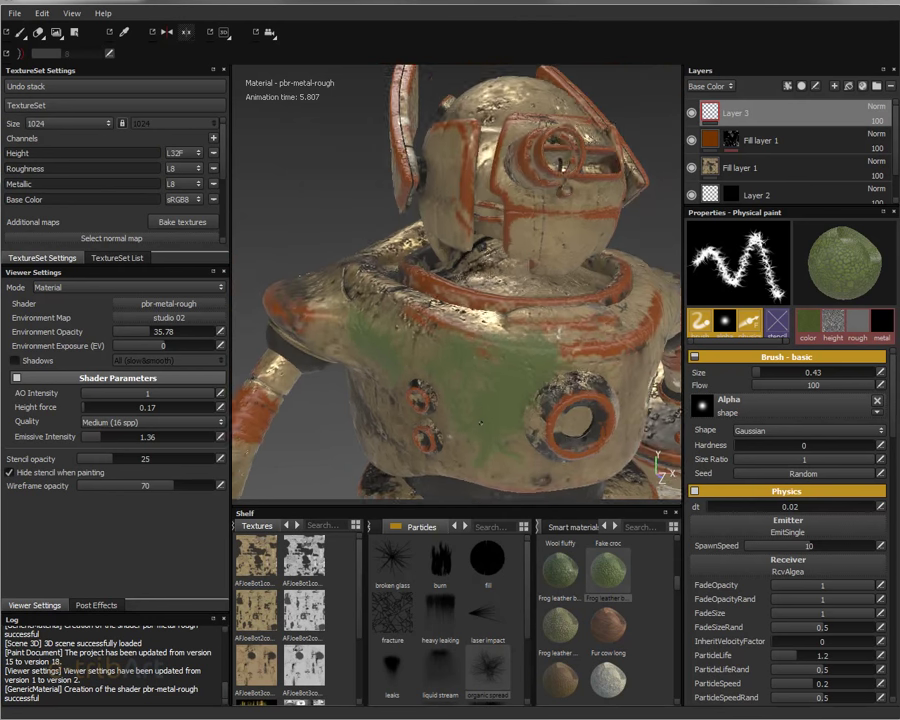
pyautogui.moveTo(553, 187)
pyautogui.keyDown('alt'); pyautogui.mouseDown()
pyautogui.moveTo(510, 394)
pyautogui.moveTo(500, 330)
pyautogui.mouseUp(); pyautogui.keyUp('alt')
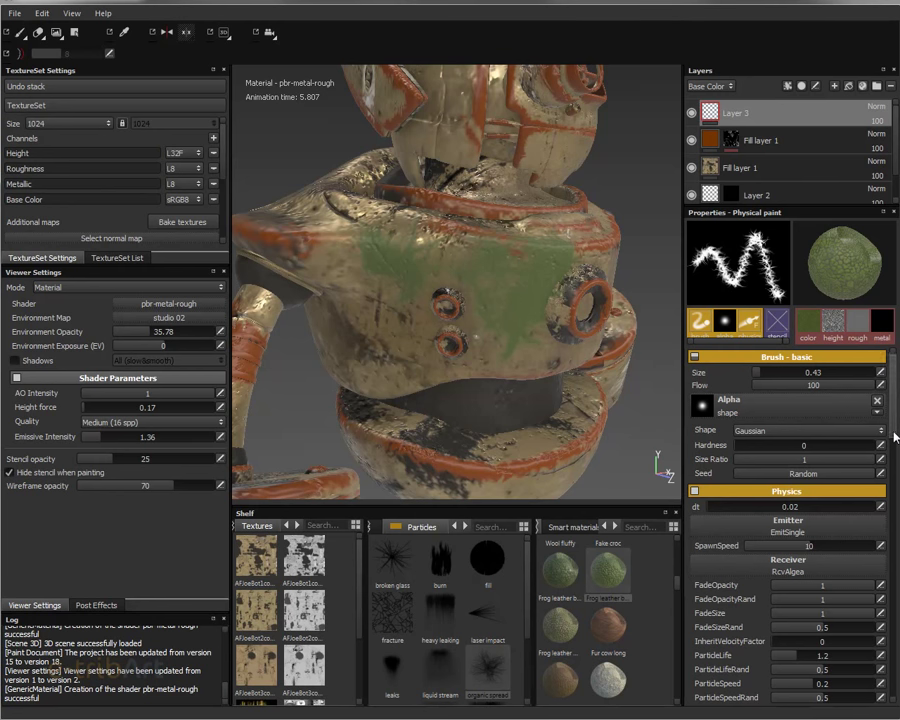
pyautogui.moveTo(893, 436); pyautogui.dragTo(890, 466)
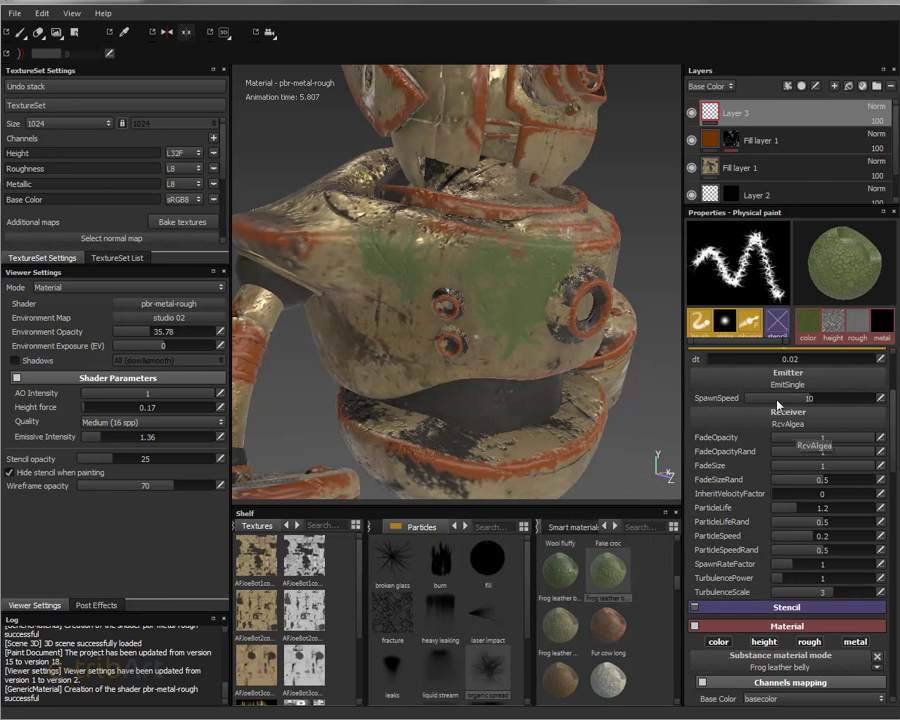
# Raise ParticleLifeRand to 0.87
pyautogui.scroll(-2, 890, 465)
pyautogui.scroll(-2, 894, 472)
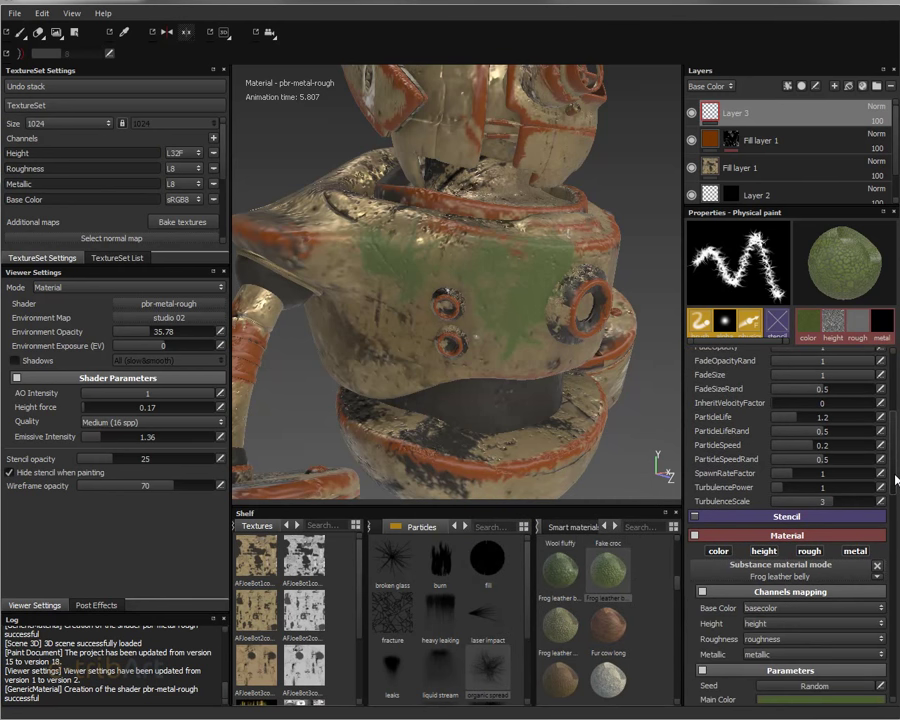
pyautogui.scroll(1, 894, 474)
pyautogui.scroll(3, 894, 474)
pyautogui.scroll(1, 896, 457)
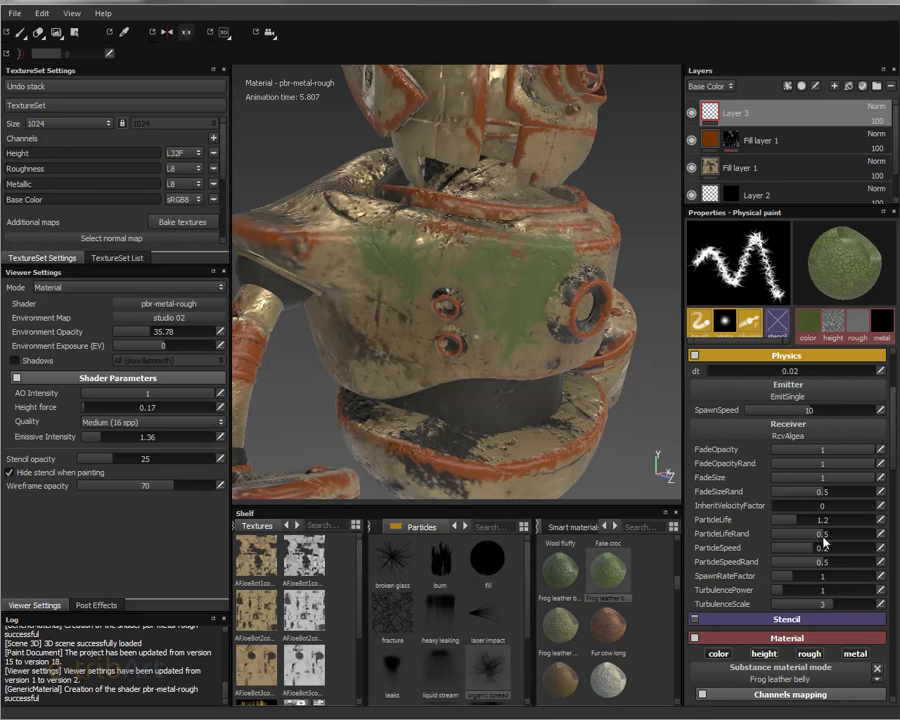
pyautogui.moveTo(848, 536); pyautogui.dragTo(860, 536)
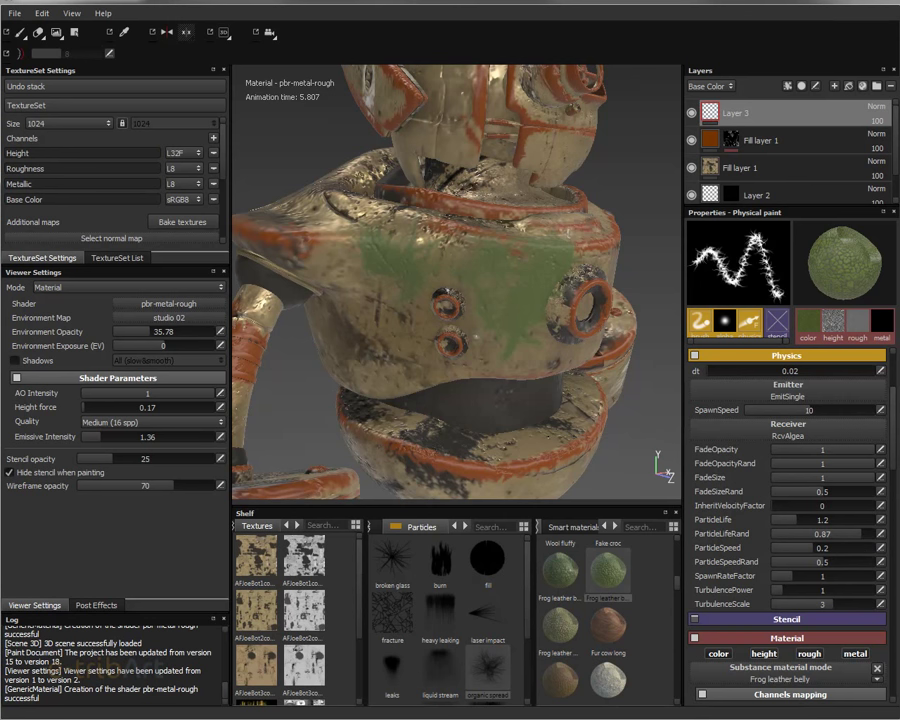
# Undo the green chest patch and set the brush size to 0.5
pyautogui.press('ctrl')
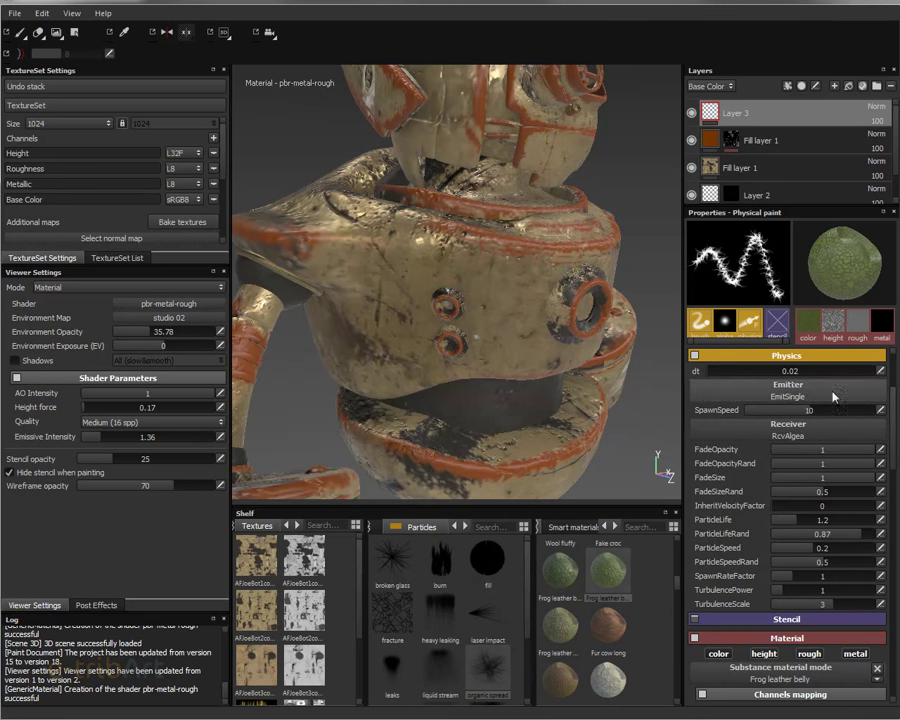
pyautogui.scroll(3, 830, 375)
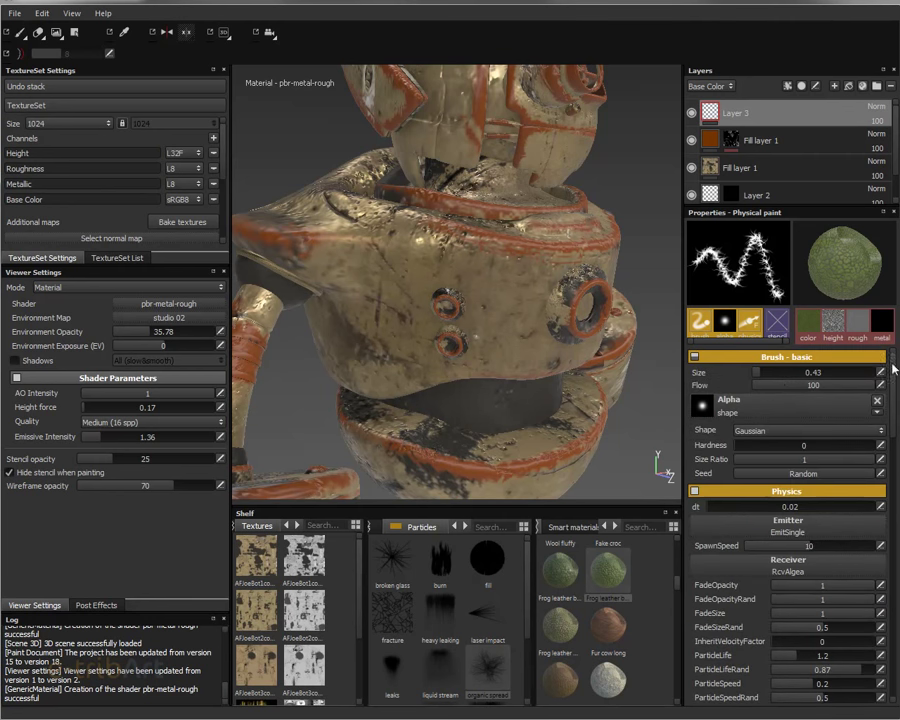
pyautogui.moveTo(760, 374); pyautogui.dragTo(757, 374)
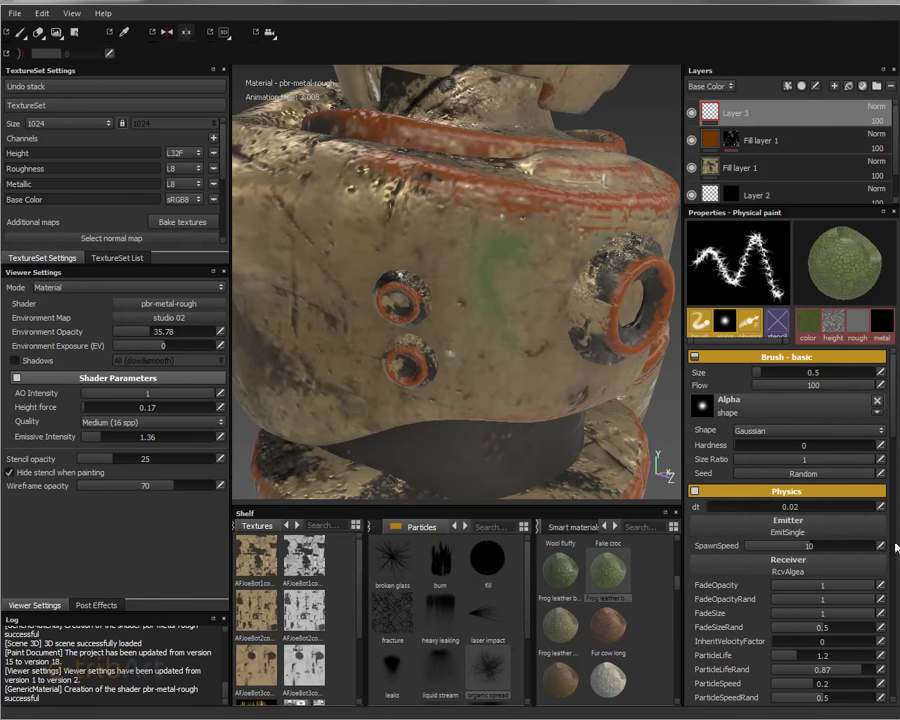
# Enlarge the brush to 1.87 and spray a broad green patch across the chest
pyautogui.scroll(-1, 894, 440)
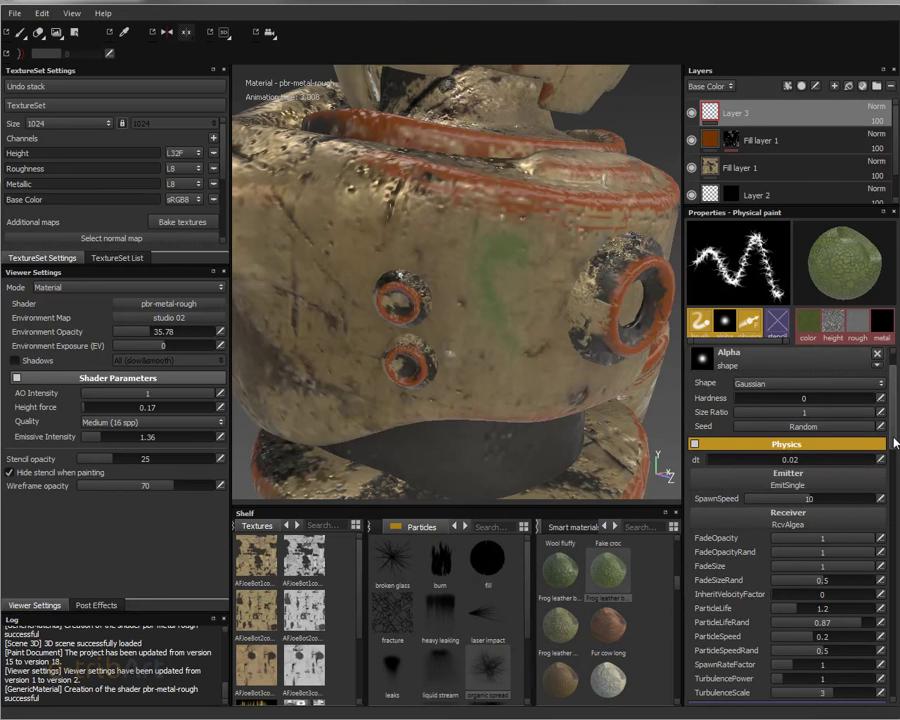
pyautogui.scroll(-2, 893, 441)
pyautogui.scroll(3, 890, 460)
pyautogui.scroll(1, 818, 395)
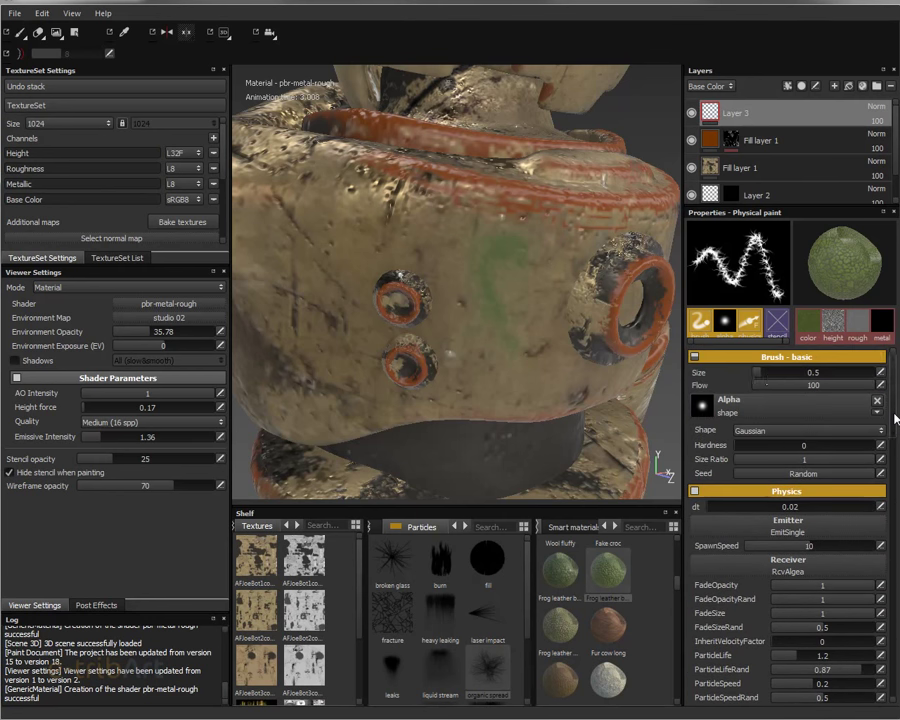
pyautogui.moveTo(757, 372); pyautogui.dragTo(764, 372)
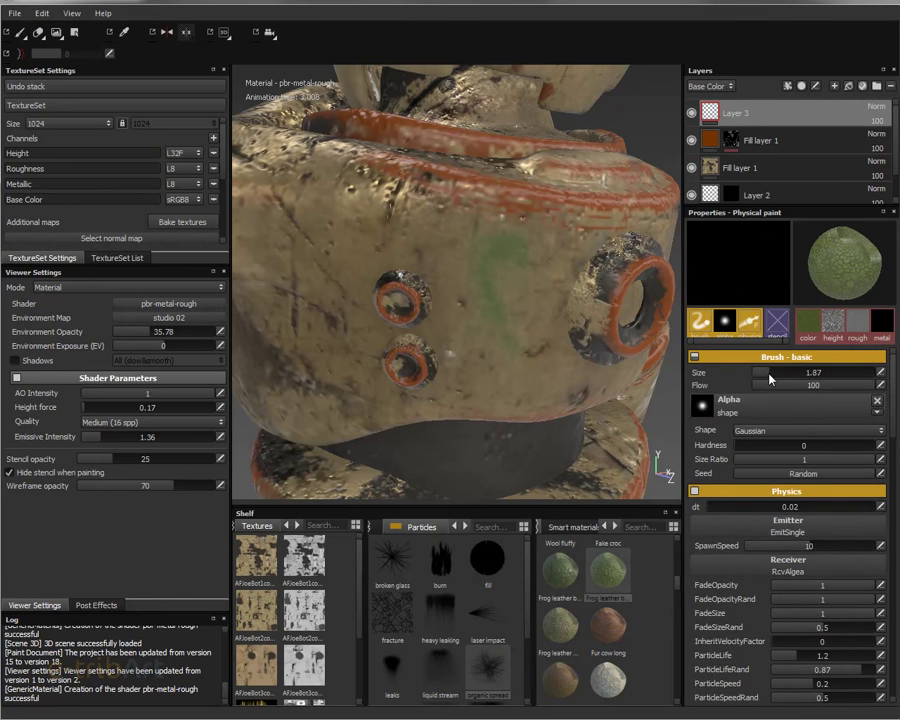
pyautogui.moveTo(500, 260); pyautogui.dragTo(480, 330)
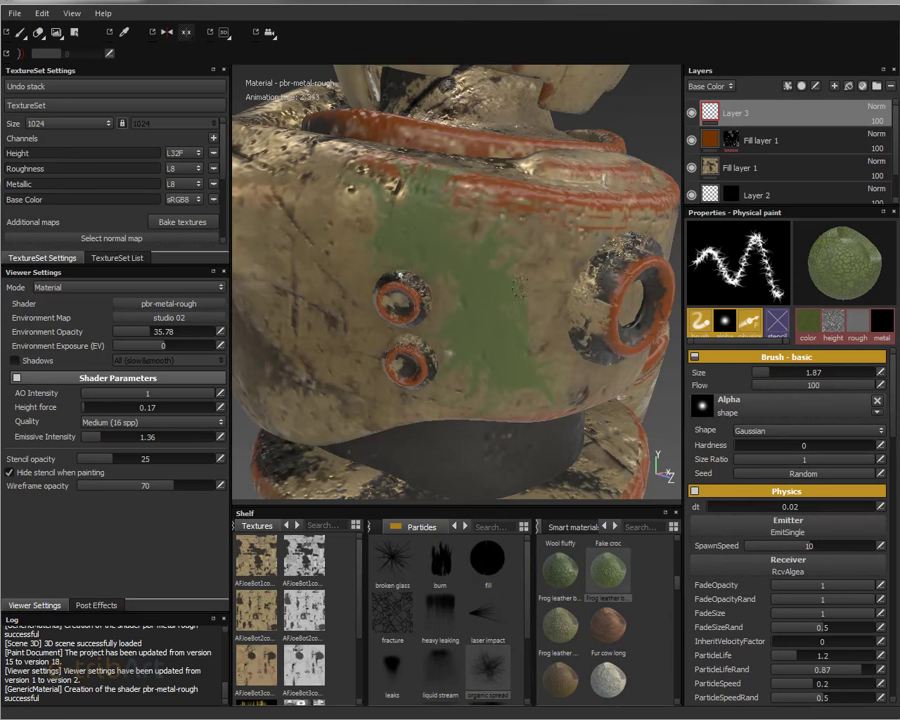
# Give the brush the Alpha Cracks 02 shape and test-paint across the robot's front
pyautogui.scroll(-2, 897, 434)
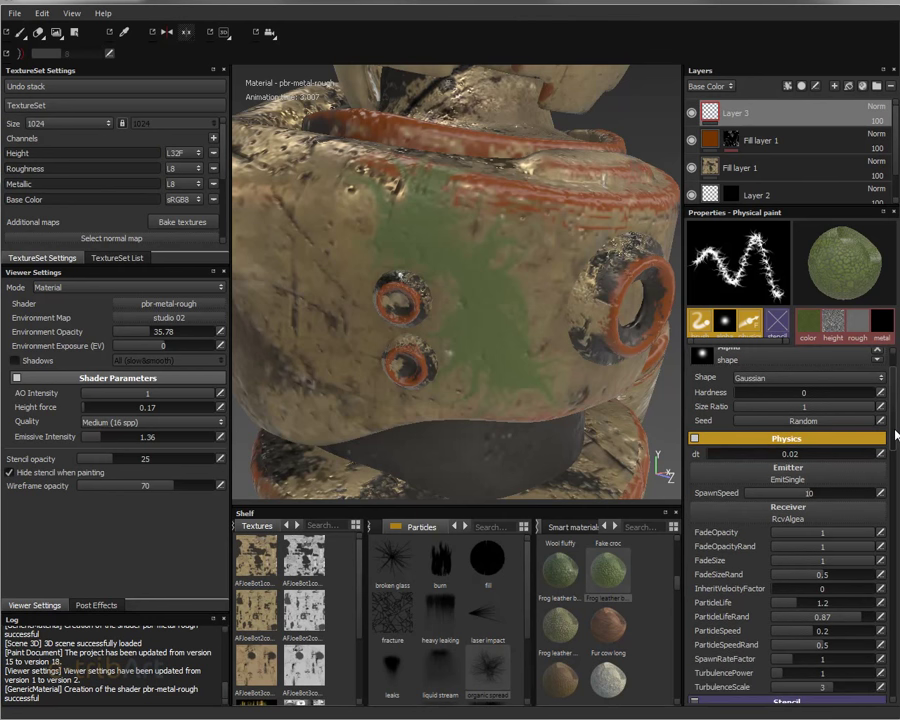
pyautogui.scroll(2, 897, 434)
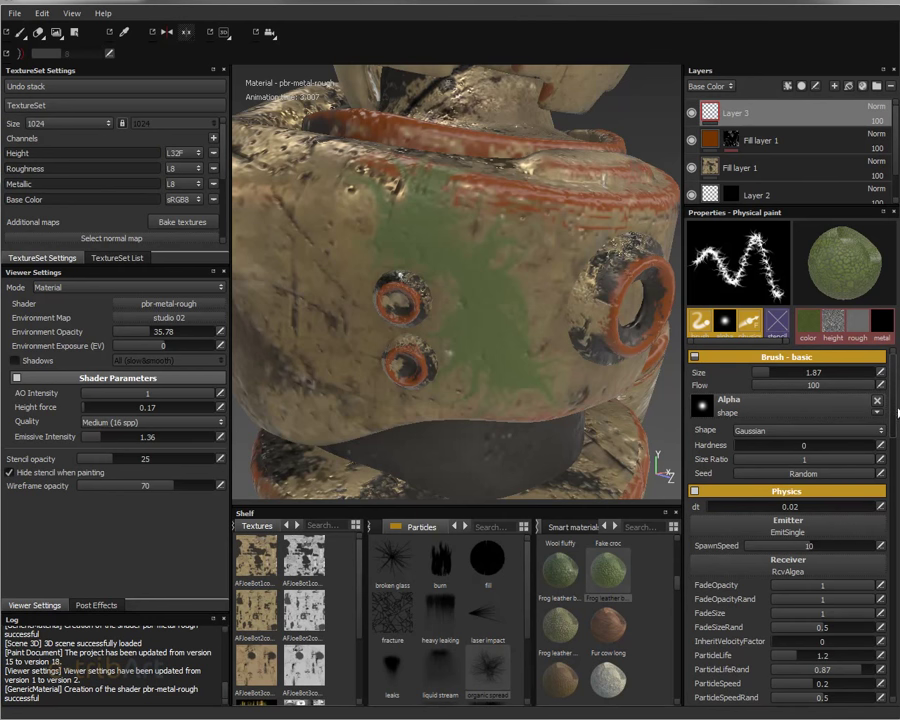
pyautogui.click(800, 408)
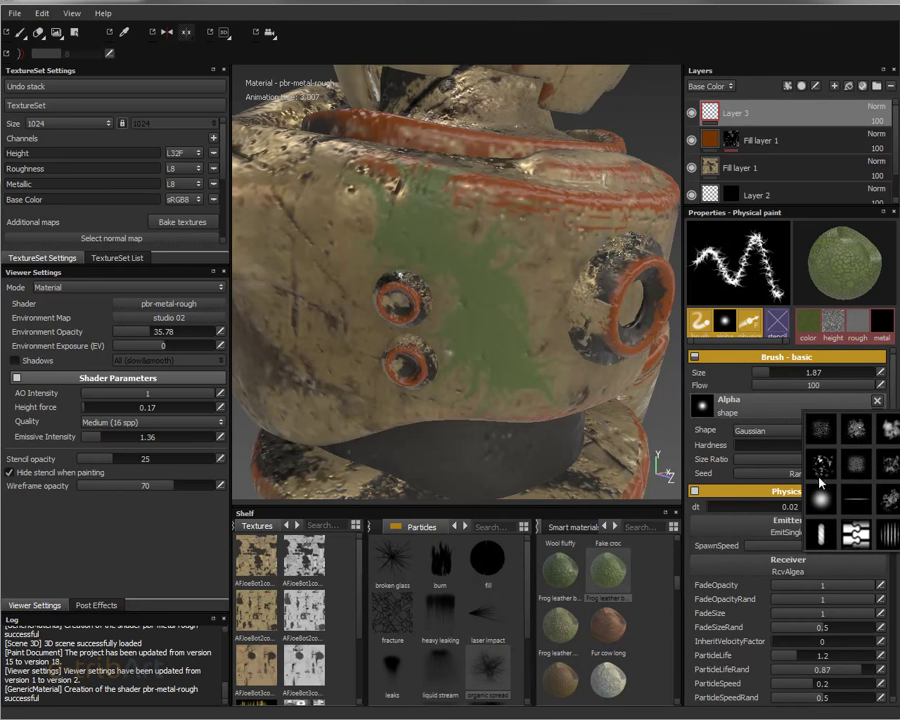
pyautogui.click(853, 428)
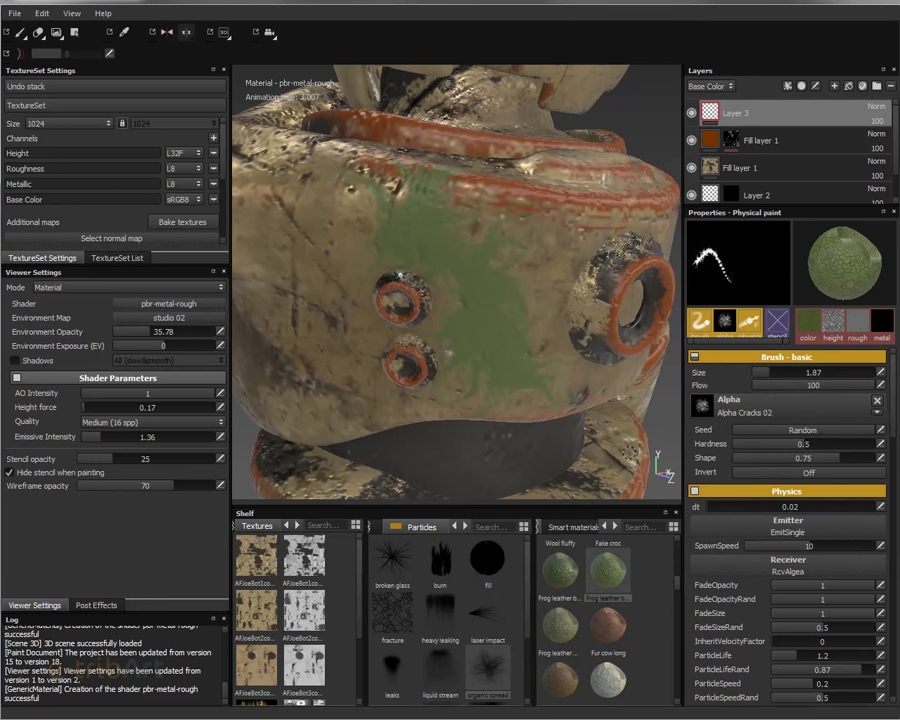
pyautogui.moveTo(514, 378); pyautogui.dragTo(541, 340)
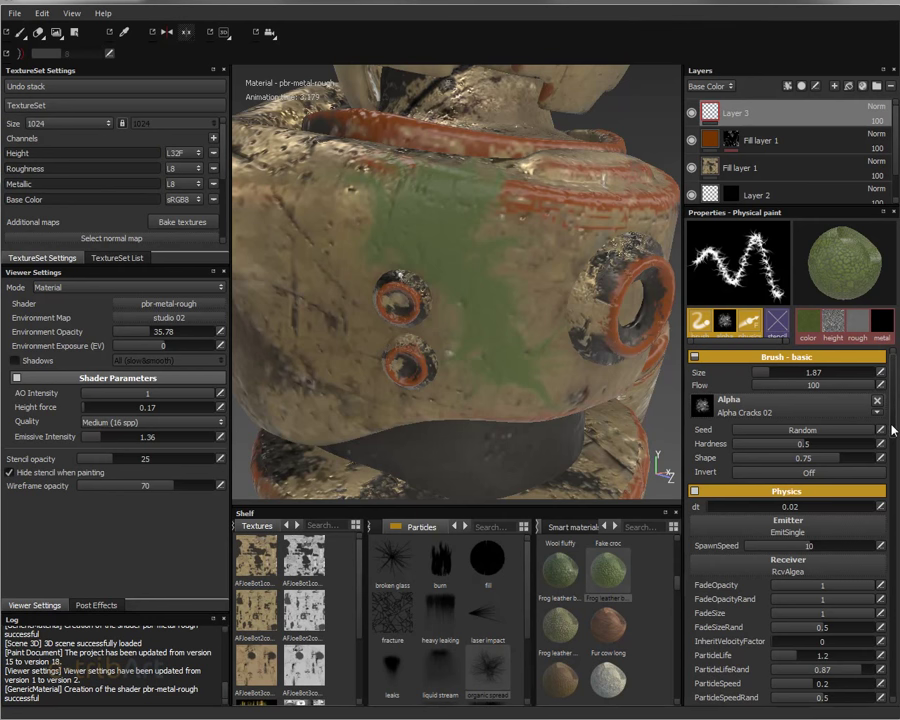
# Raise ParticleSpeed to 0.5, test-paint, undo the stroke, and start a new one
pyautogui.scroll(-1, 830, 395)
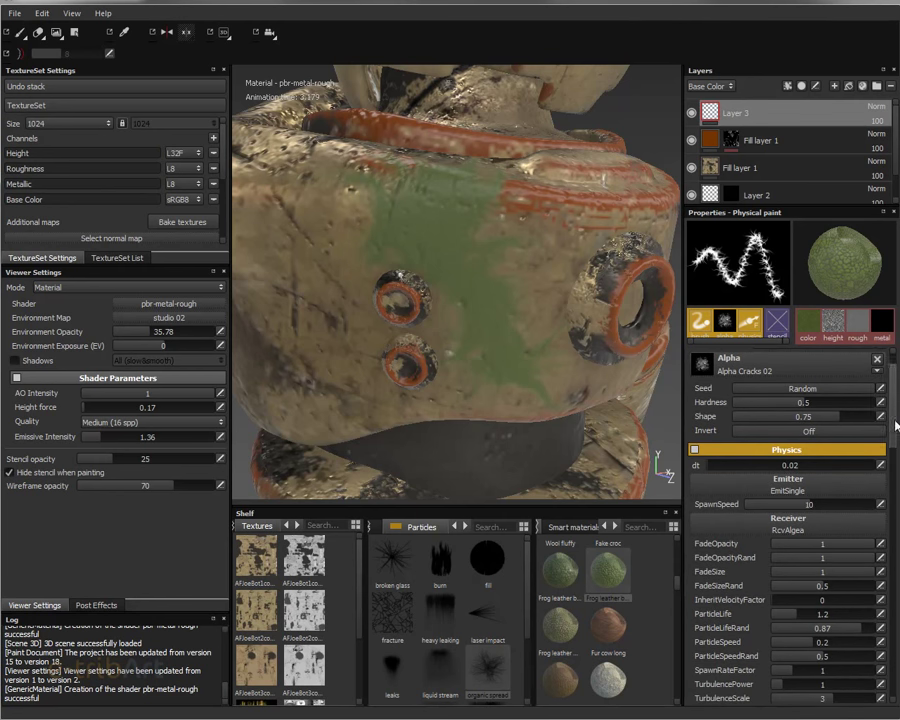
pyautogui.scroll(-2, 893, 448)
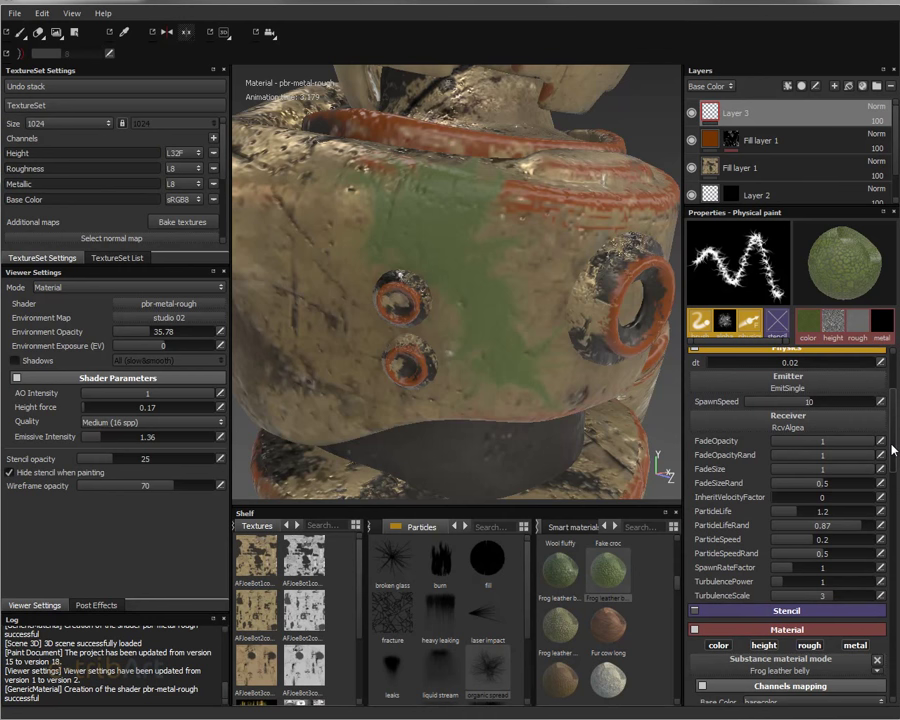
pyautogui.scroll(-1, 893, 448)
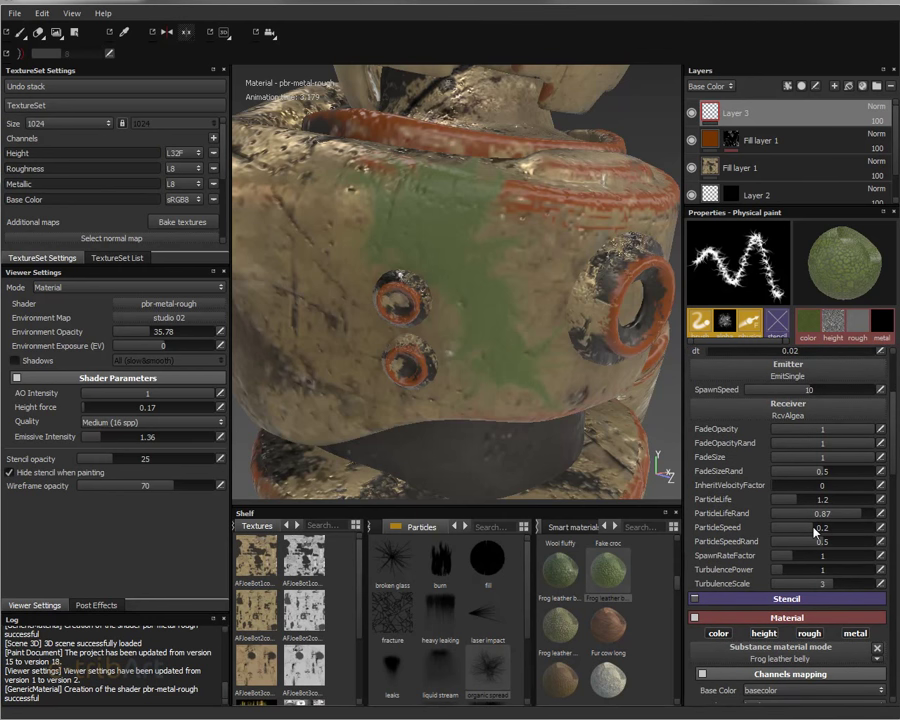
pyautogui.moveTo(815, 531); pyautogui.dragTo(870, 535)
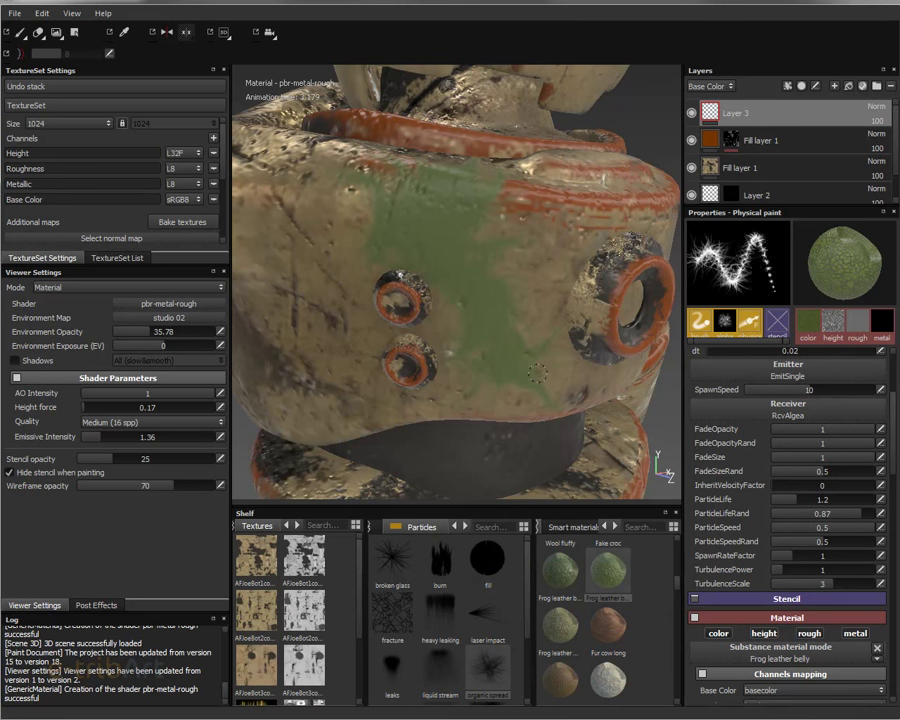
pyautogui.click(460, 262)
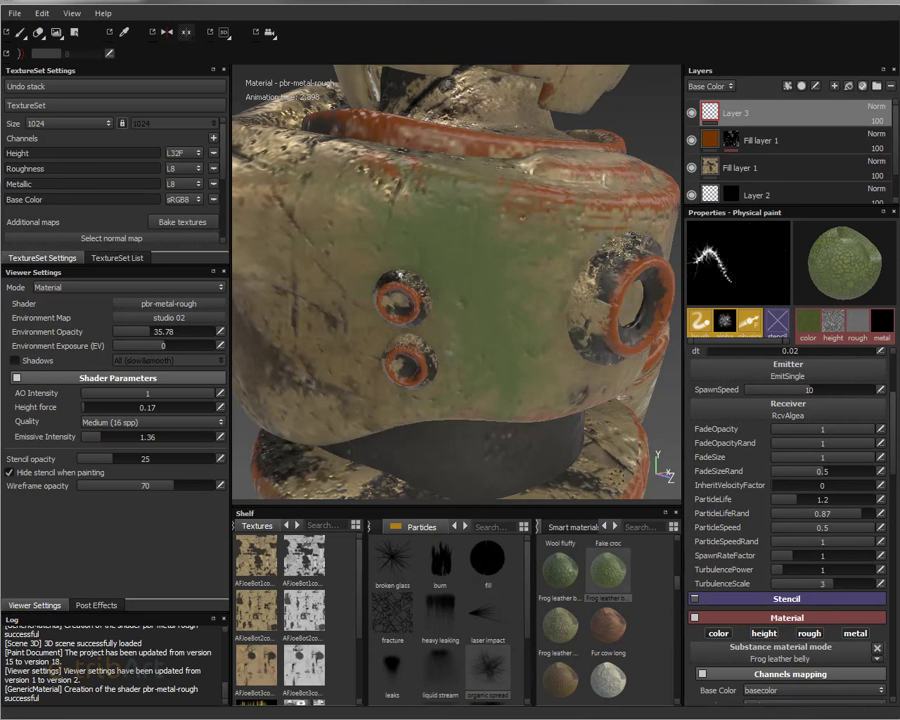
pyautogui.hotkey('ctrl', 'z')
pyautogui.click(534, 393)
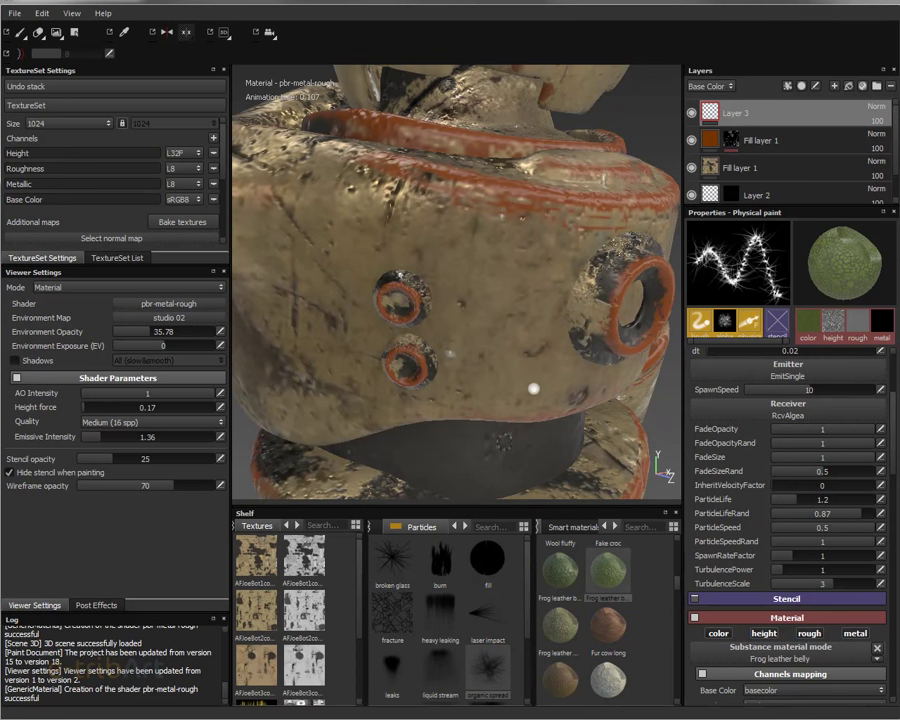
# Undo the particle trail and raise TurbulenceScale to 4.38 and TurbulencePower to 4.59
pyautogui.moveTo(534, 388); pyautogui.dragTo(489, 330)
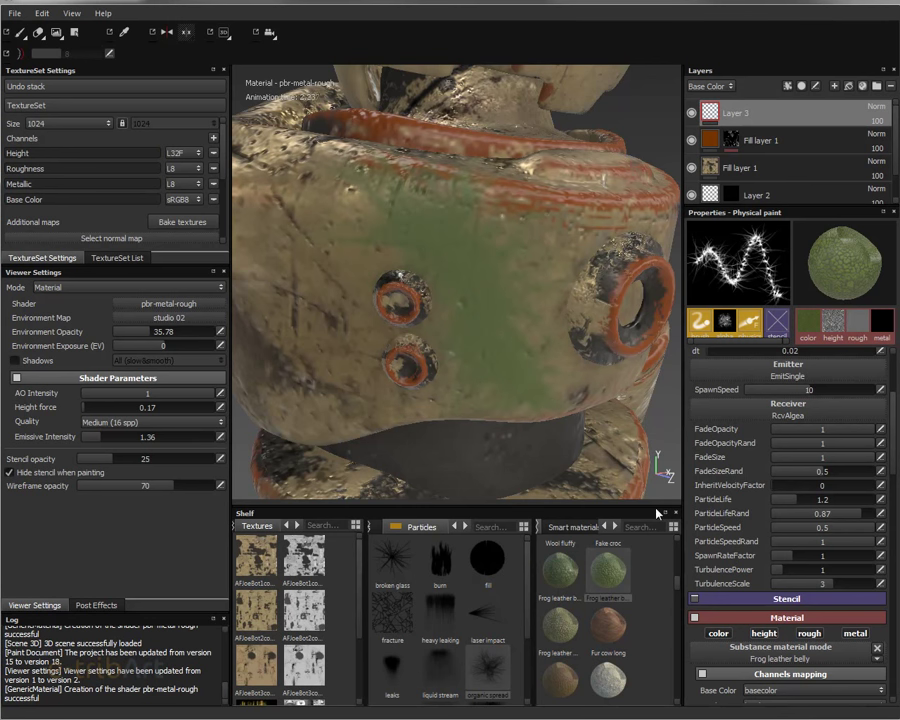
pyautogui.hotkey('ctrl', 'z')
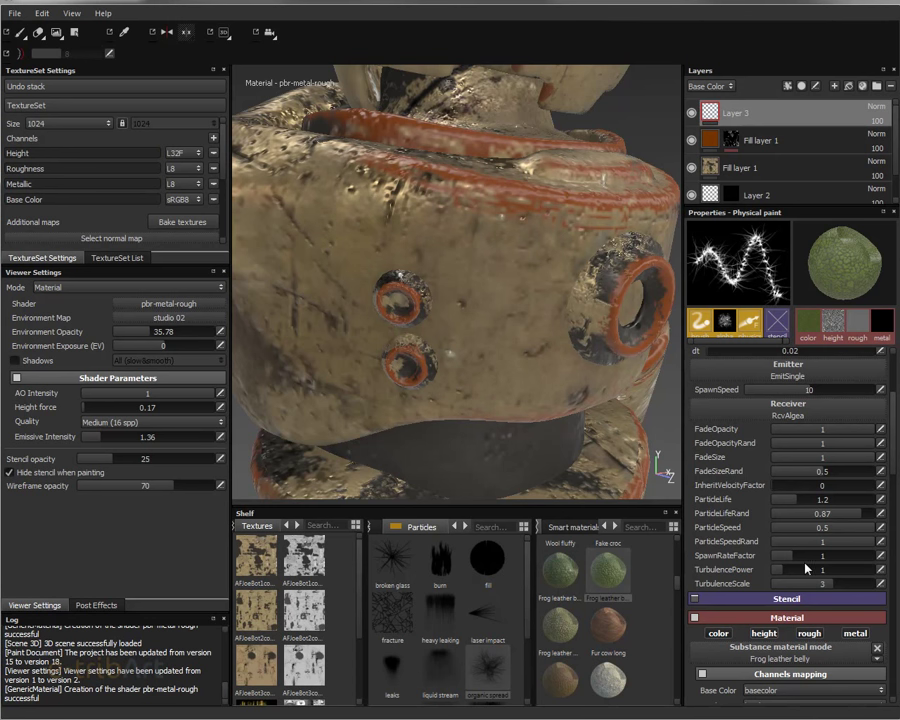
pyautogui.moveTo(836, 591); pyautogui.dragTo(863, 594)
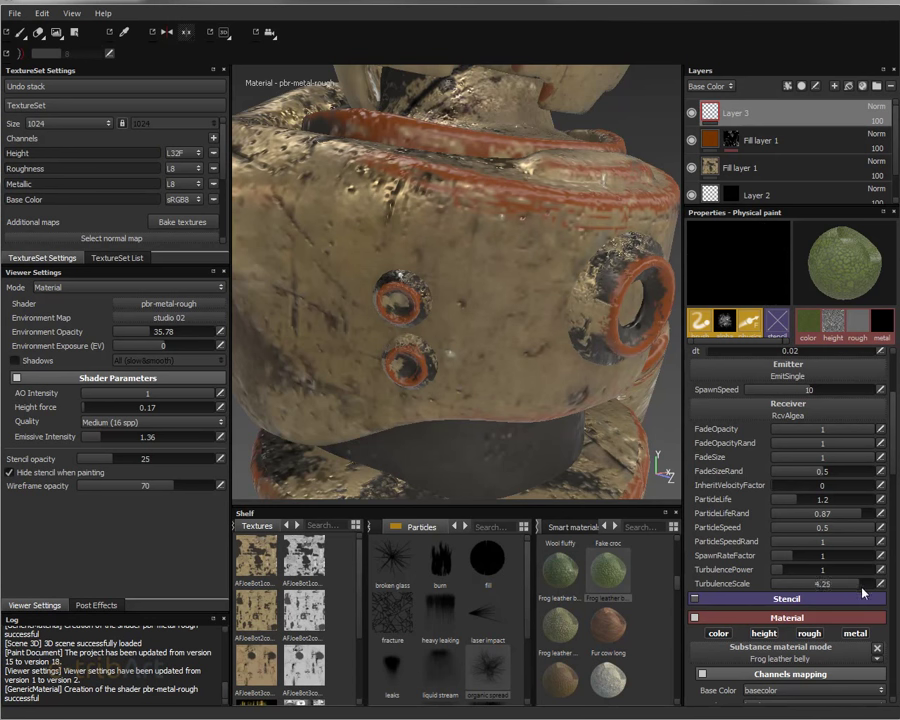
pyautogui.moveTo(795, 569); pyautogui.dragTo(840, 569)
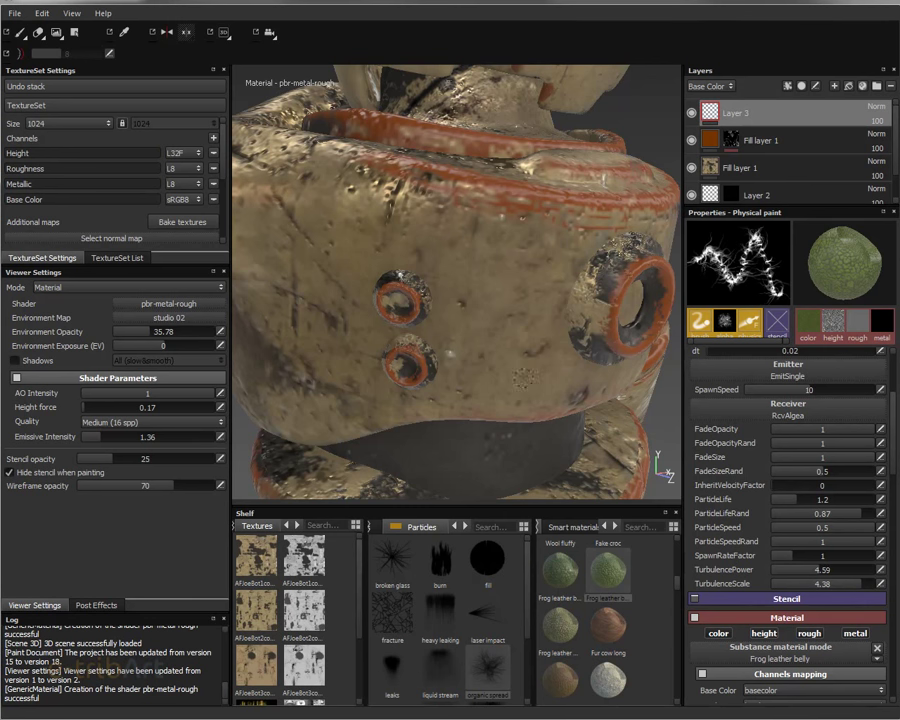
# Paint a turbulent green leather patch across the front and set SpawnSpeed to 4.13
pyautogui.moveTo(522, 385); pyautogui.dragTo(373, 458)
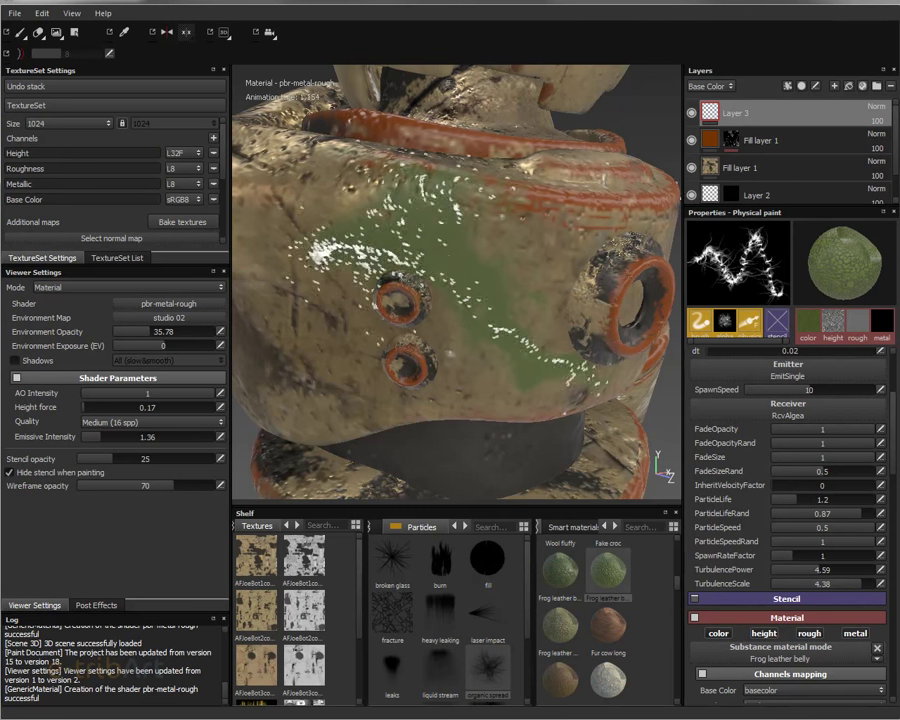
pyautogui.moveTo(376, 264)
pyautogui.keyDown('alt'); pyautogui.mouseDown()
pyautogui.moveTo(515, 341)
pyautogui.moveTo(502, 348)
pyautogui.moveTo(505, 362)
pyautogui.mouseUp(); pyautogui.keyUp('alt')
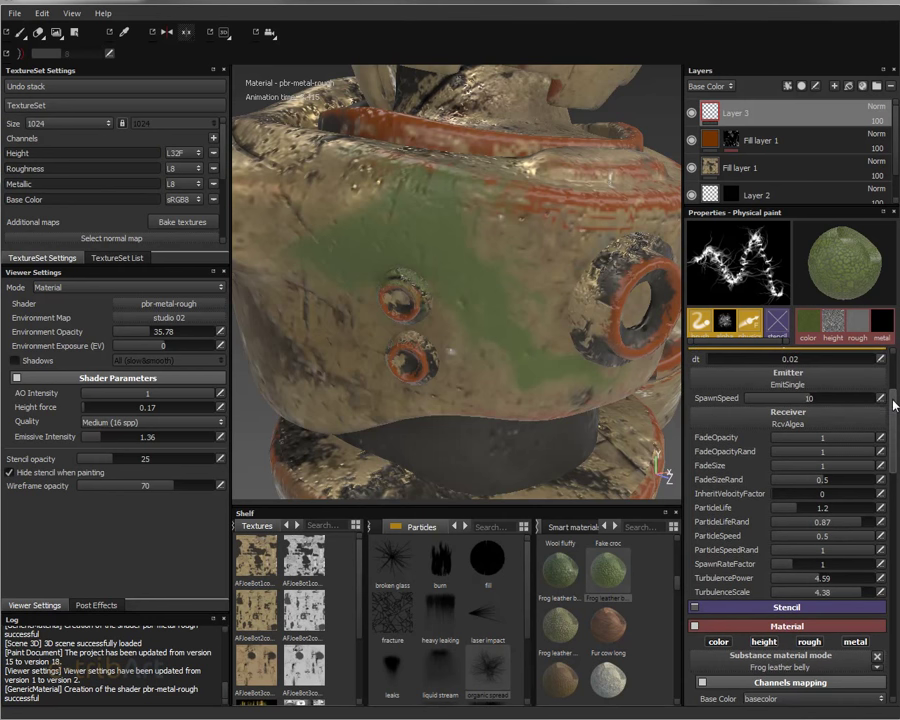
pyautogui.moveTo(894, 400); pyautogui.dragTo(894, 372)
pyautogui.scroll(-3, 894, 372)
pyautogui.moveTo(805, 375); pyautogui.dragTo(771, 378)
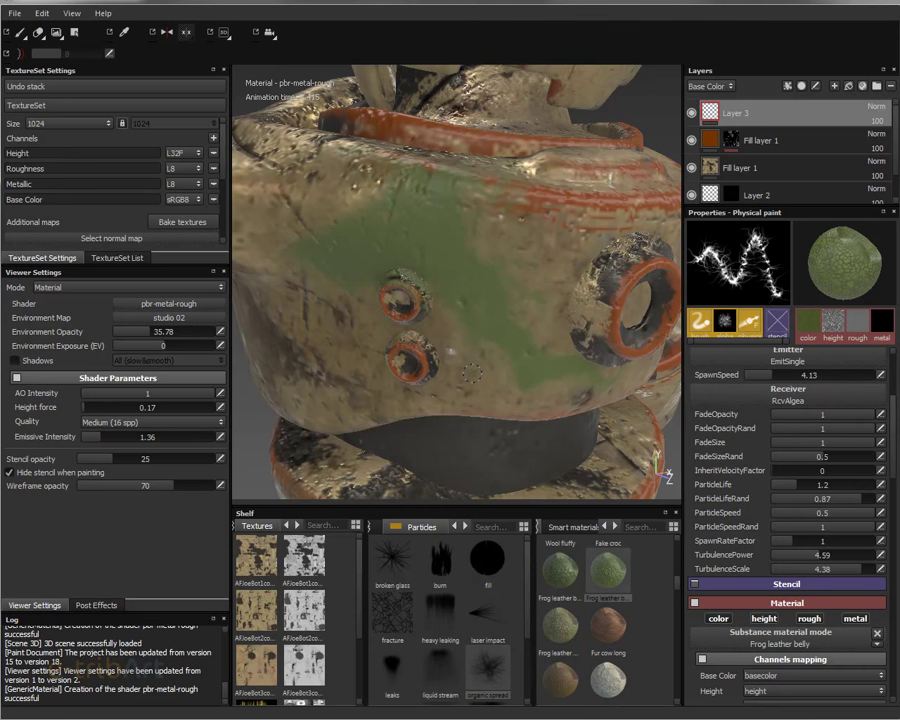
# Lower SpawnSpeed and test green algae strokes near the ports, undoing each
pyautogui.hotkey('ctrl', 'z')
pyautogui.moveTo(372, 262); pyautogui.dragTo(450, 467)
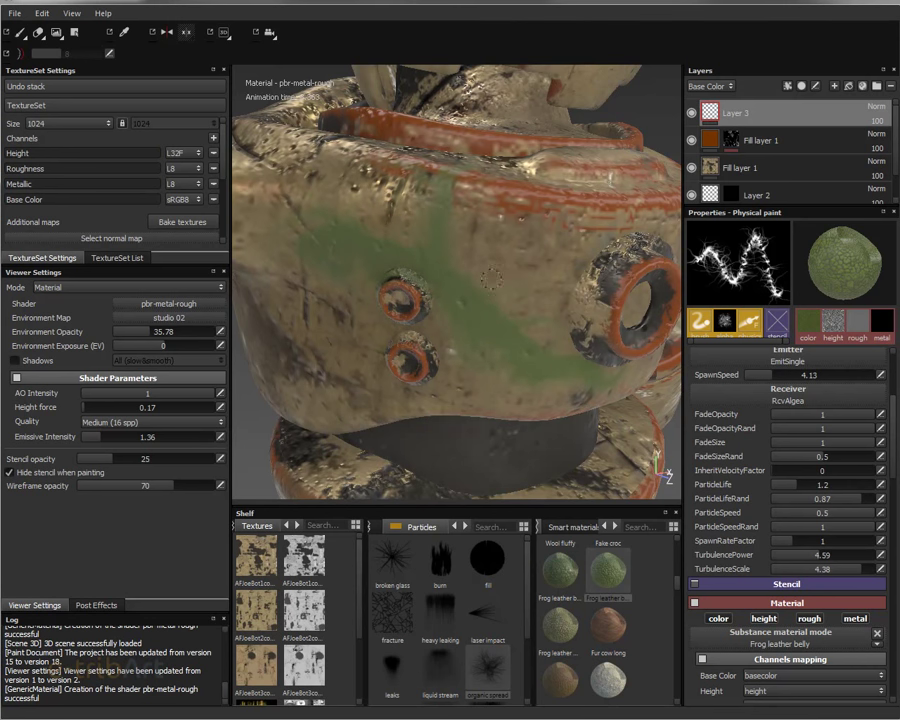
pyautogui.click(757, 377)
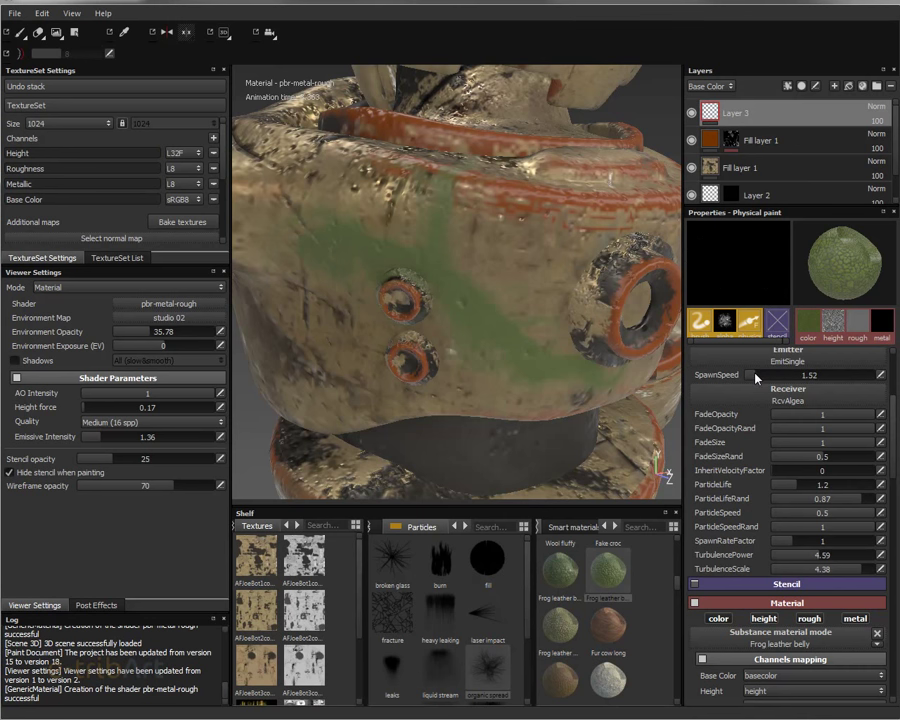
pyautogui.hotkey('ctrl', 'z')
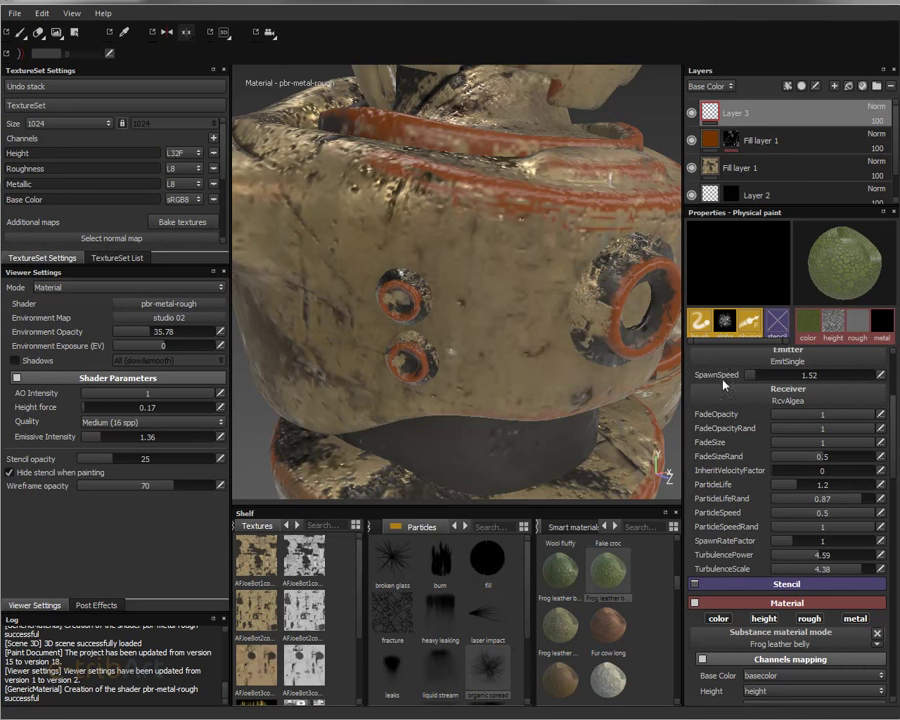
pyautogui.click(392, 275)
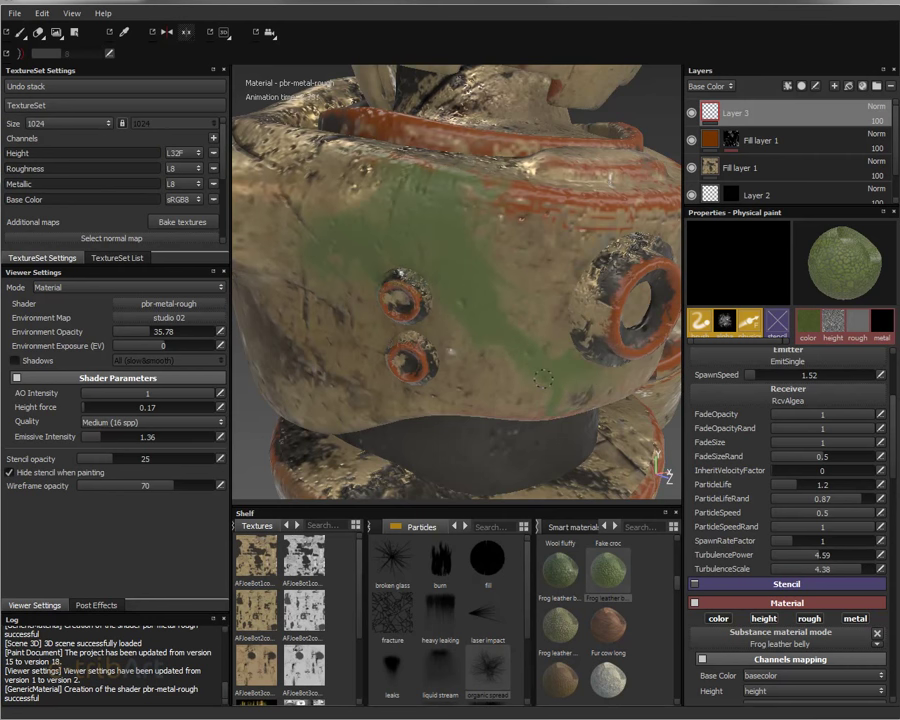
pyautogui.hotkey('ctrl', 'z')
pyautogui.click(465, 280)
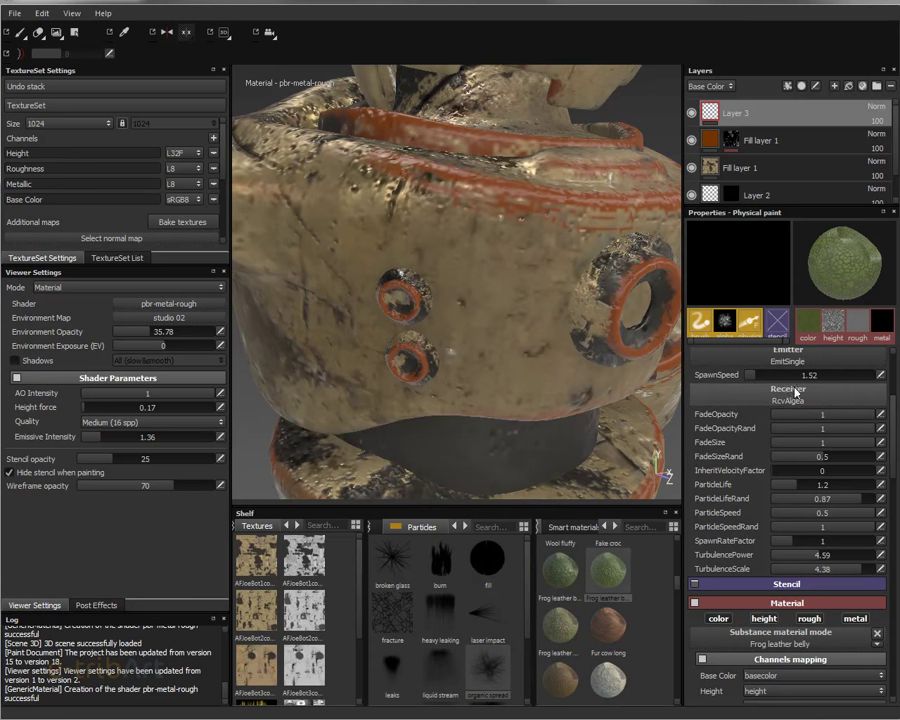
# Set SpawnSpeed to 16.96 and test a fast-spawning streak on the left
pyautogui.click(808, 375)
pyautogui.write('16.96')
pyautogui.press('Return')
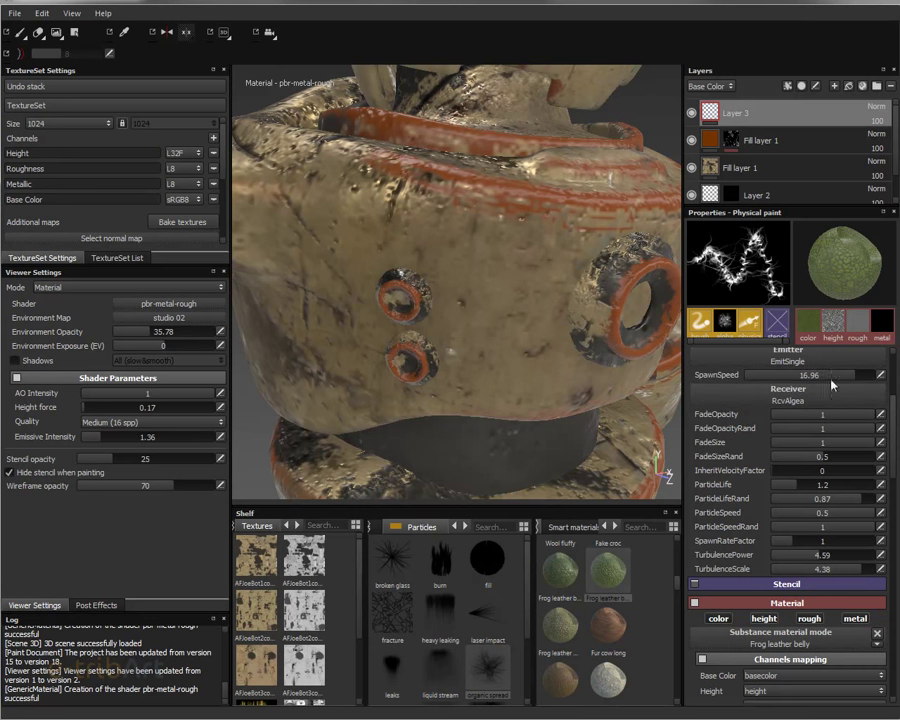
pyautogui.moveTo(400, 260); pyautogui.dragTo(415, 240)
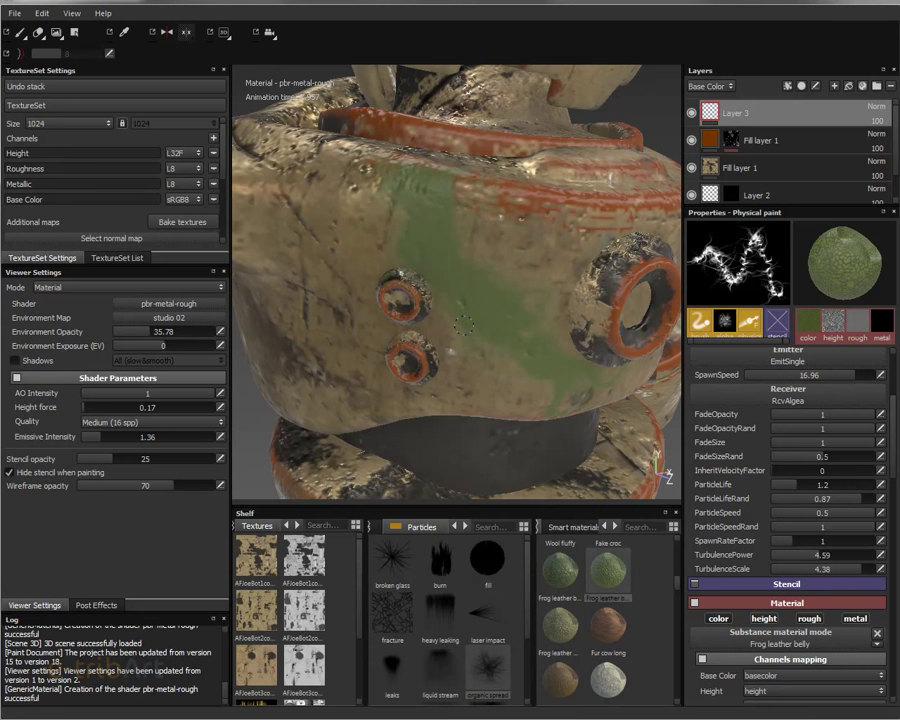
pyautogui.press('ctrl')
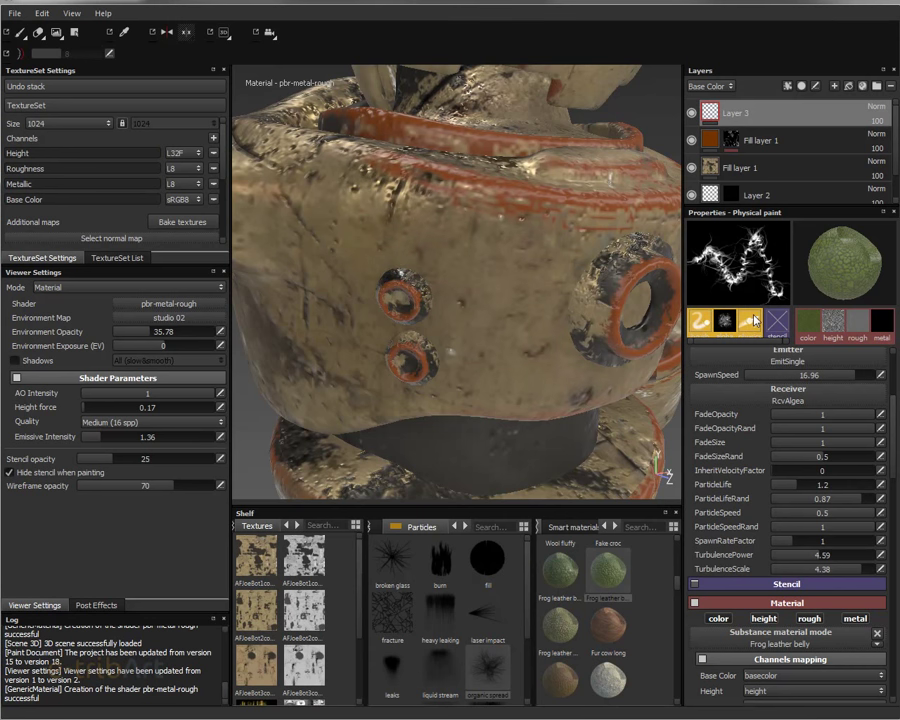
# Lower SpawnSpeed to 1.74 and paint a green leather trail across the centre
pyautogui.click(766, 376)
pyautogui.moveTo(766, 381); pyautogui.dragTo(758, 378)
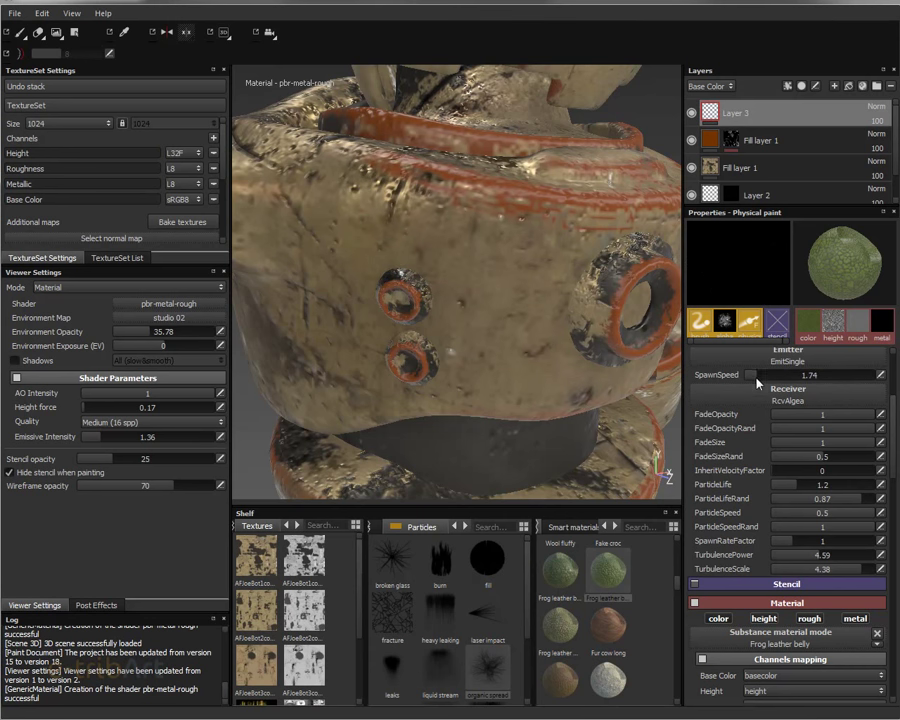
pyautogui.moveTo(543, 386); pyautogui.dragTo(300, 210)
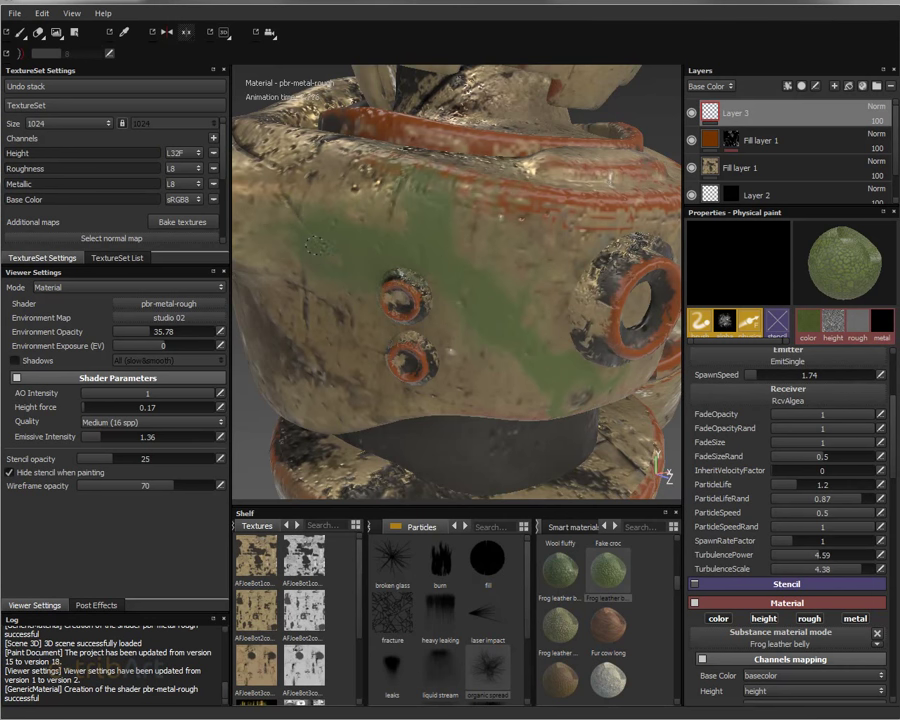
pyautogui.hotkey('ctrl', 'z')
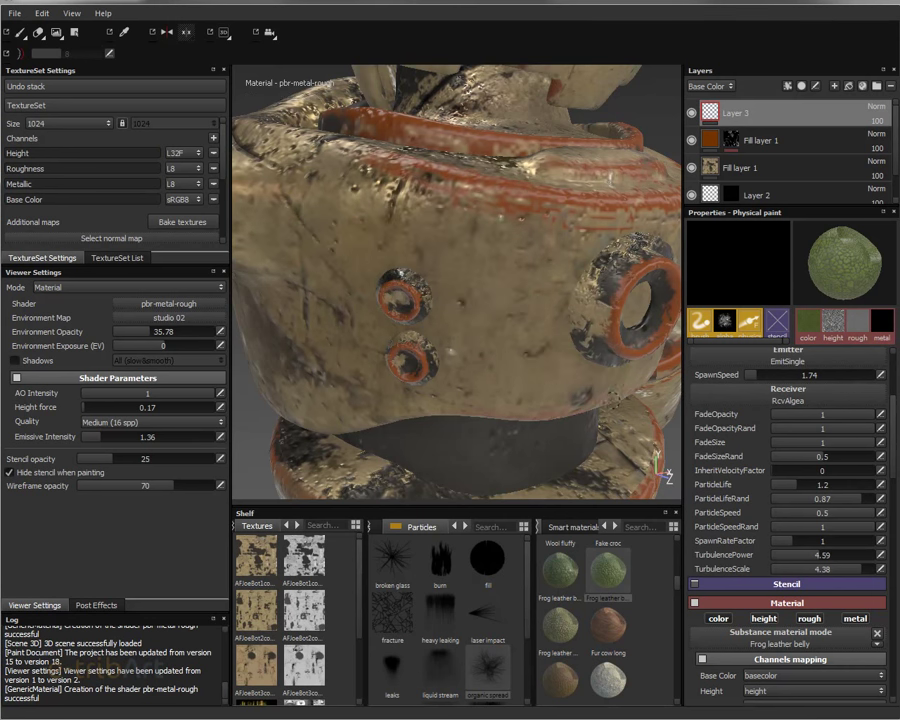
pyautogui.moveTo(560, 370); pyautogui.dragTo(290, 160)
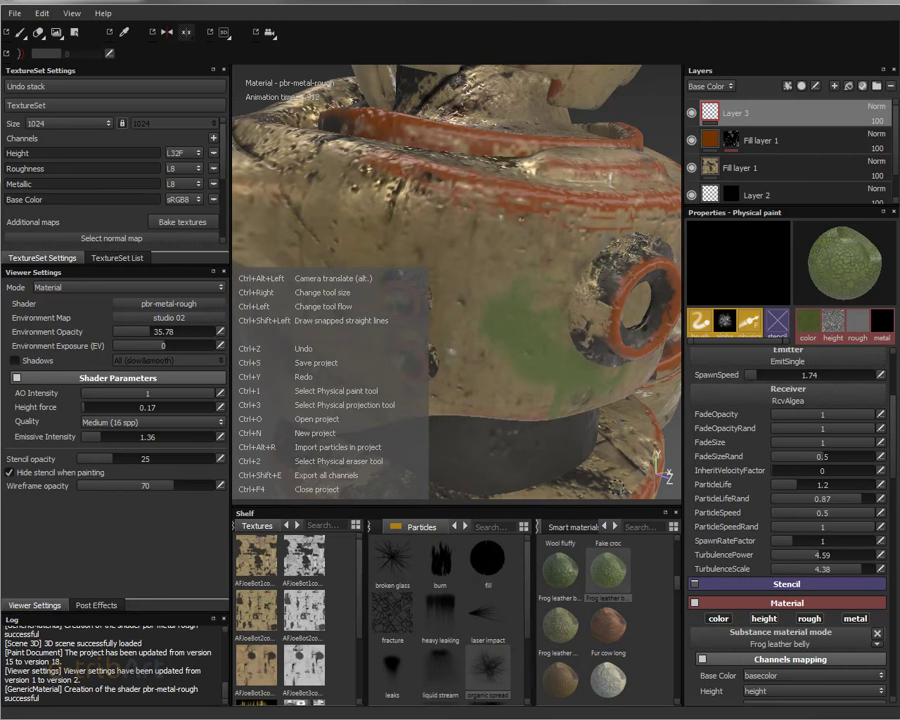
# Undo the latest green trail and orbit out to frame the robot's upper body
pyautogui.hotkey('ctrl', 'z')
pyautogui.moveTo(470, 350)
pyautogui.keyDown('alt'); pyautogui.mouseDown()
pyautogui.moveTo(516, 388)
pyautogui.moveTo(549, 438)
pyautogui.moveTo(450, 362)
pyautogui.mouseUp(); pyautogui.keyUp('alt')
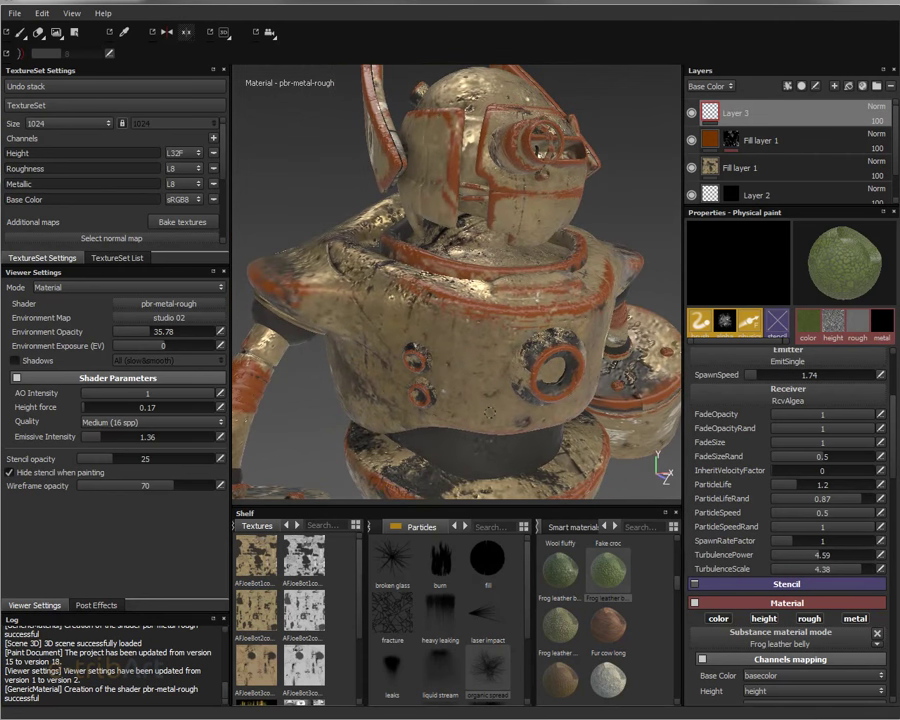